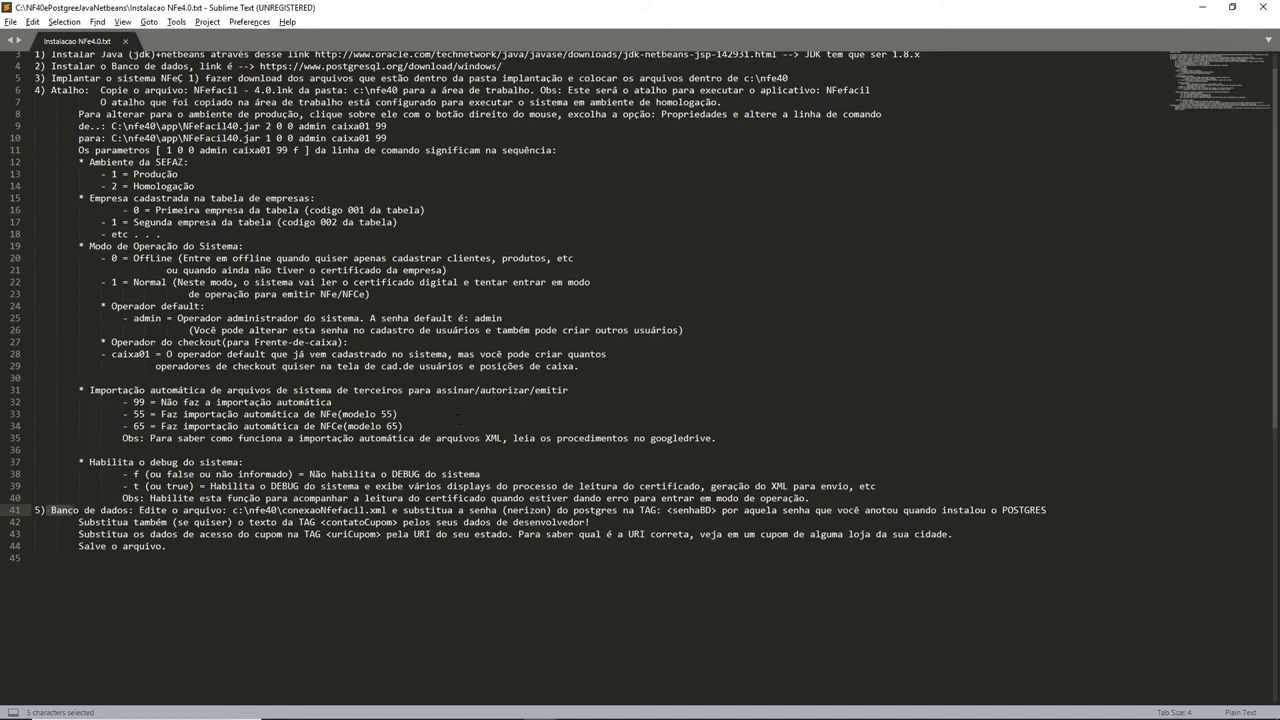
Select installation steps lines 3–45 in the notes, then place the caret at line 32's end.
left_click_drag(48, 52, 653, 558)
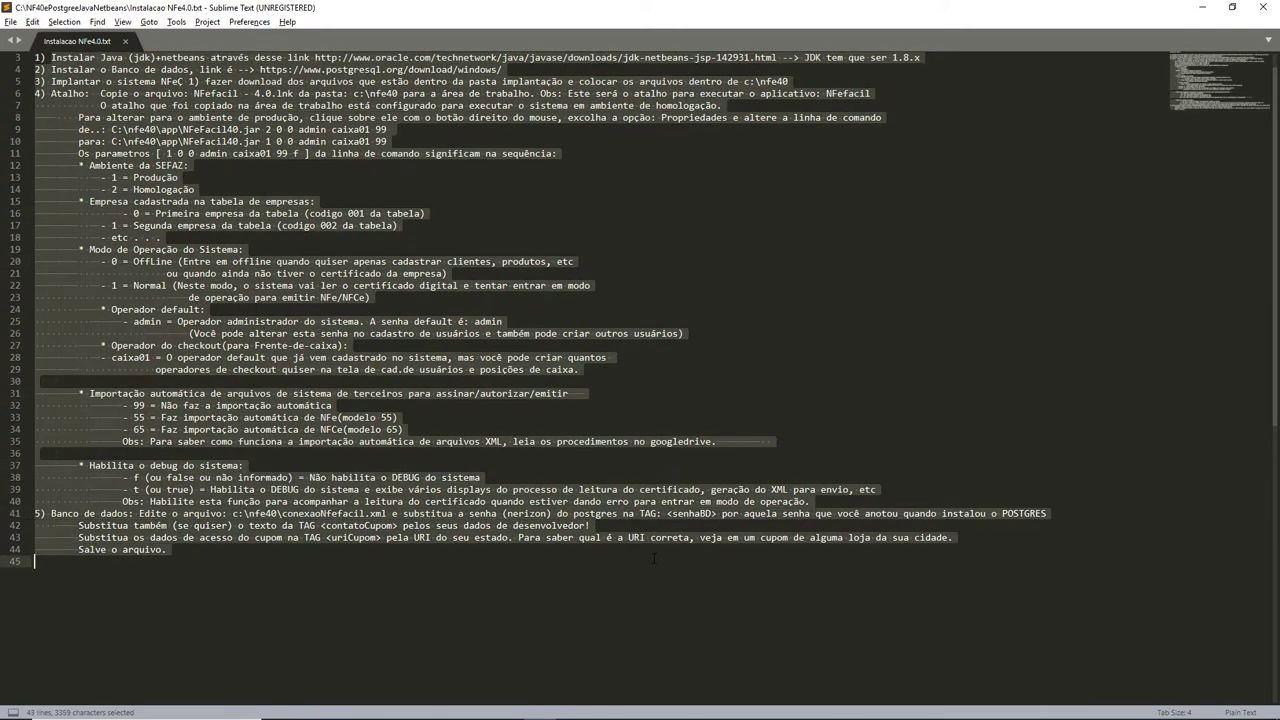
key("Right")
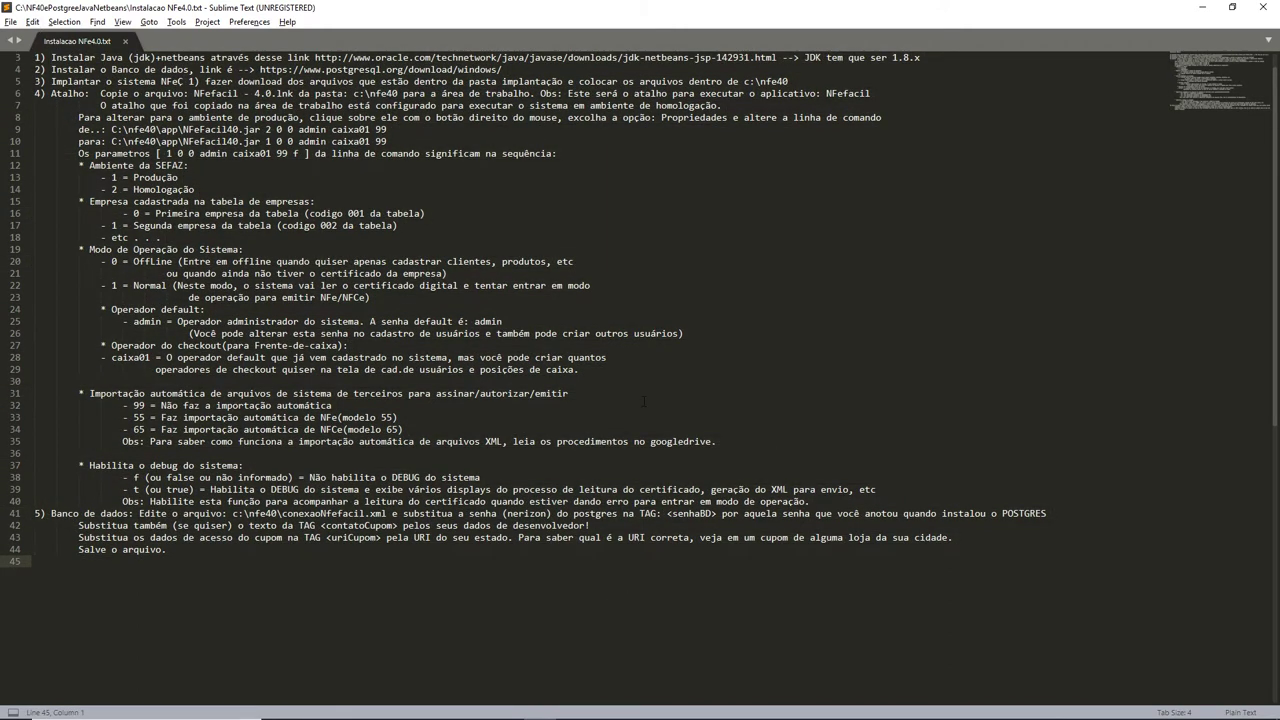
left_click(643, 401)
Find pgAdmin through the system search and launch pgAdmin3.
key("super")
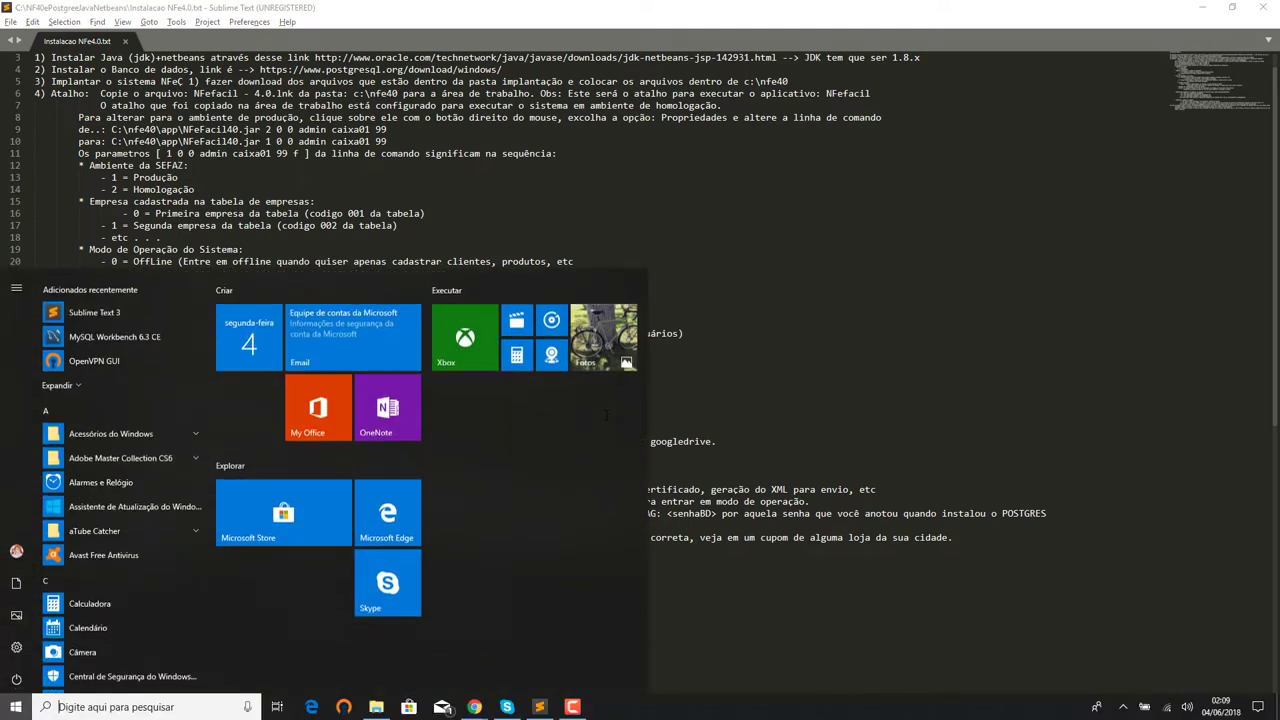
type("postgre")
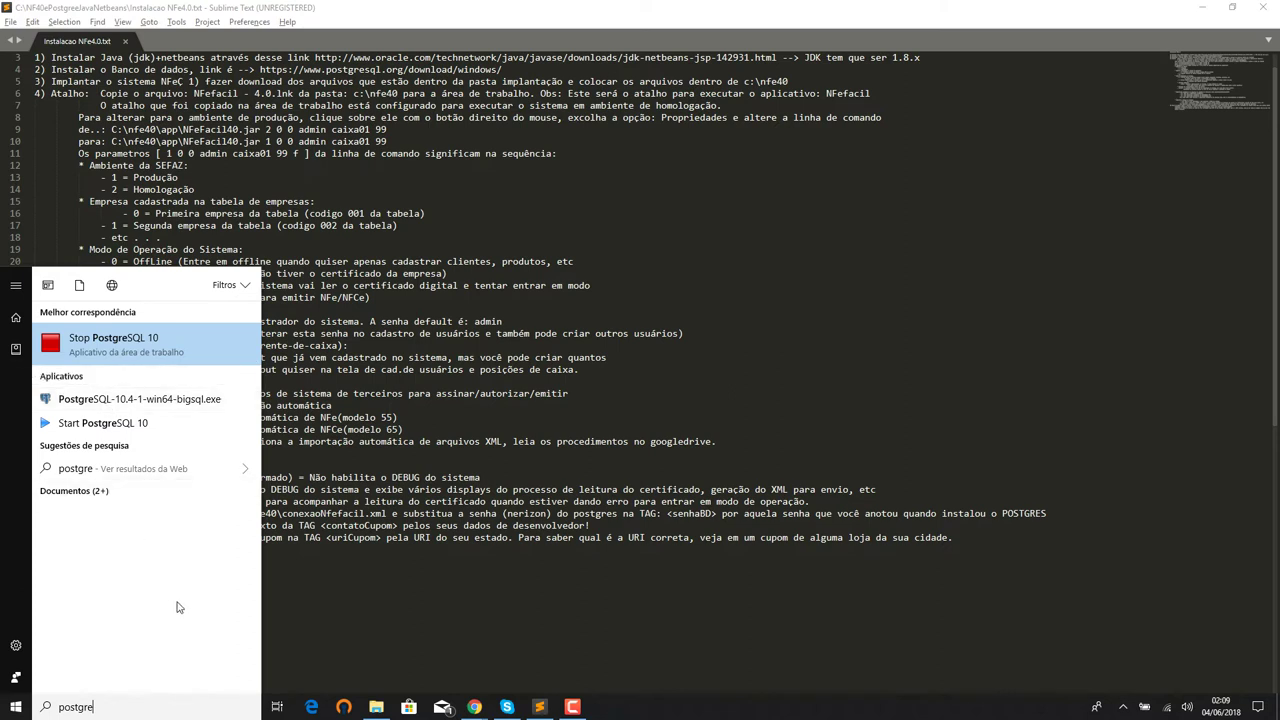
left_click_drag(112, 716, 4, 710)
type("p")
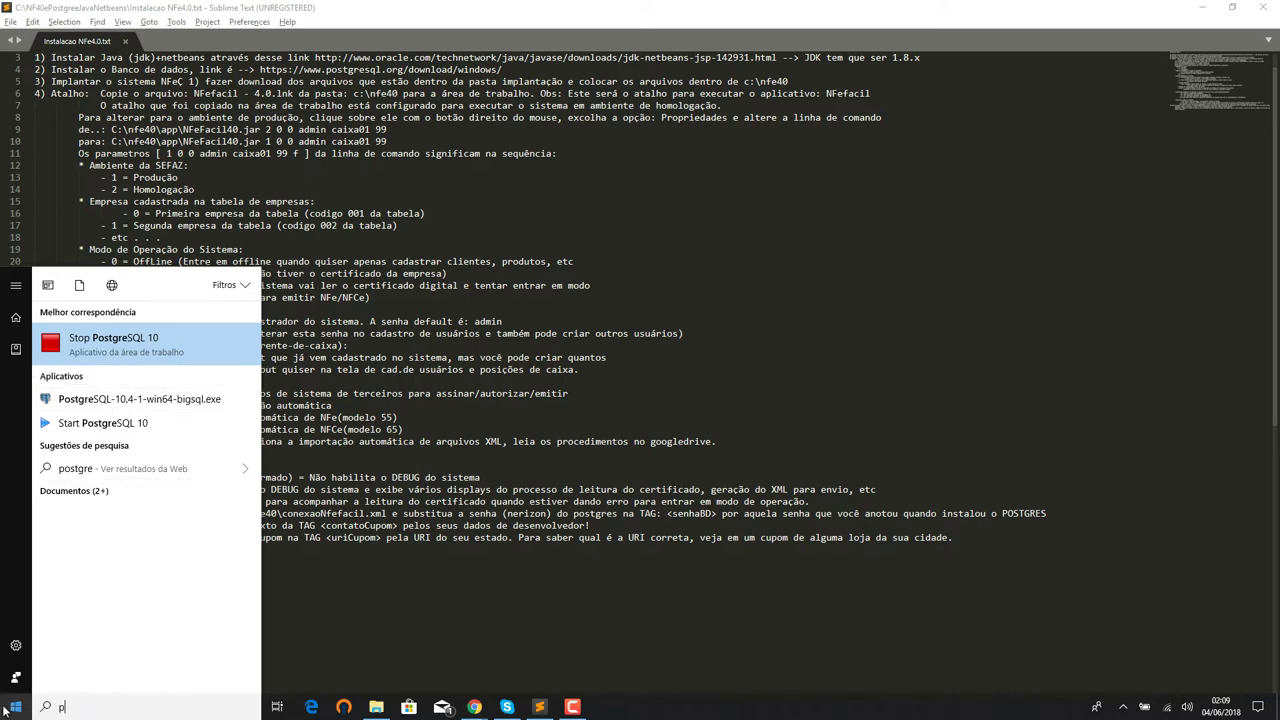
type("gadmin3 LTS by BigSQL")
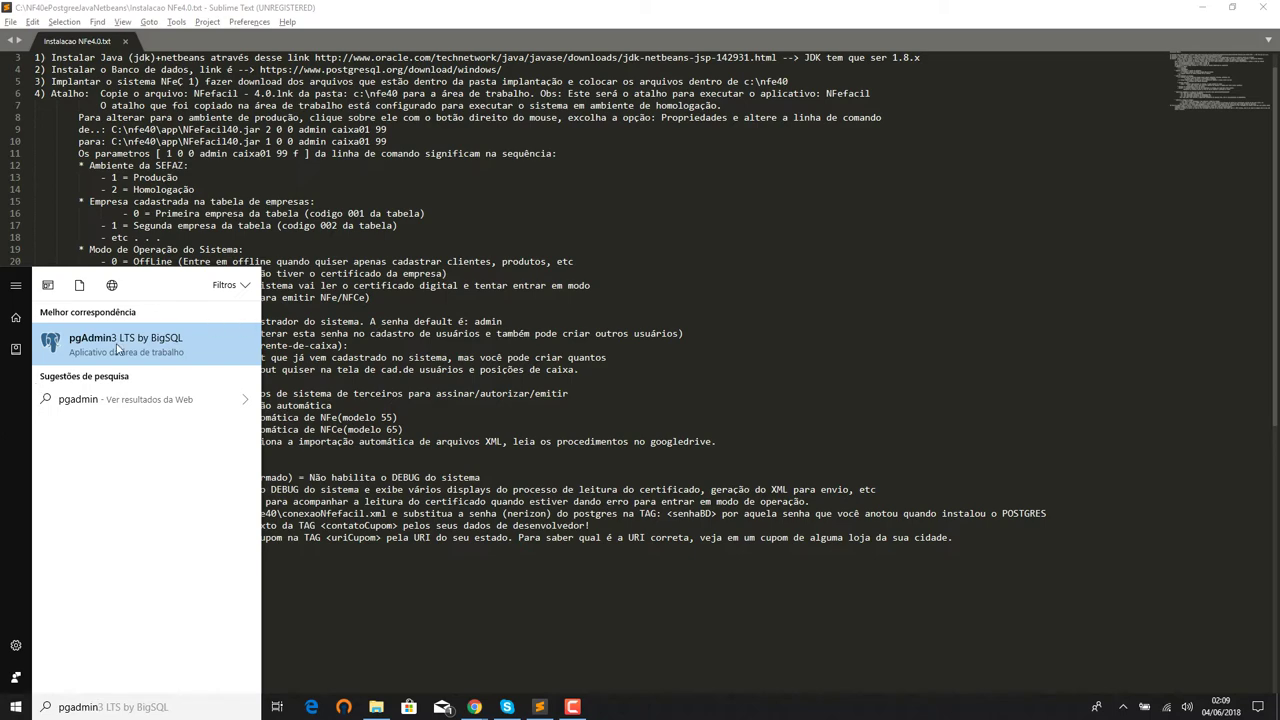
left_click(117, 345)
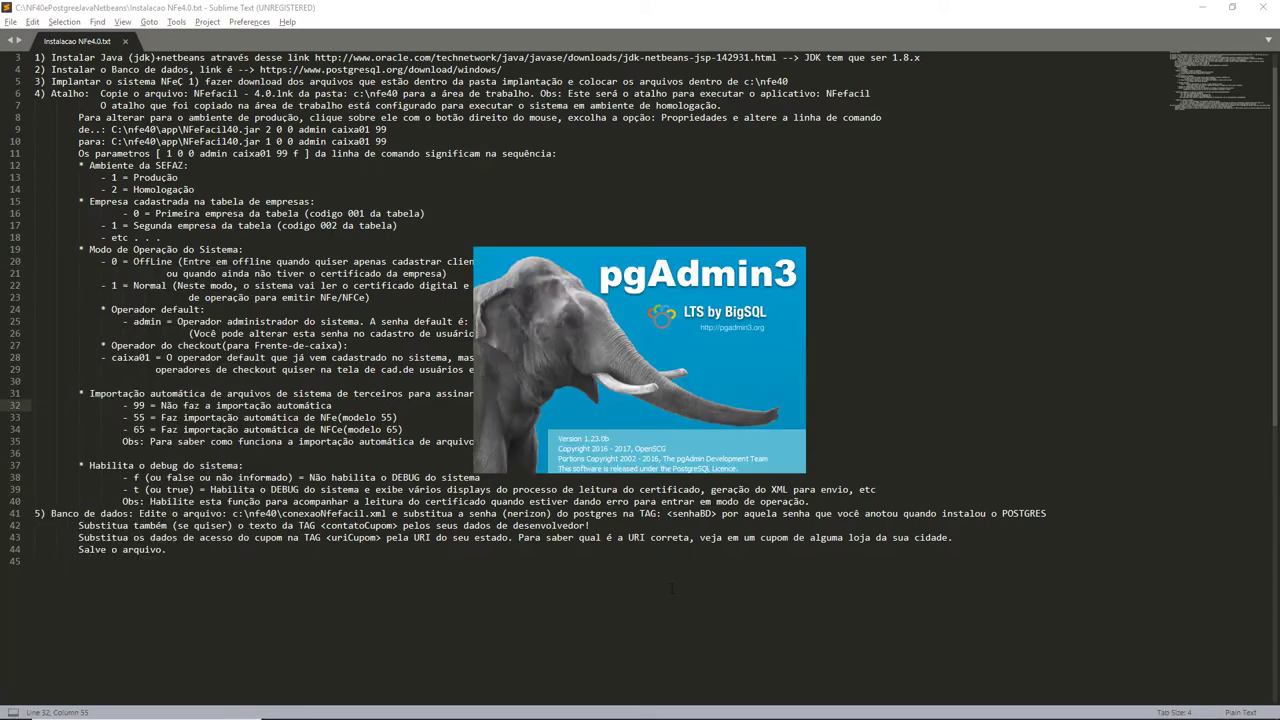
Connect to the Conexao server, inspect its Databases and properties, then close pgAdmin3.
key("super")
type("control")
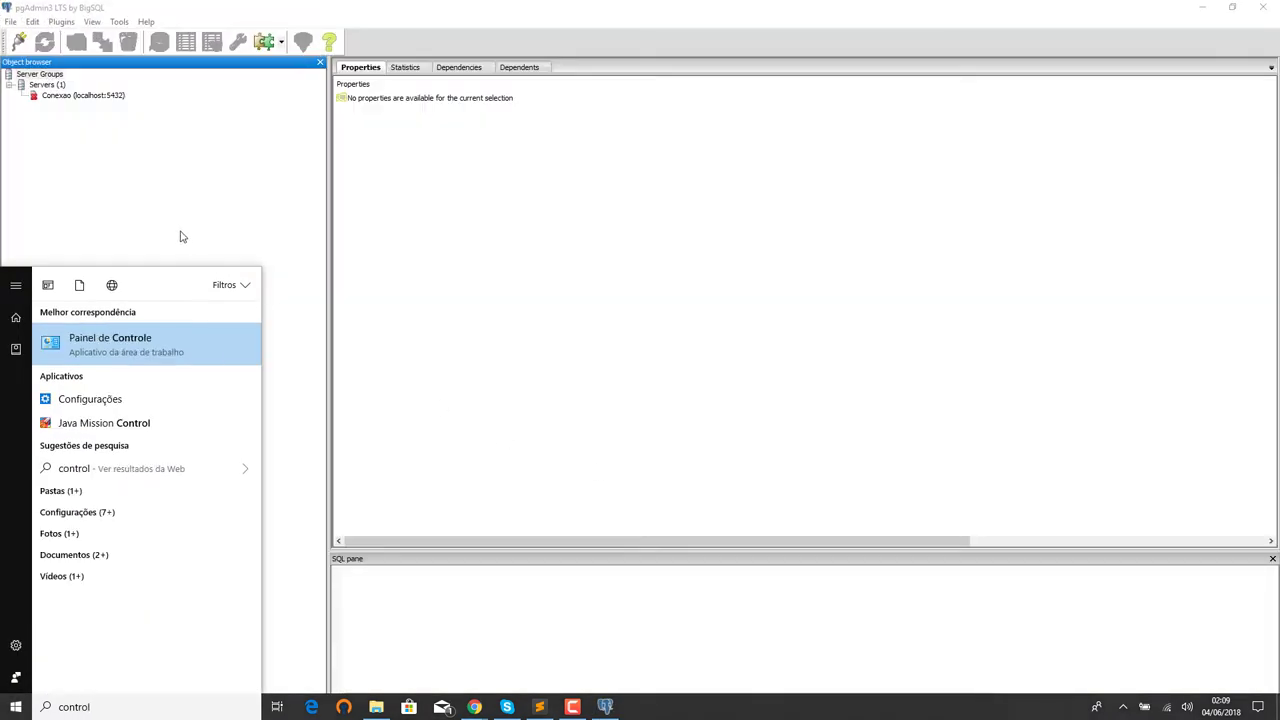
double_click(80, 96)
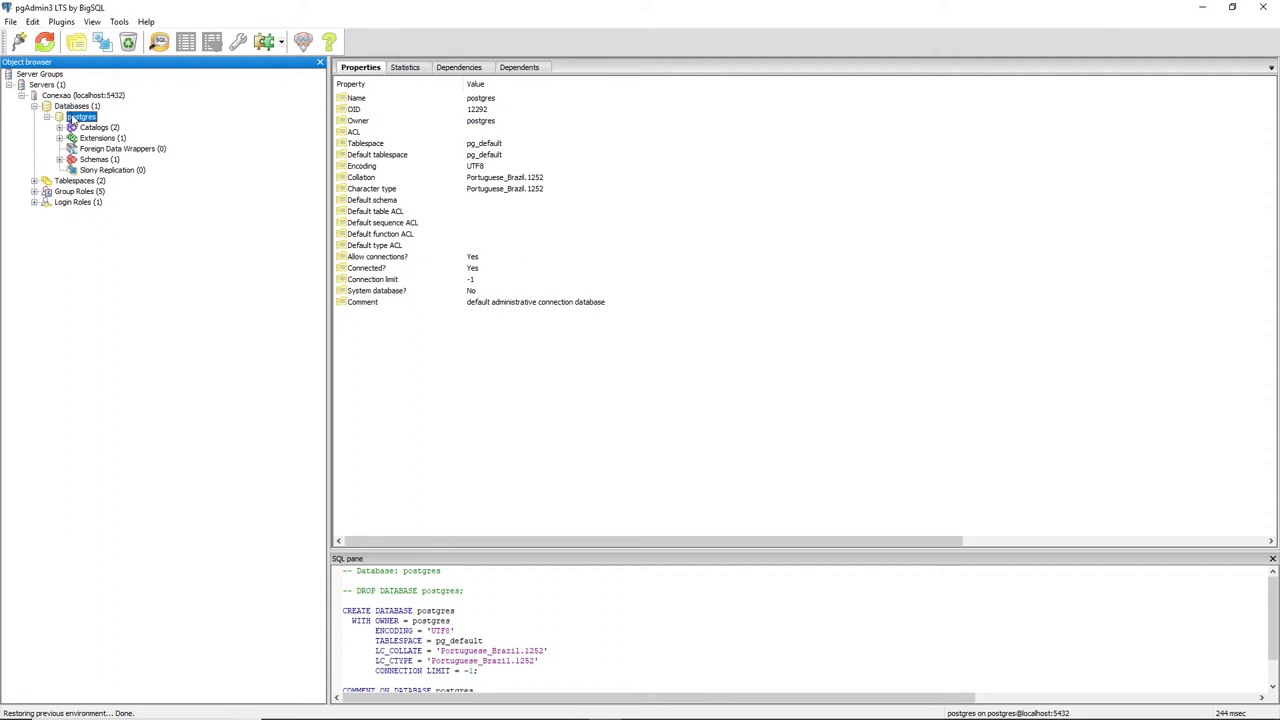
left_click(72, 96)
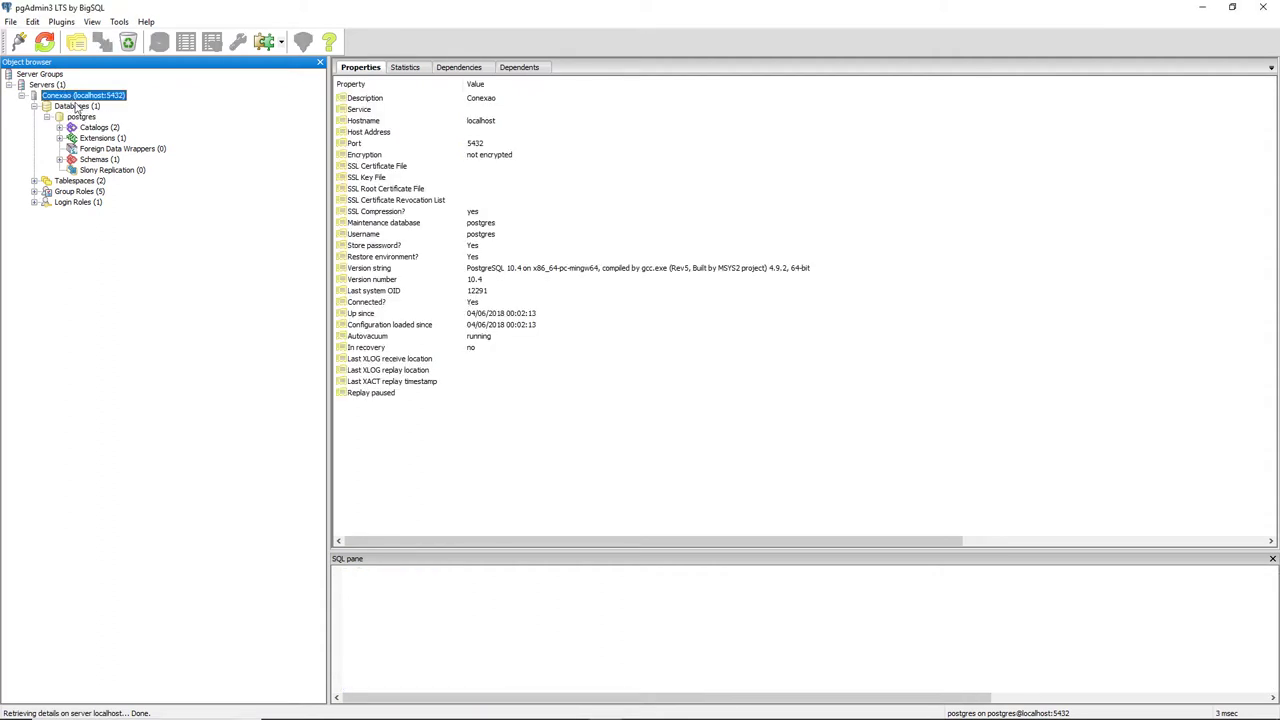
left_click(76, 106)
right_click(78, 96)
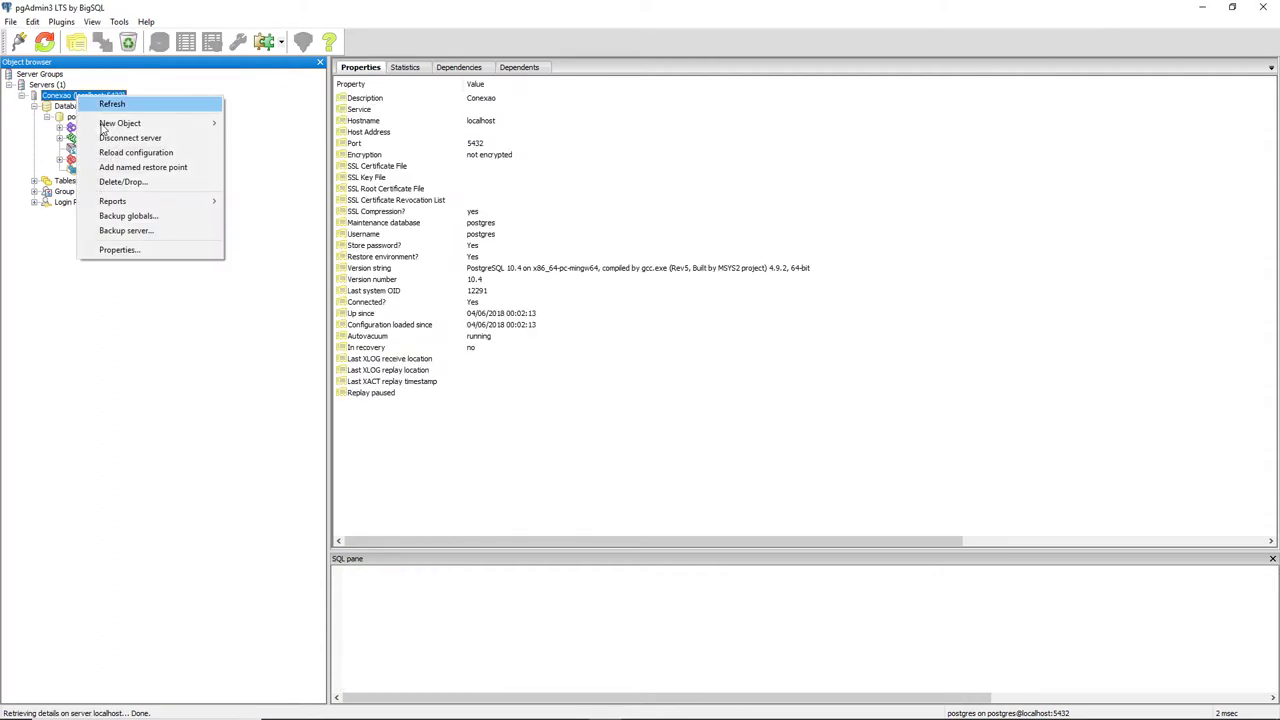
left_click(140, 250)
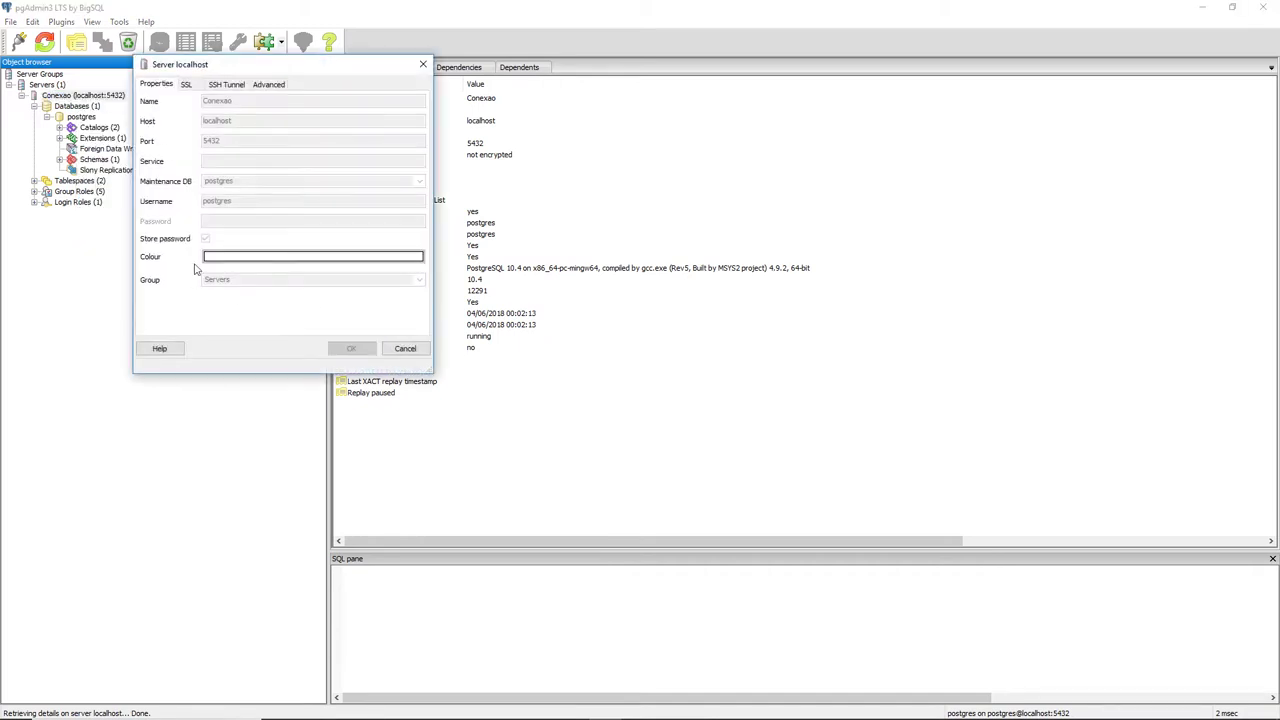
left_click(423, 63)
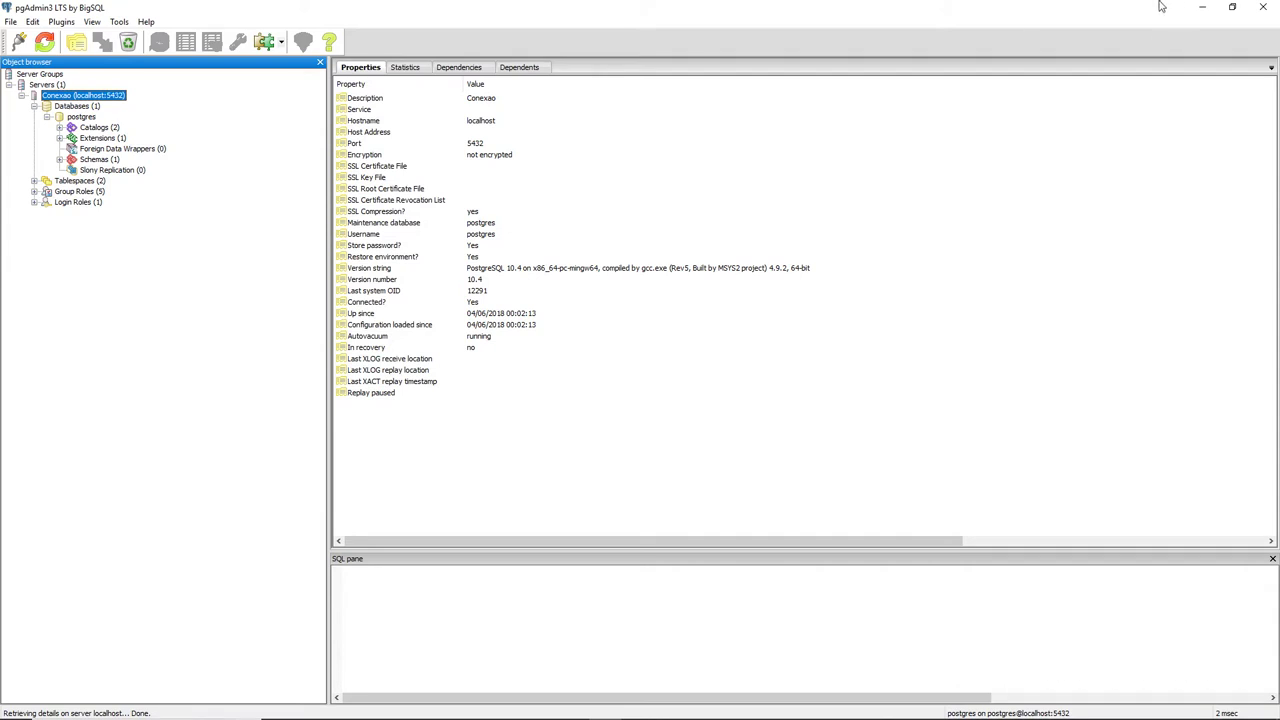
left_click(1272, 8)
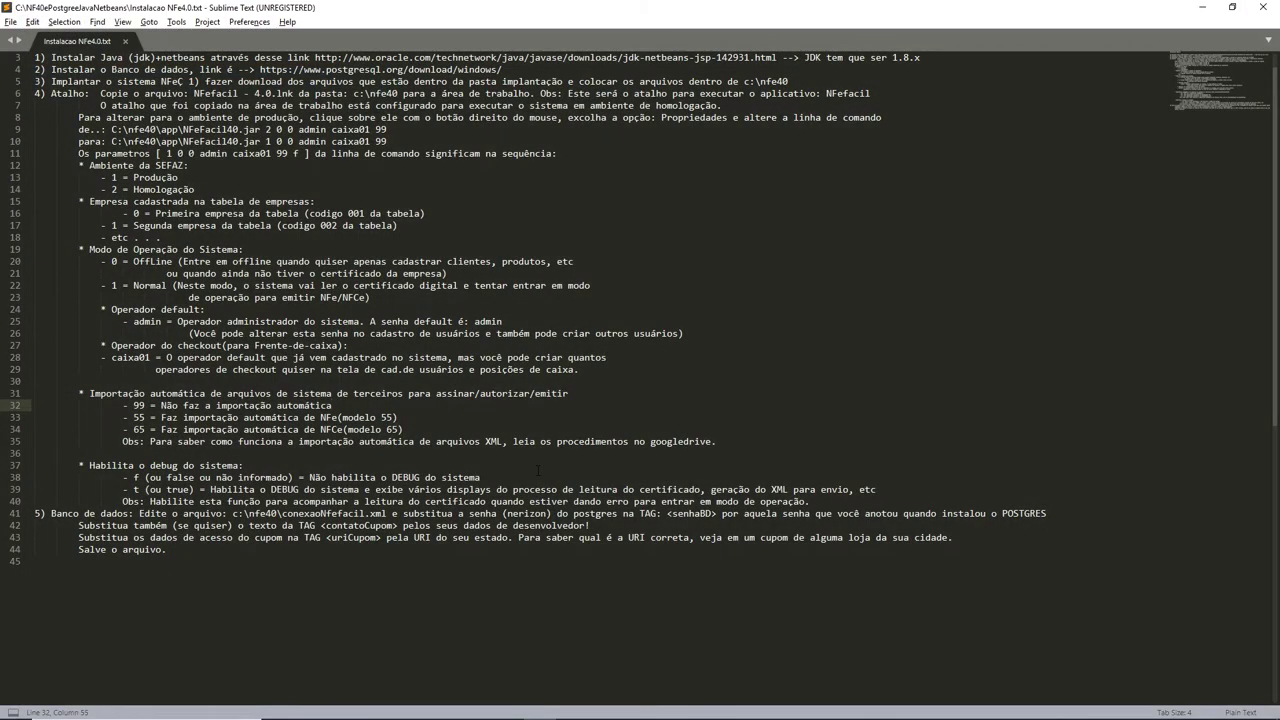
Open Services via Control Panel > Ferramentas Administrativas > Serviços.
key("super")
type("control")
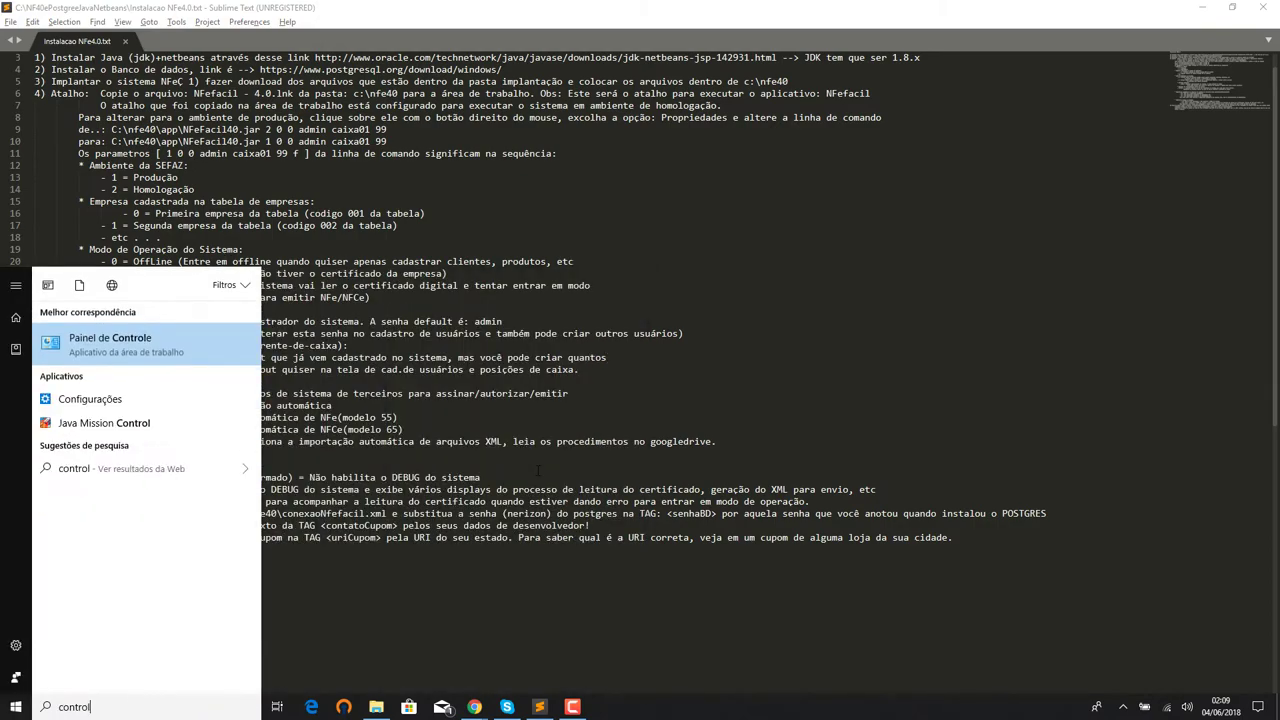
left_click(142, 346)
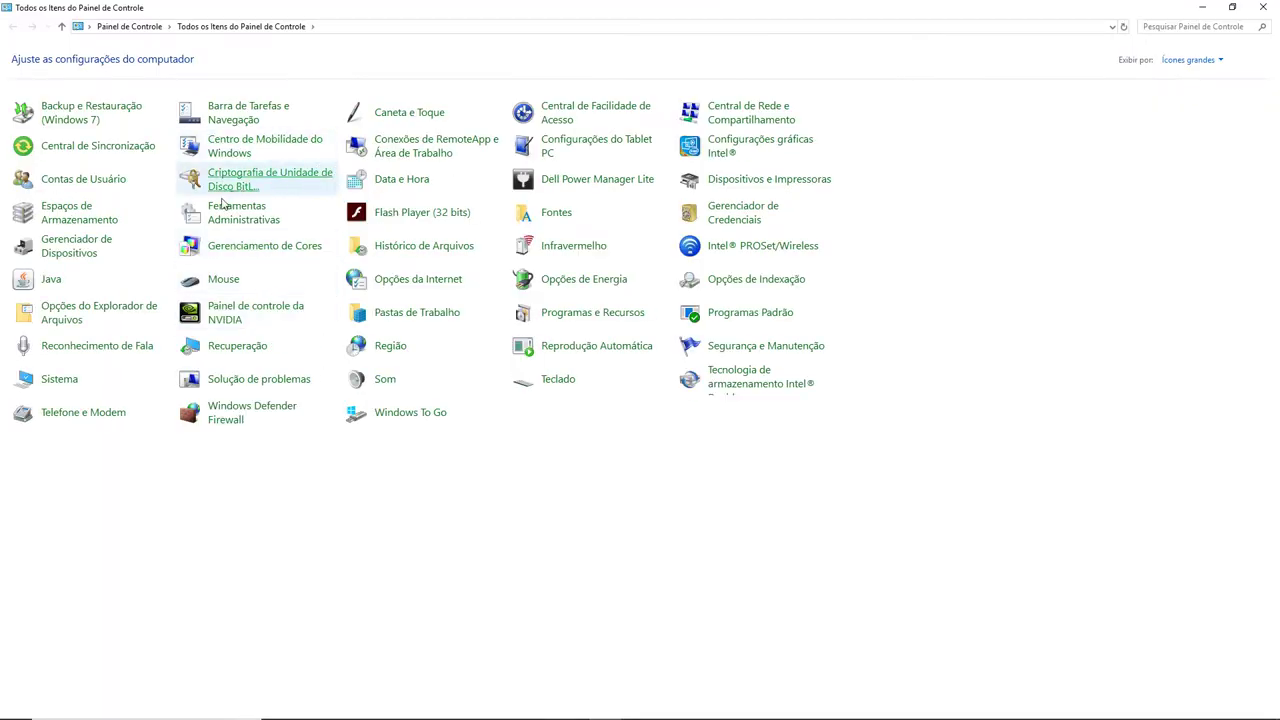
left_click(222, 207)
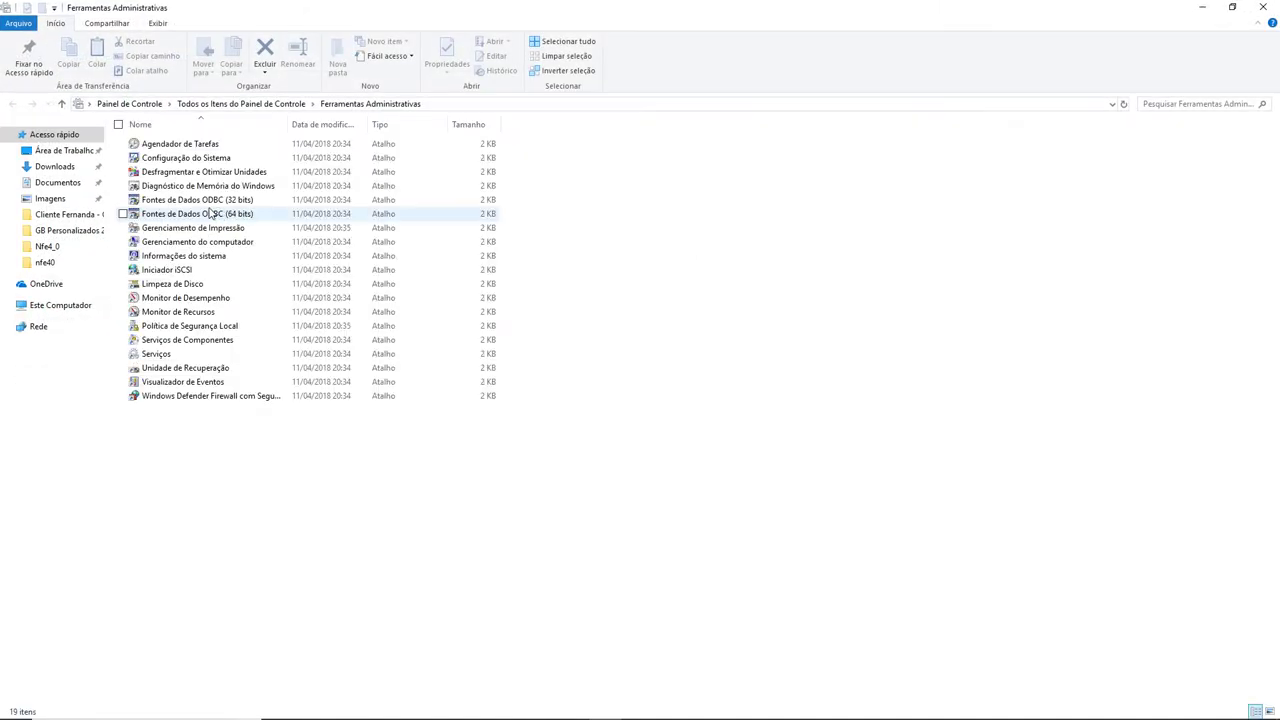
left_click(163, 356)
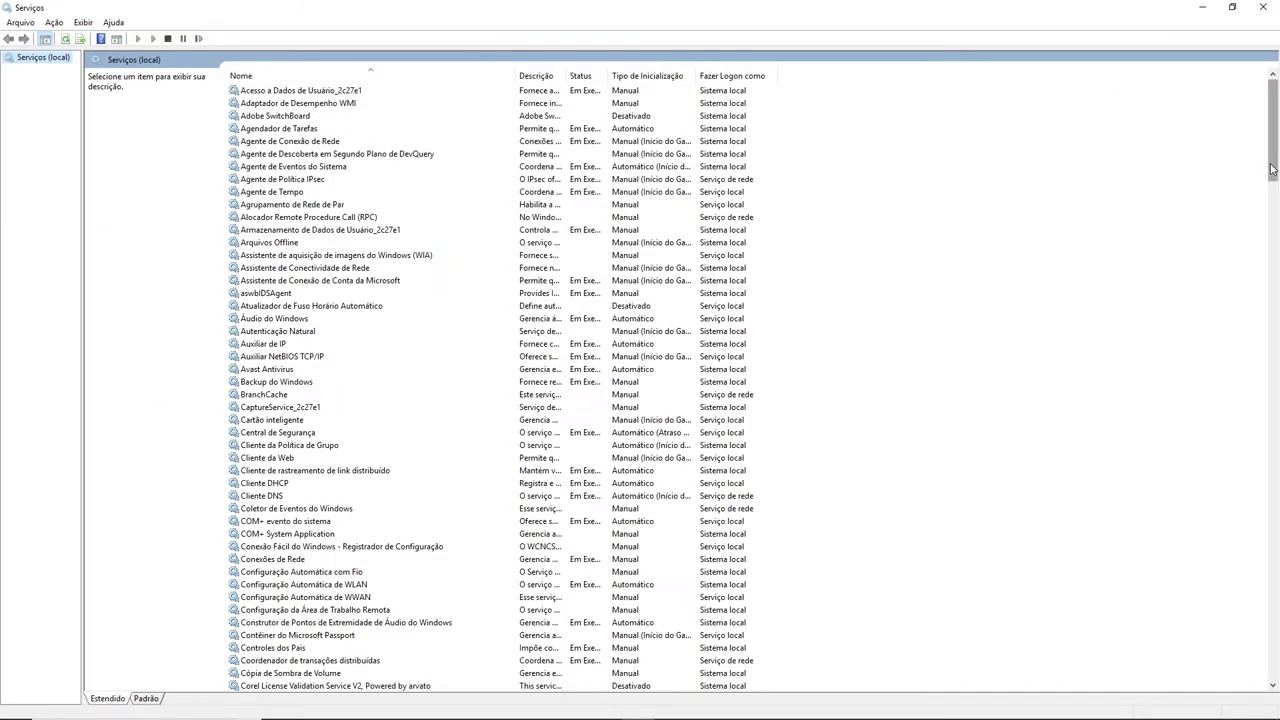
Stop the PostgreSQL 10 Server service, widening the Status column along the way.
left_click_drag(1274, 160, 1277, 455)
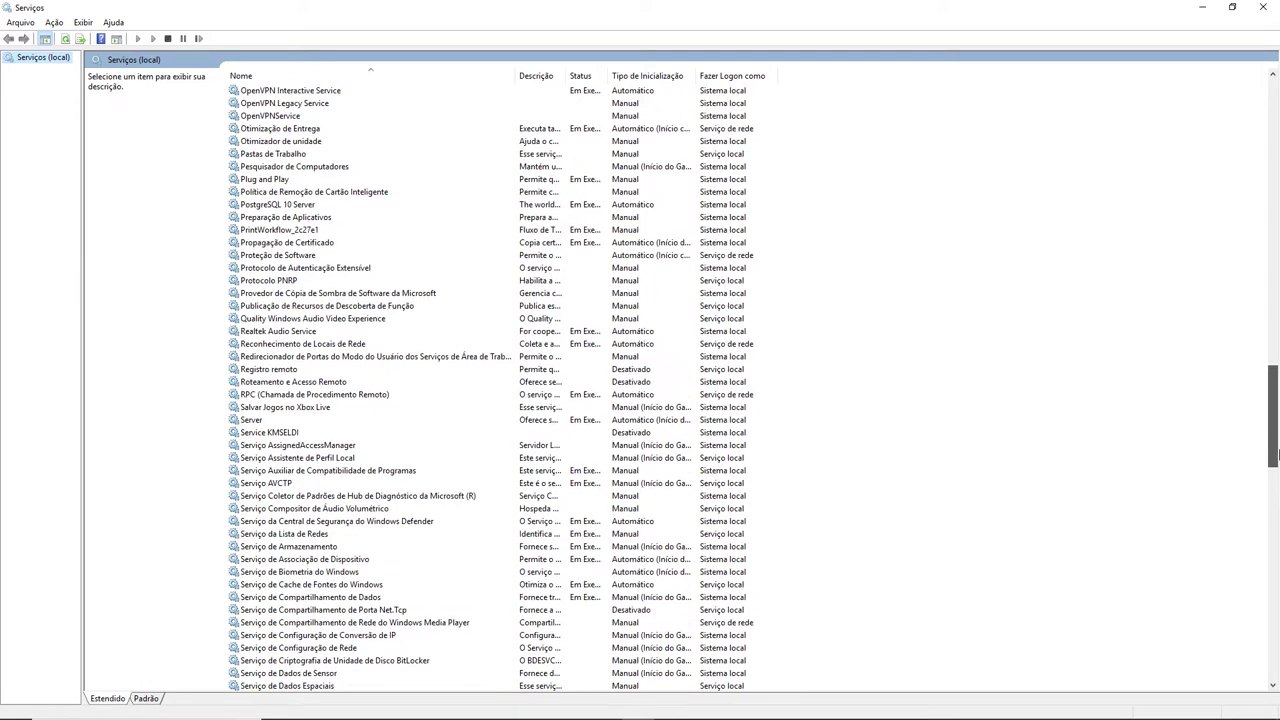
left_click(270, 206)
right_click(606, 205)
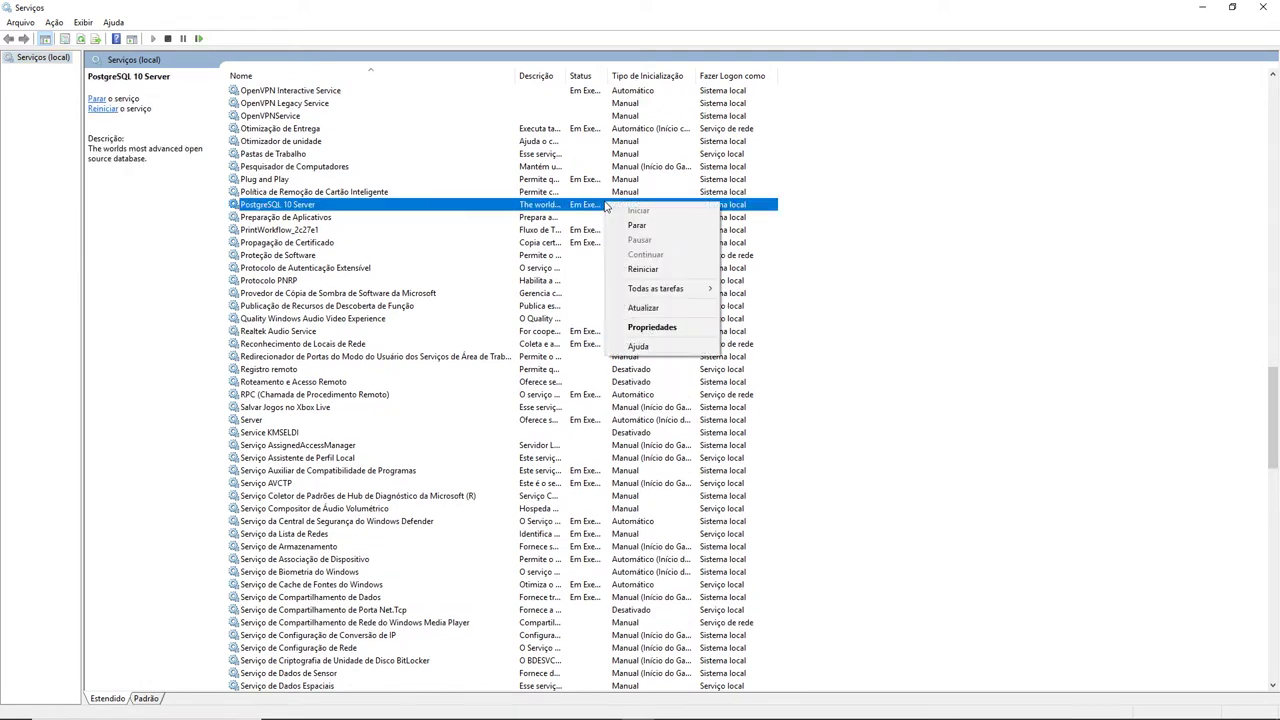
left_click(610, 78)
double_click(609, 77)
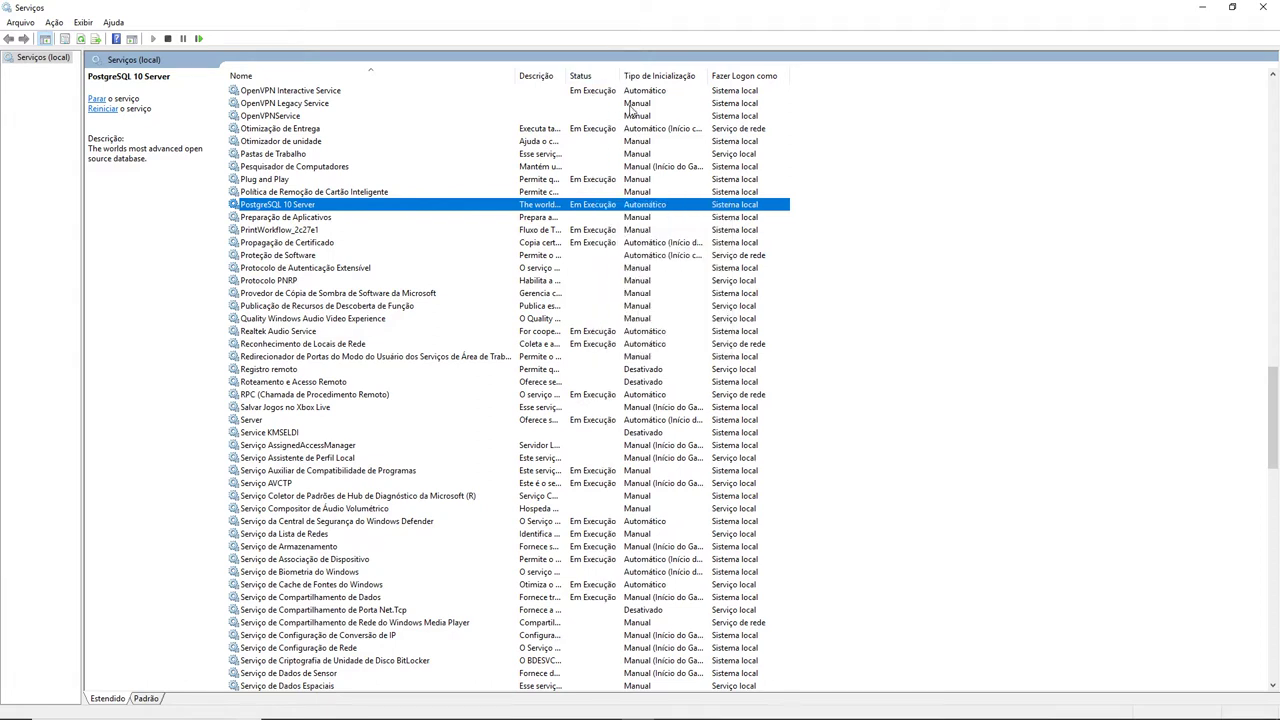
right_click(577, 208)
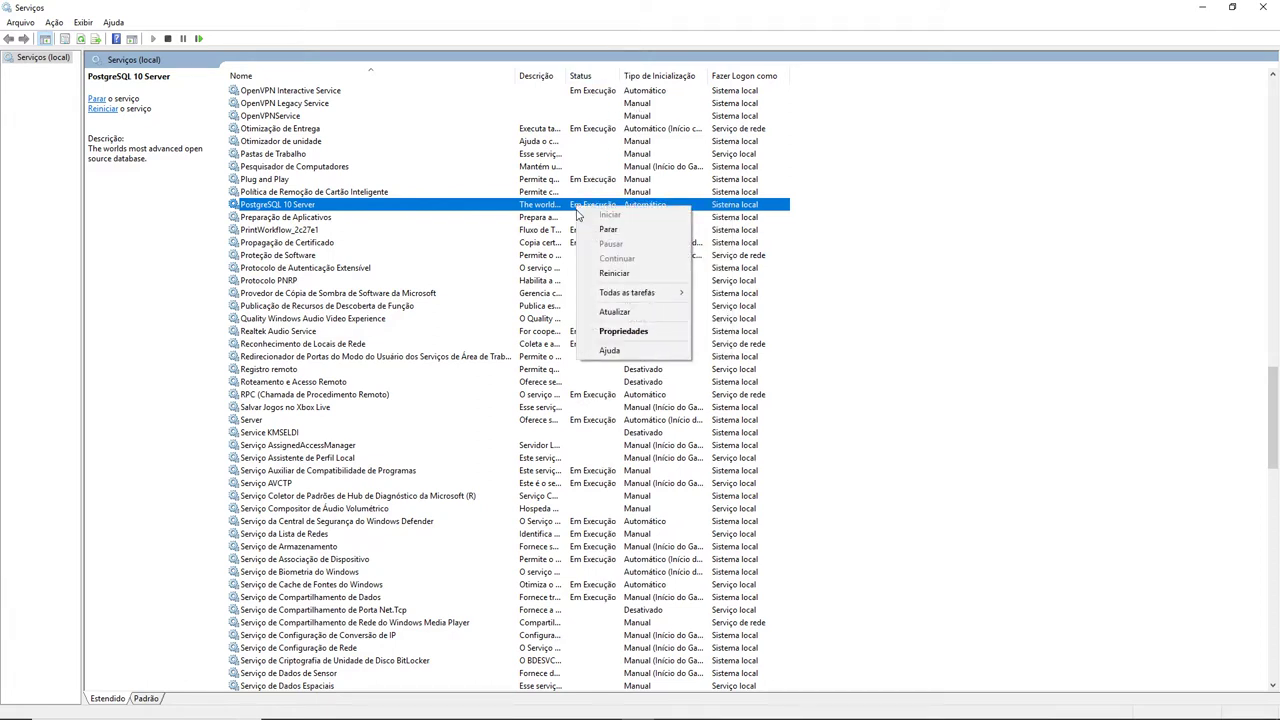
left_click(607, 230)
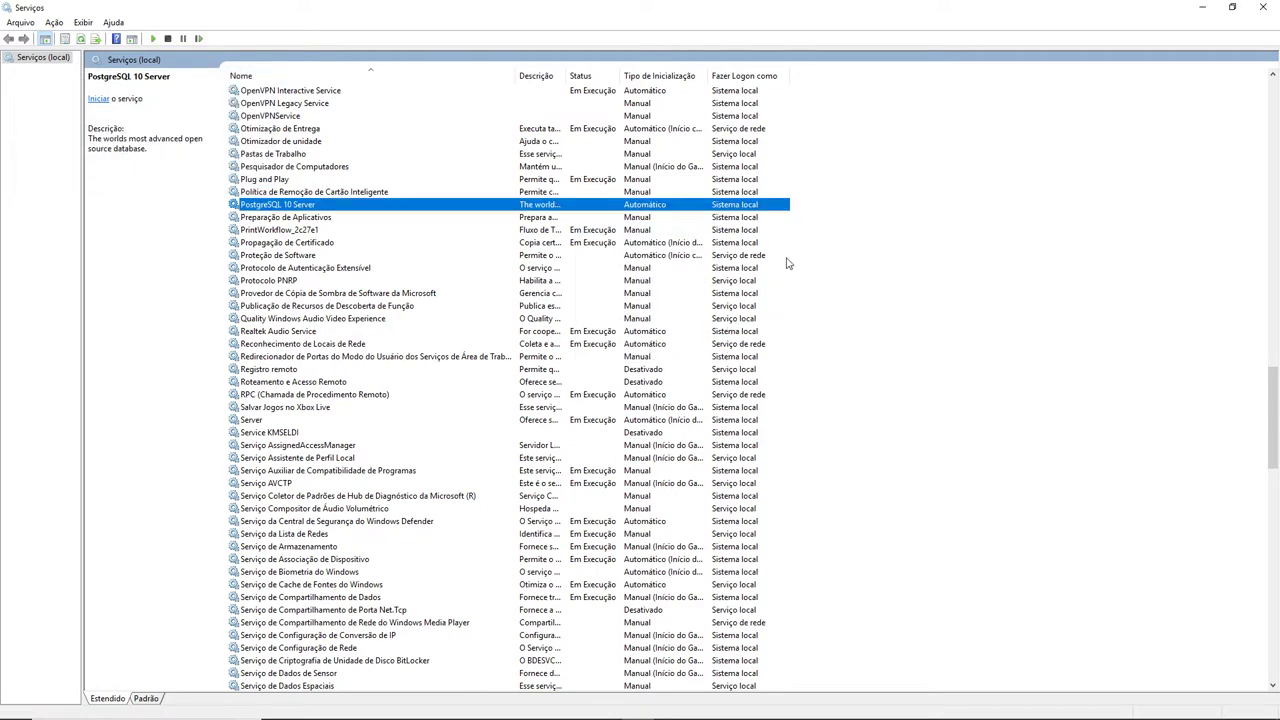
Relaunch pgAdmin3 and try connecting to the Conexao server.
key("super")
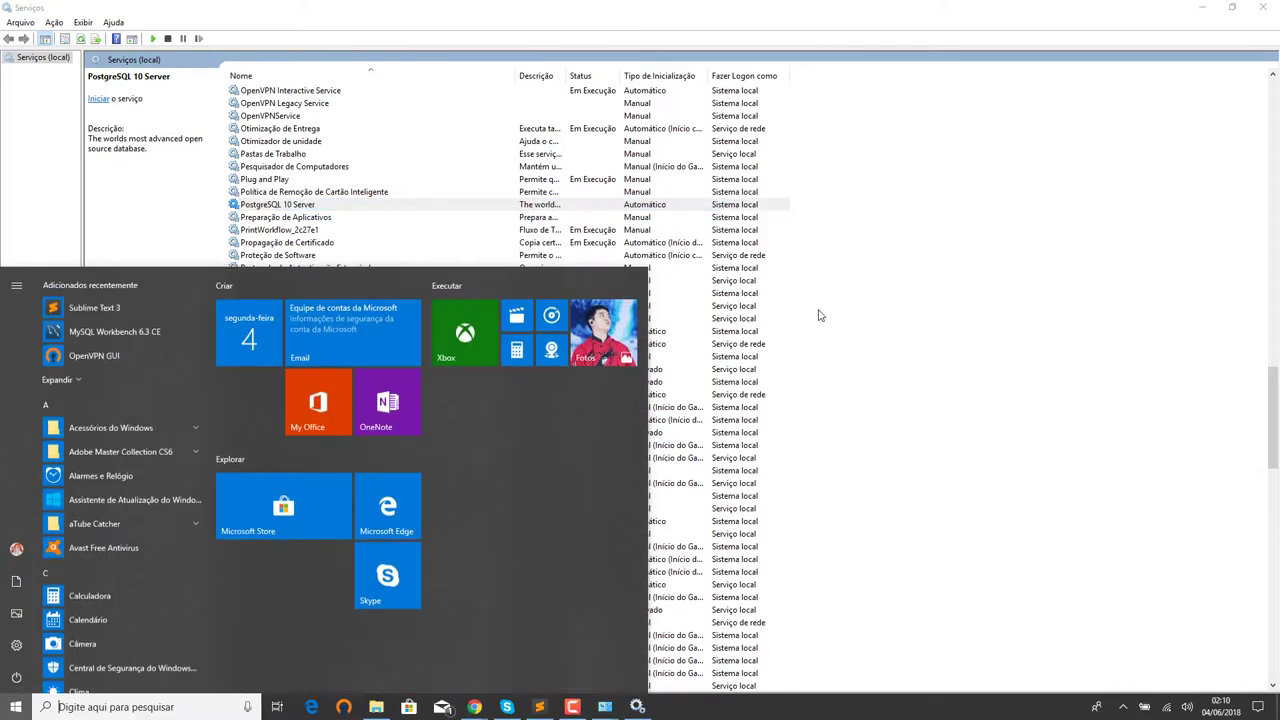
type("pgad")
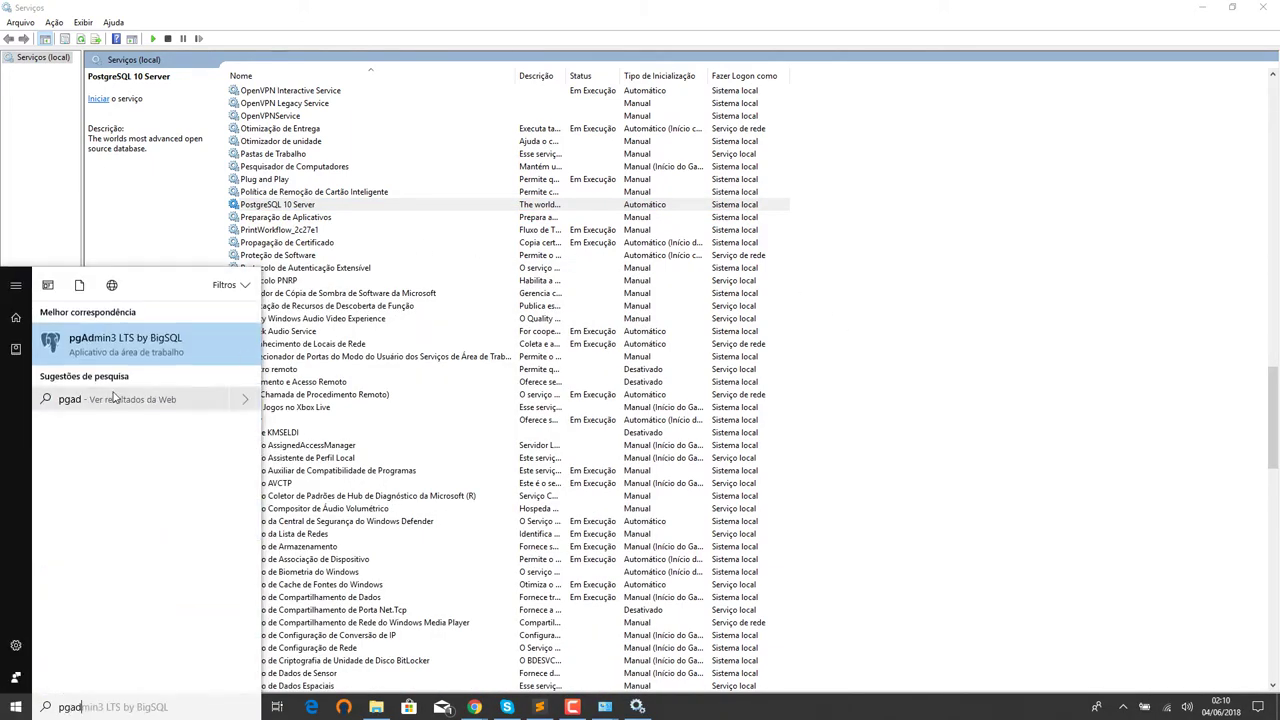
left_click(107, 350)
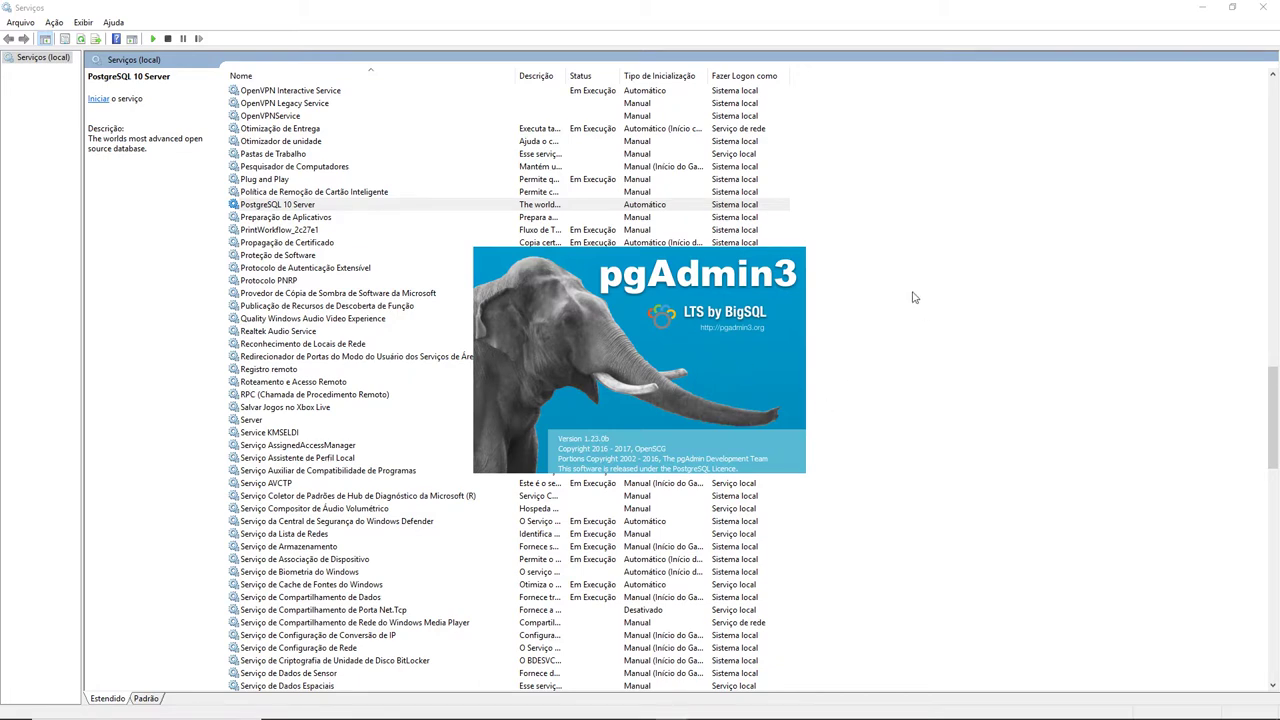
left_click(81, 97)
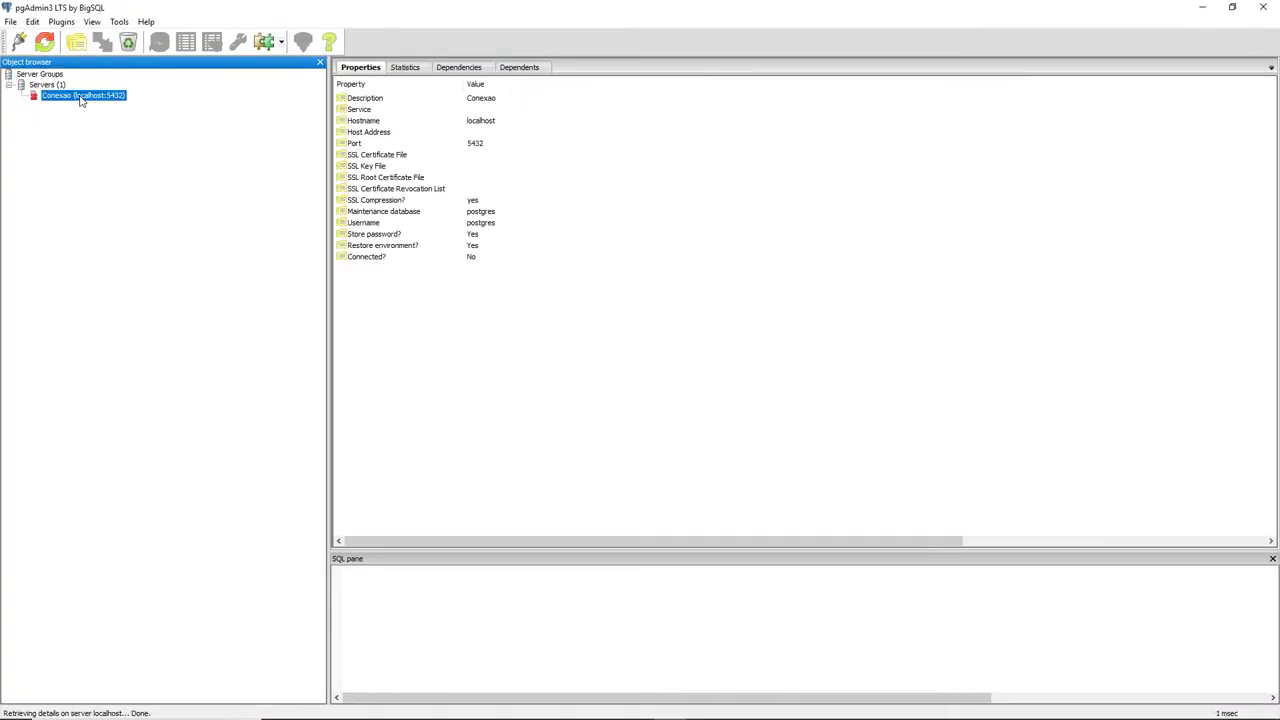
double_click(81, 97)
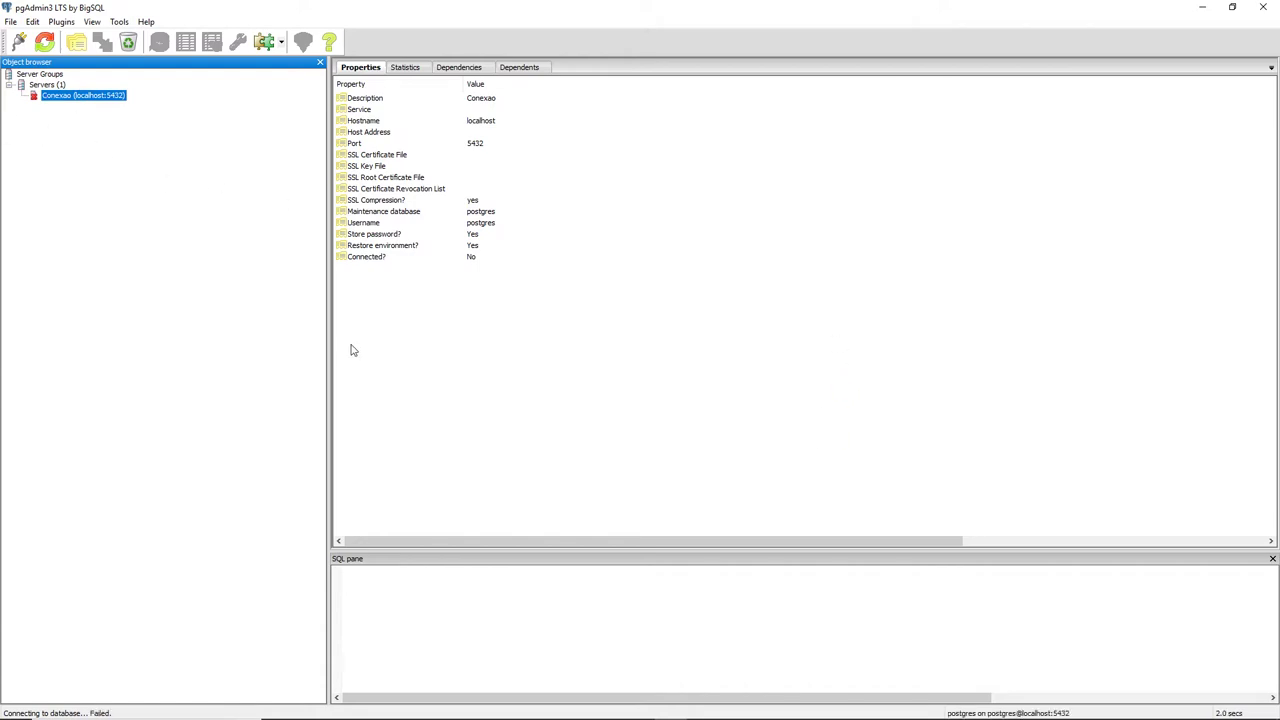
Start the PostgreSQL 10 Server service in Services and return to pgAdmin3.
key("alt+Tab")
right_click(474, 208)
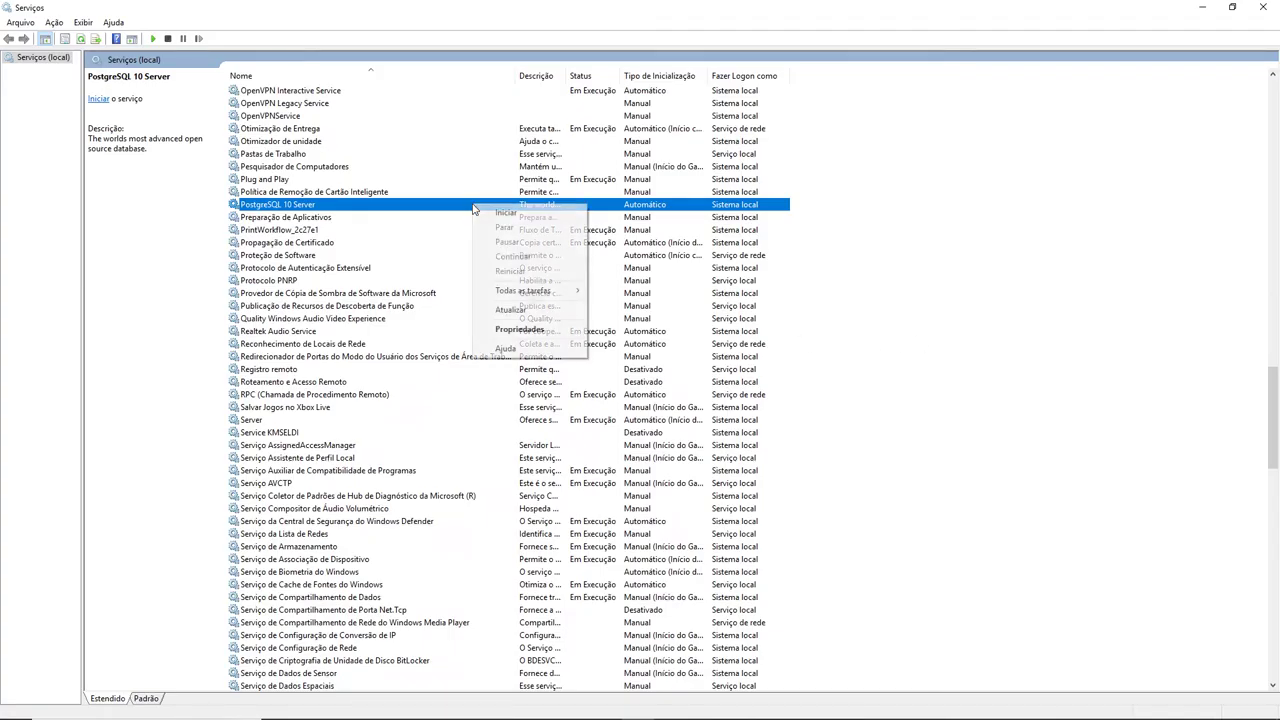
left_click(510, 214)
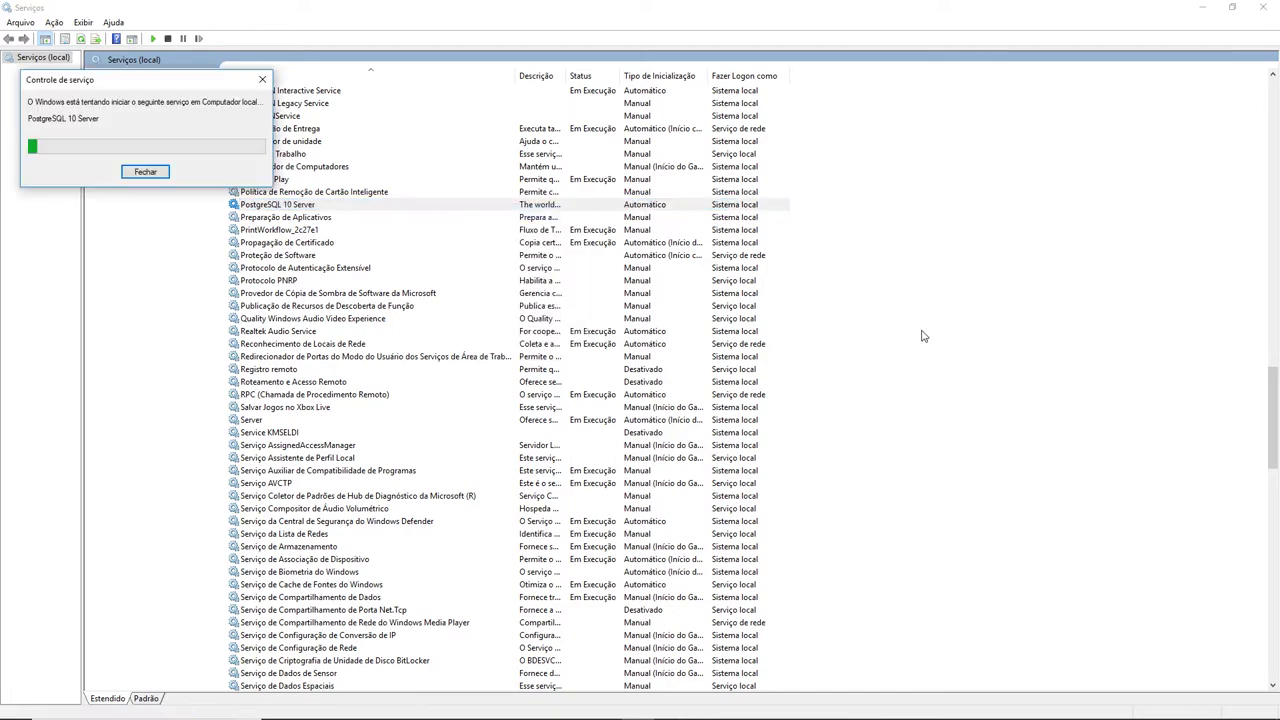
key("alt+Tab")
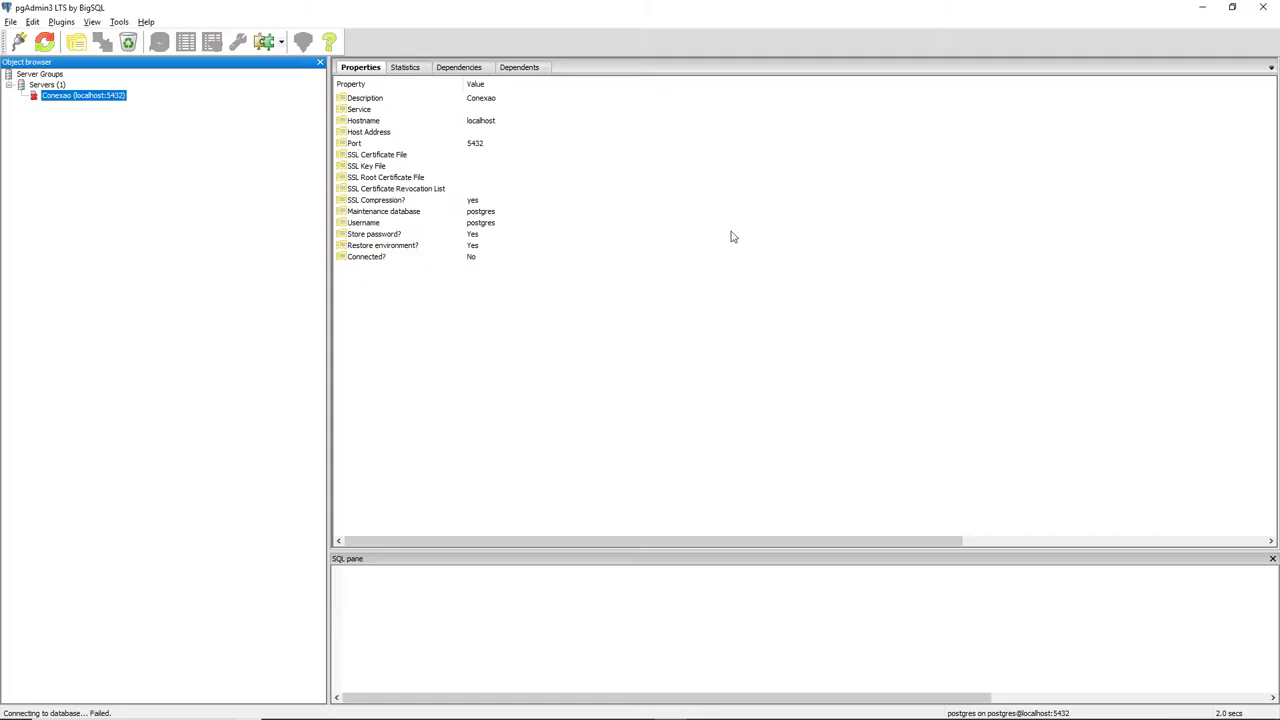
Connect to Conexao with the password, then disconnect the server.
double_click(80, 97)
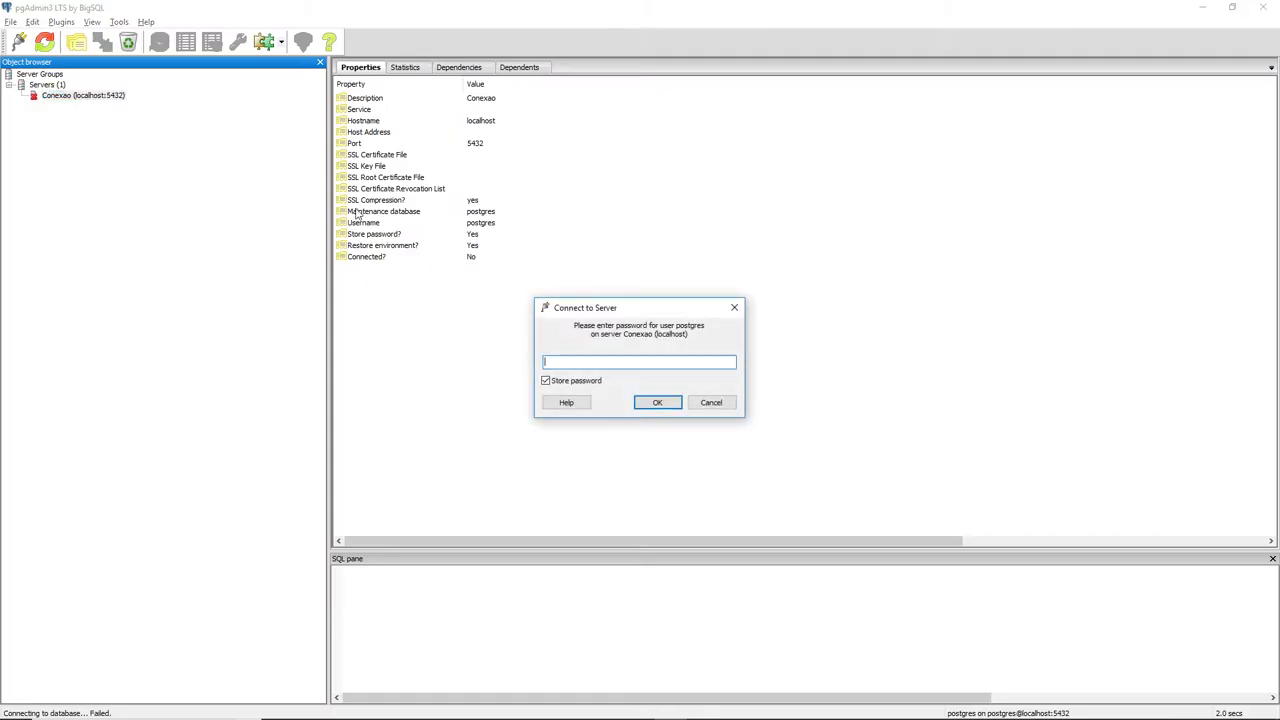
left_click(659, 403)
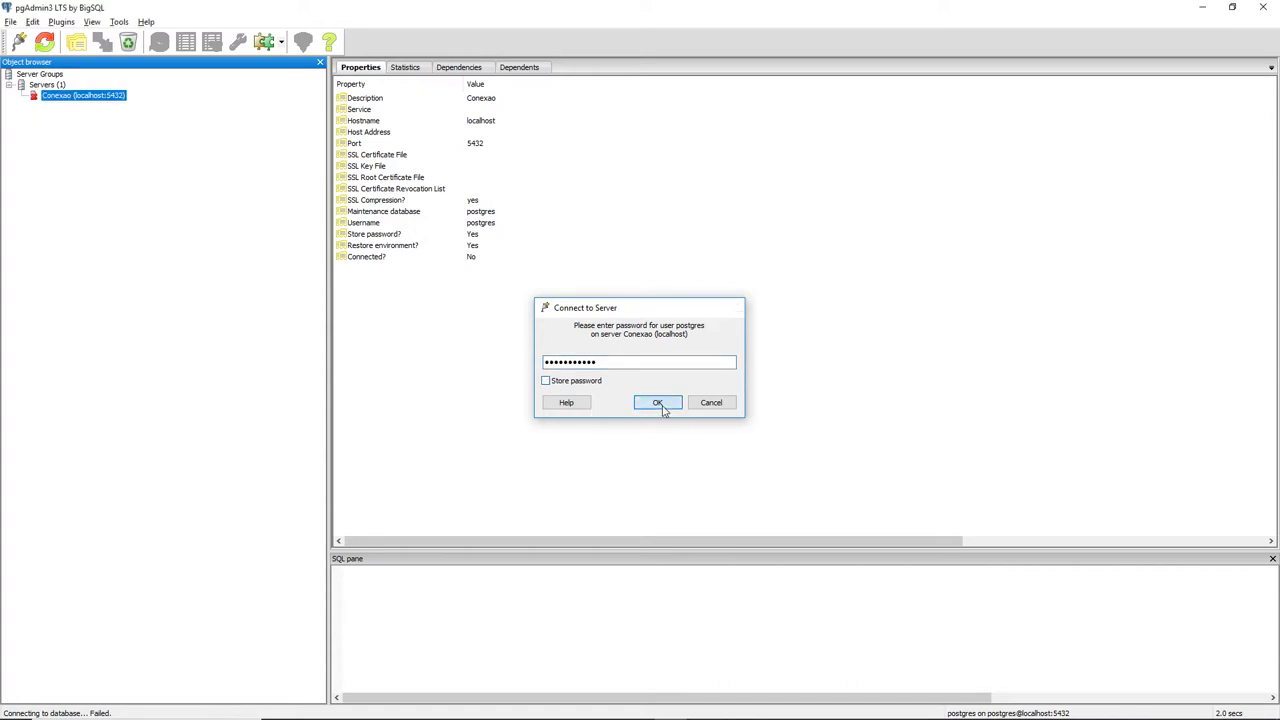
left_click(84, 97)
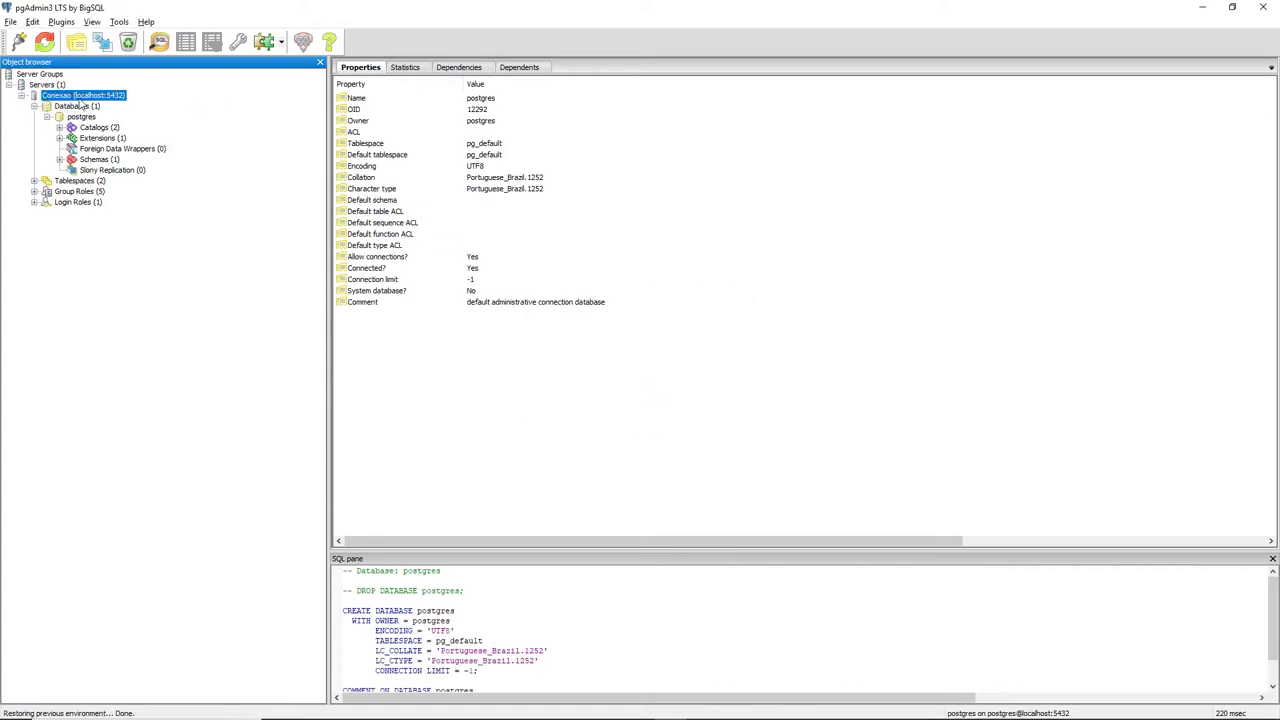
right_click(85, 99)
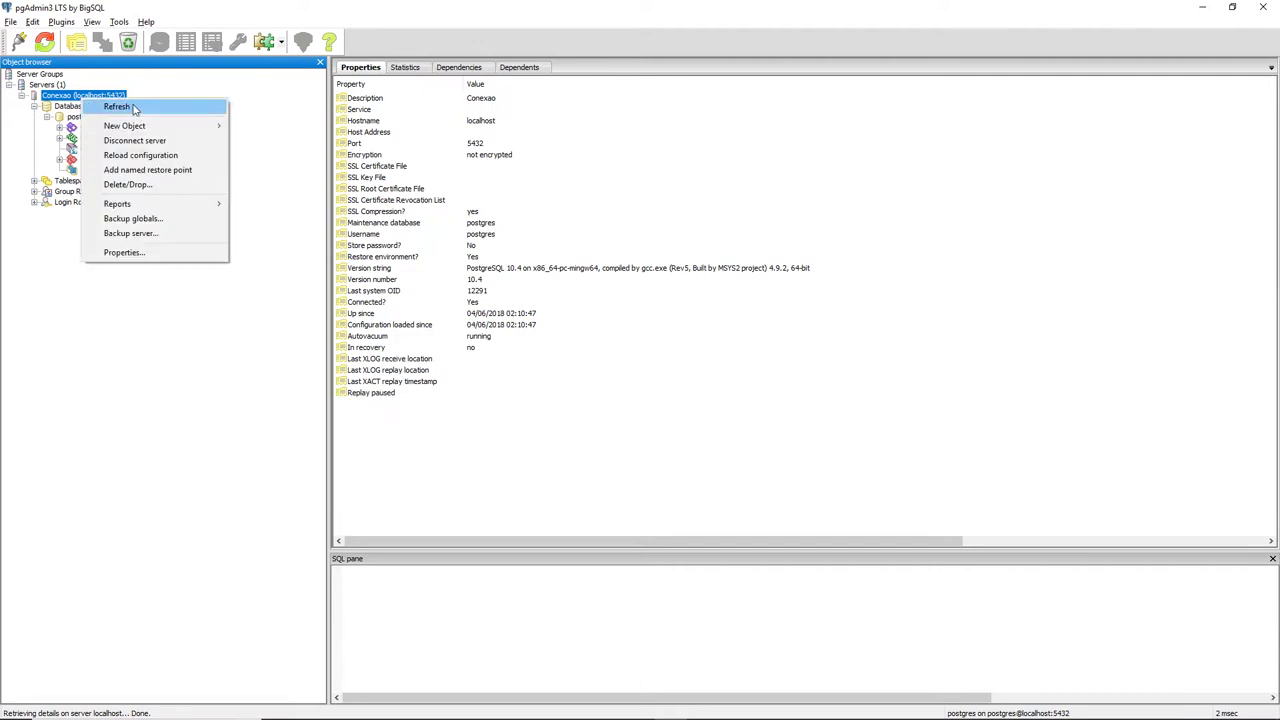
left_click(138, 141)
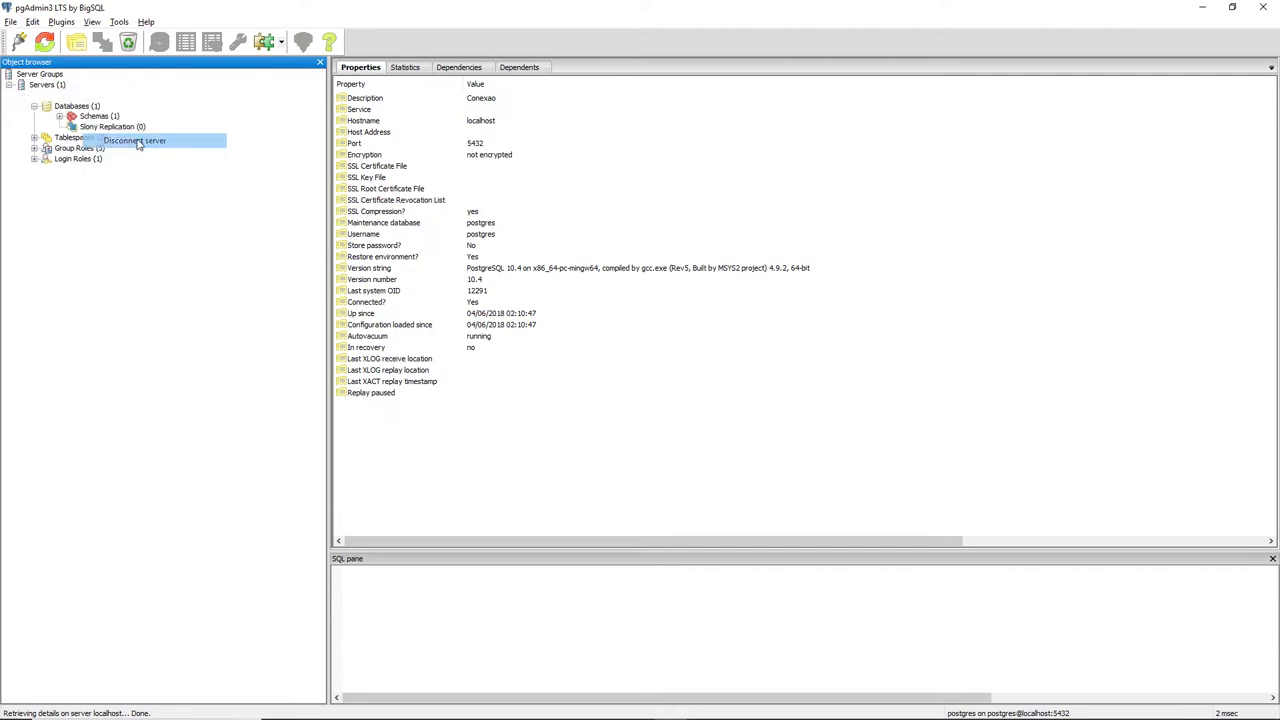
Reconnect to Conexao with the database password without storing it, and collapse postgres.
double_click(63, 97)
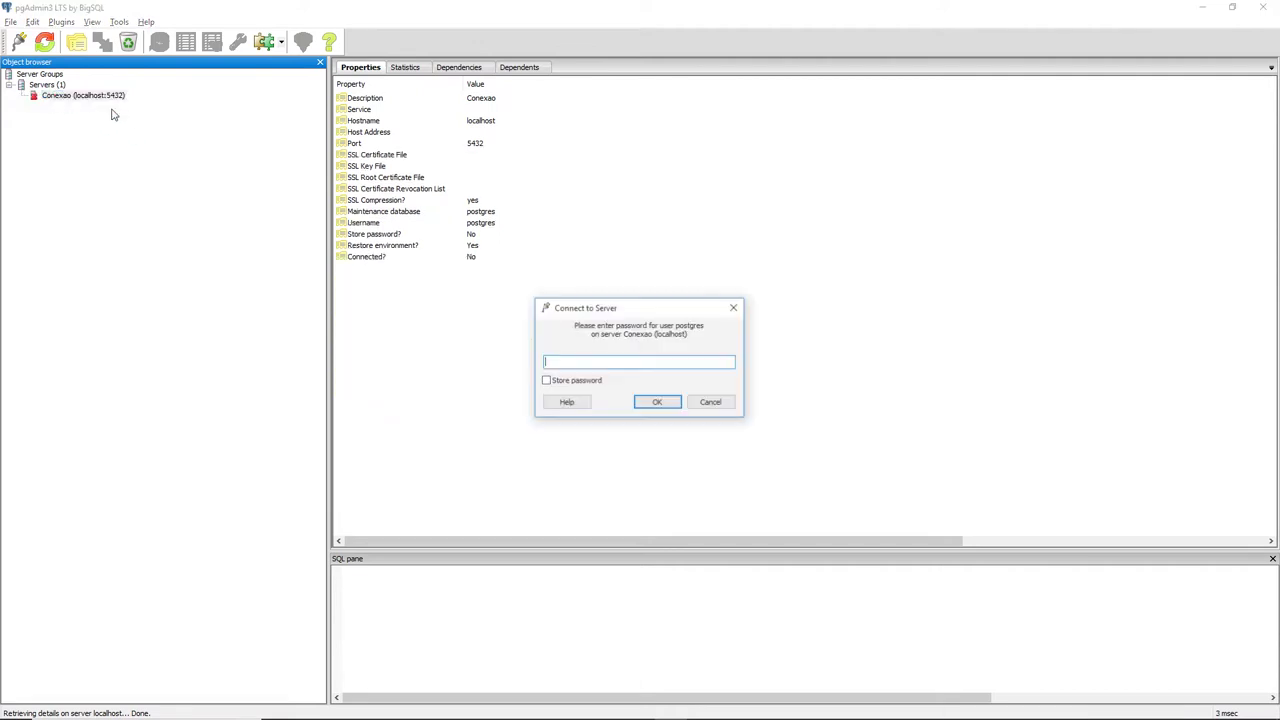
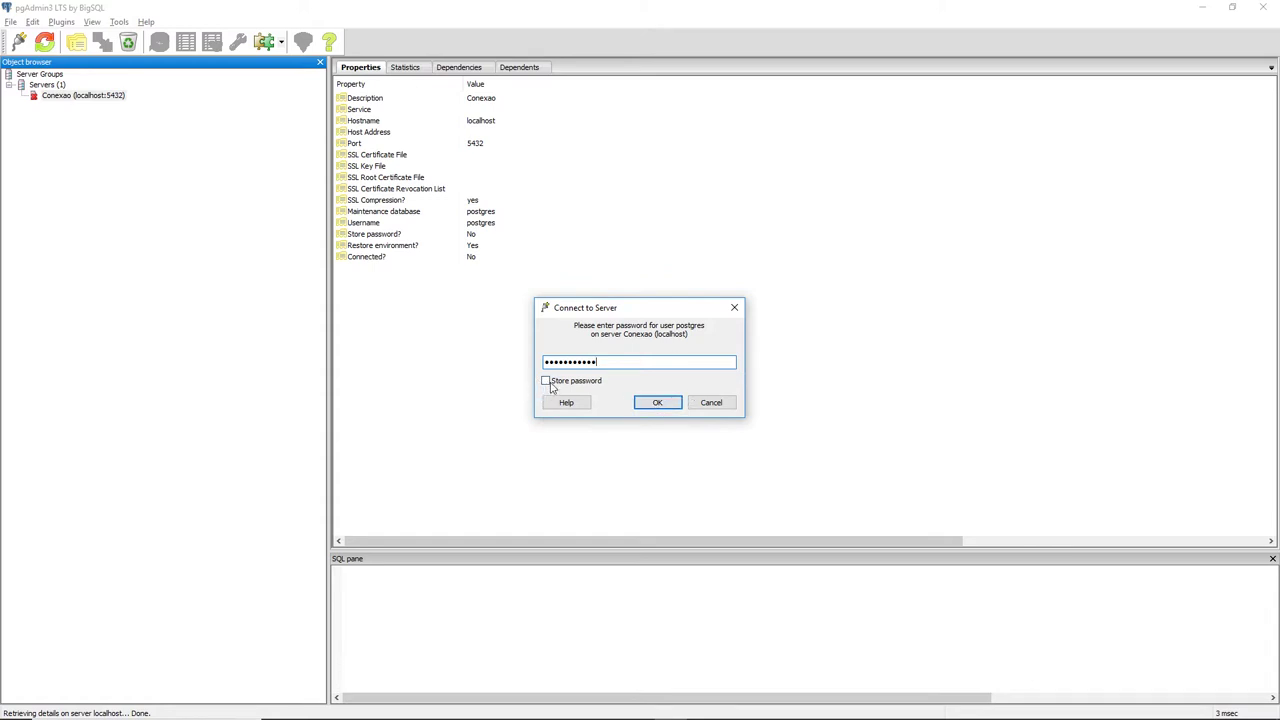
left_click(667, 405)
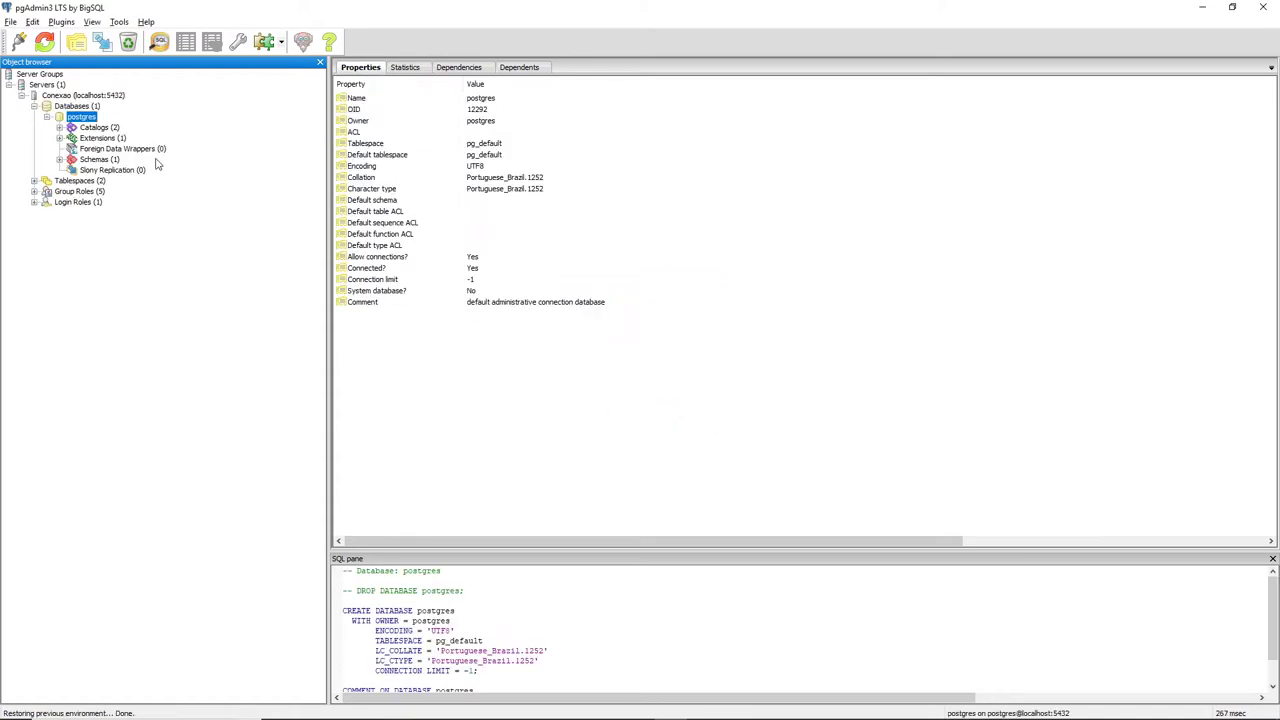
left_click(47, 117)
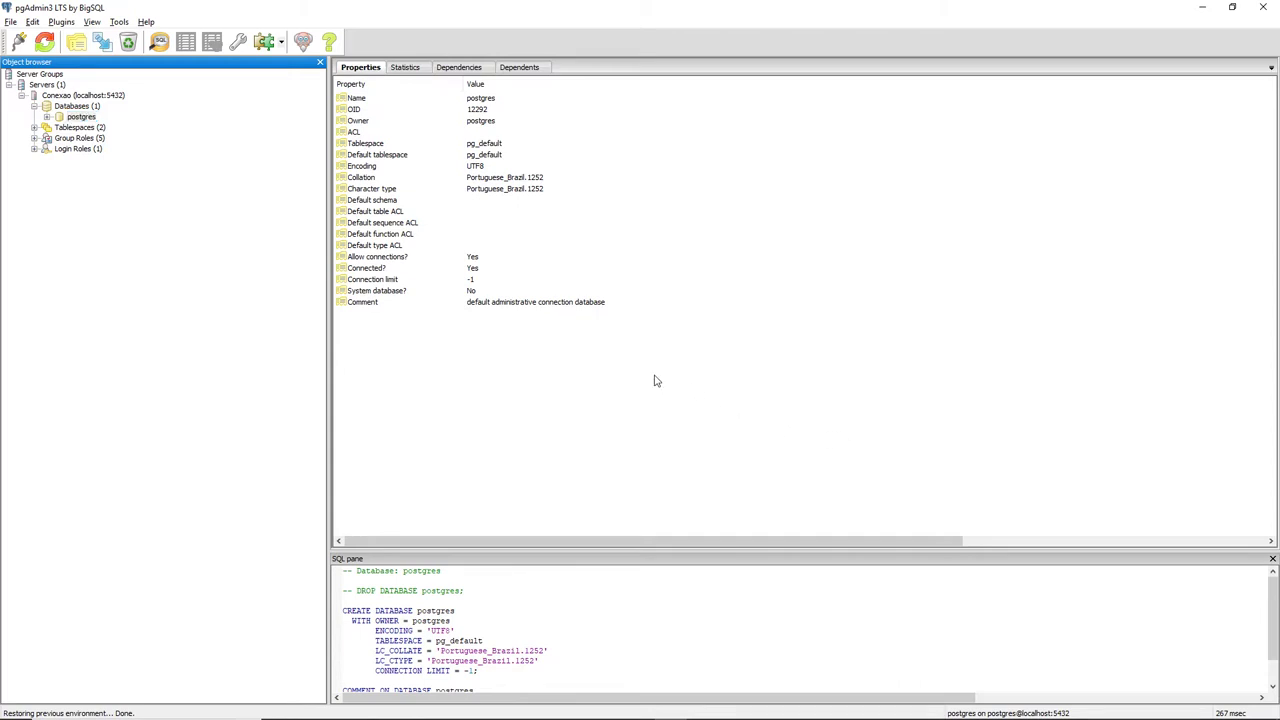
key("alt+Tab")
key("alt+Tab")
key("alt+Tab")
key("alt+Tab")
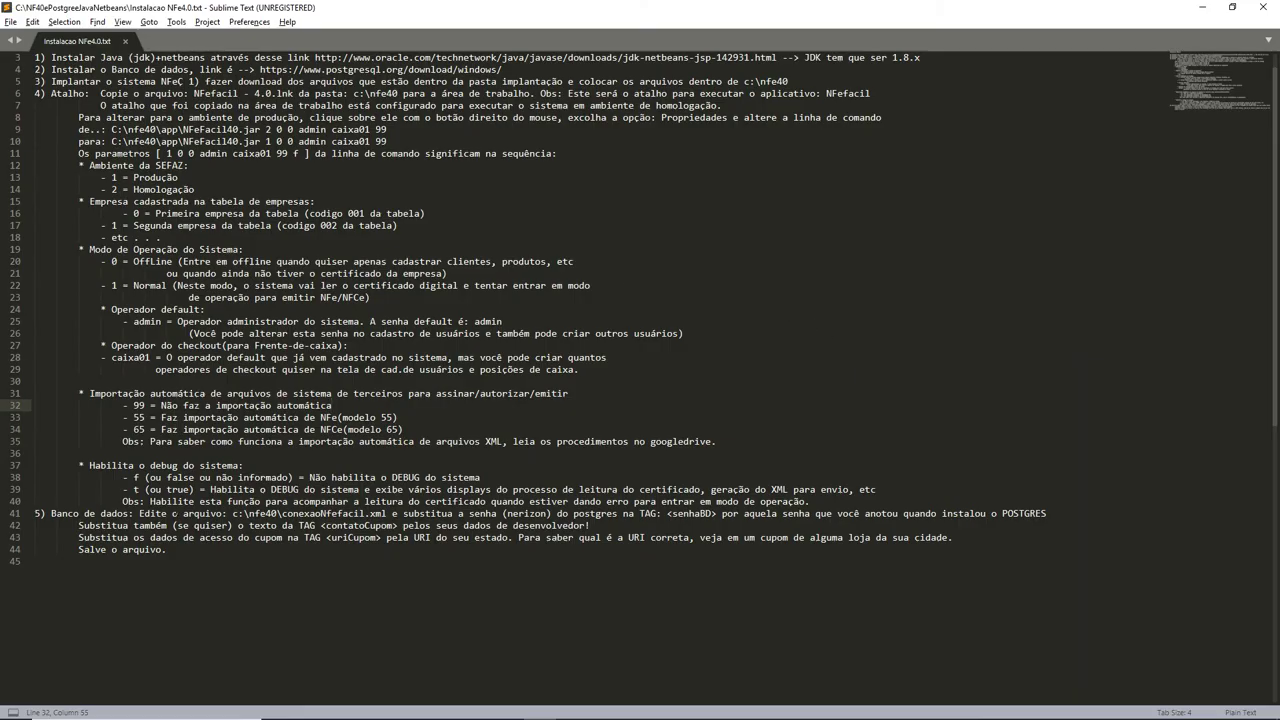
Highlight the step 5 note on conexaoNfefacil.xml and its senhaBD tag name.
left_click_drag(138, 513, 639, 514)
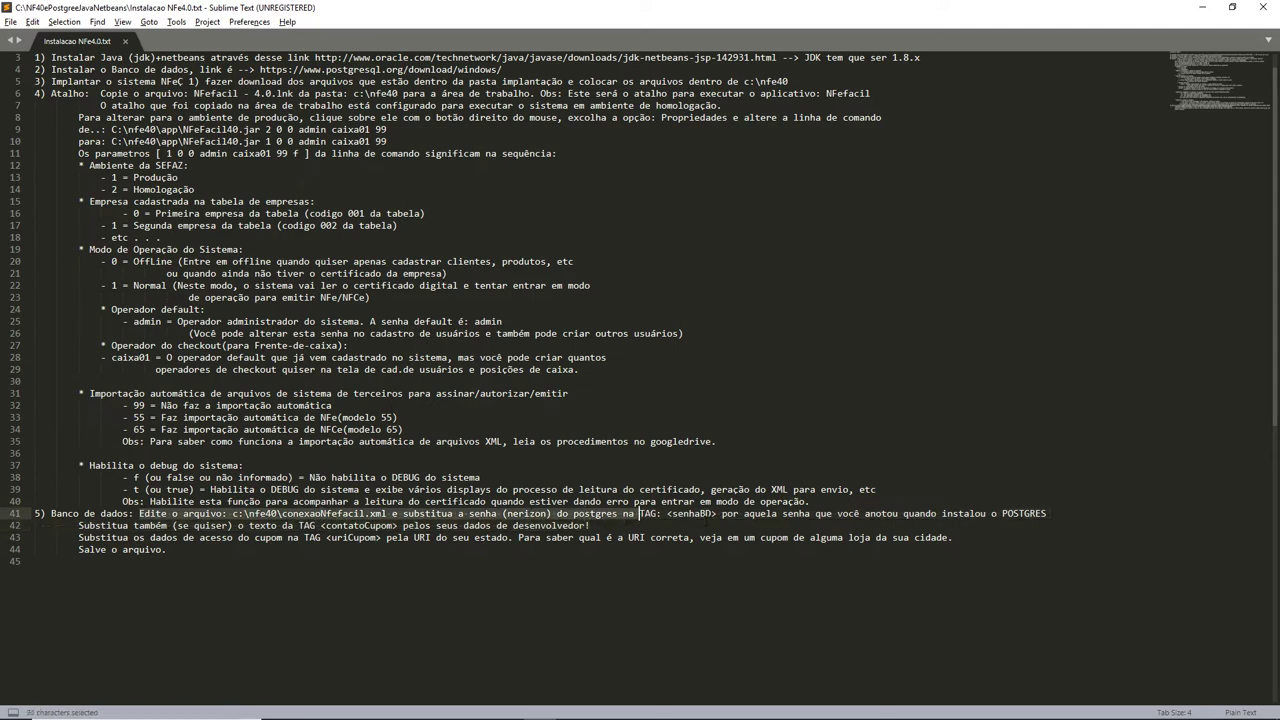
double_click(697, 514)
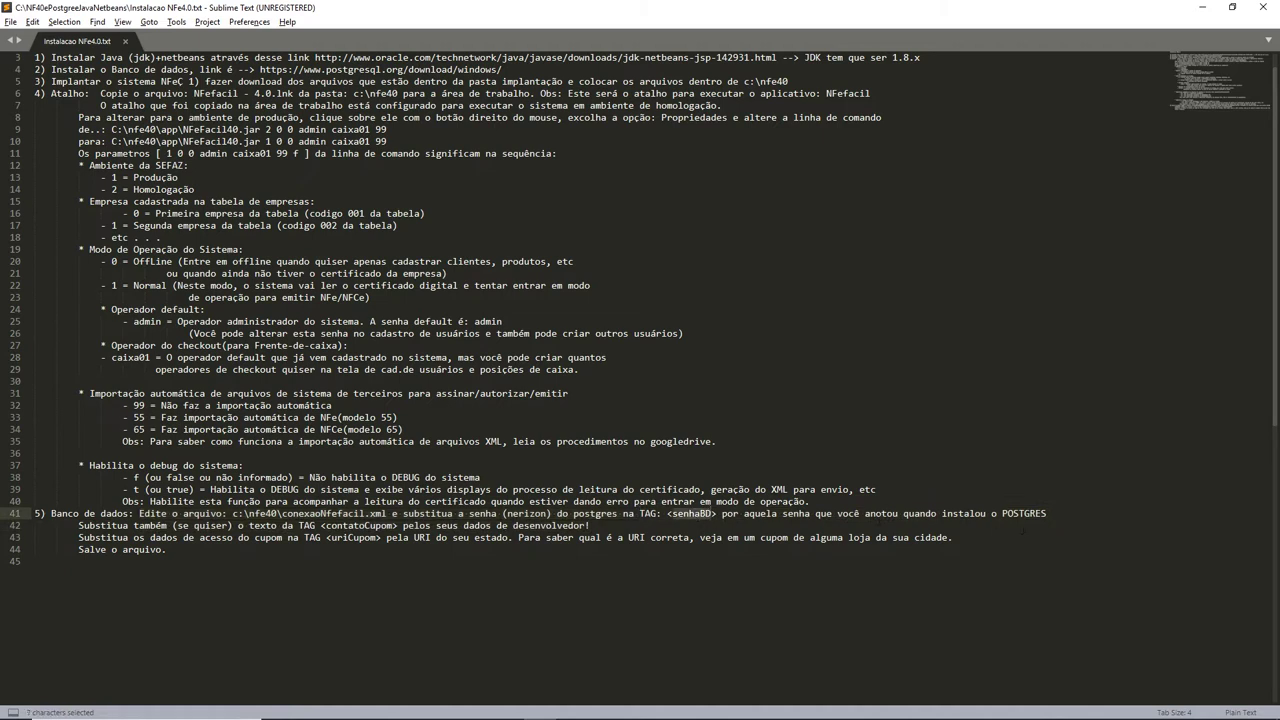
left_click(1055, 503)
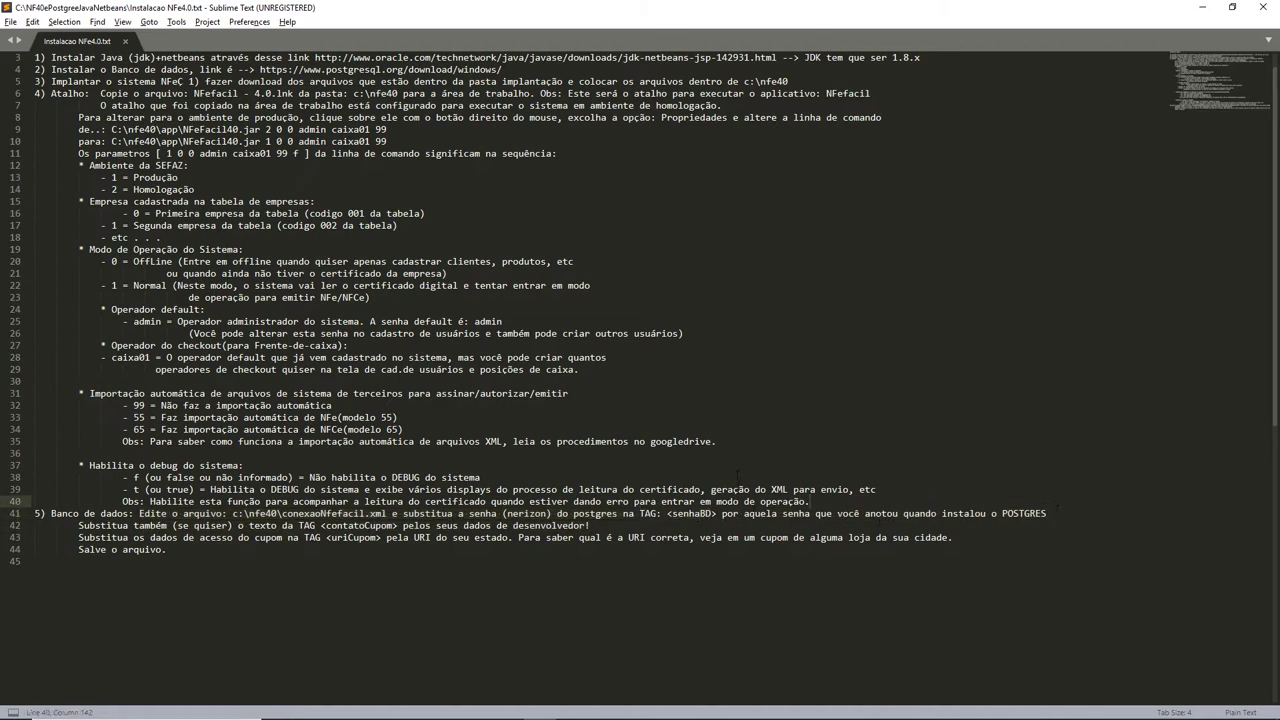
Bring up the C:\nfe40 window, select conexaoNFefacil and place the window over the notes.
key("alt+Tab")
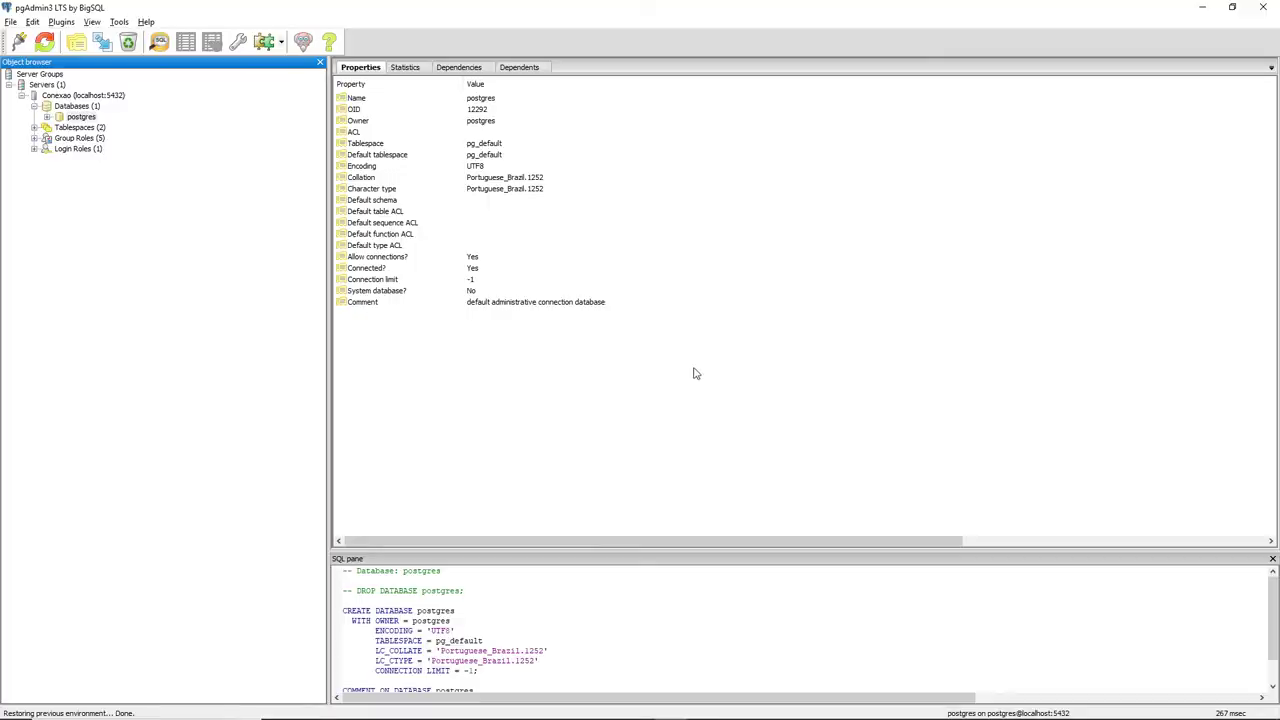
key("alt+Tab")
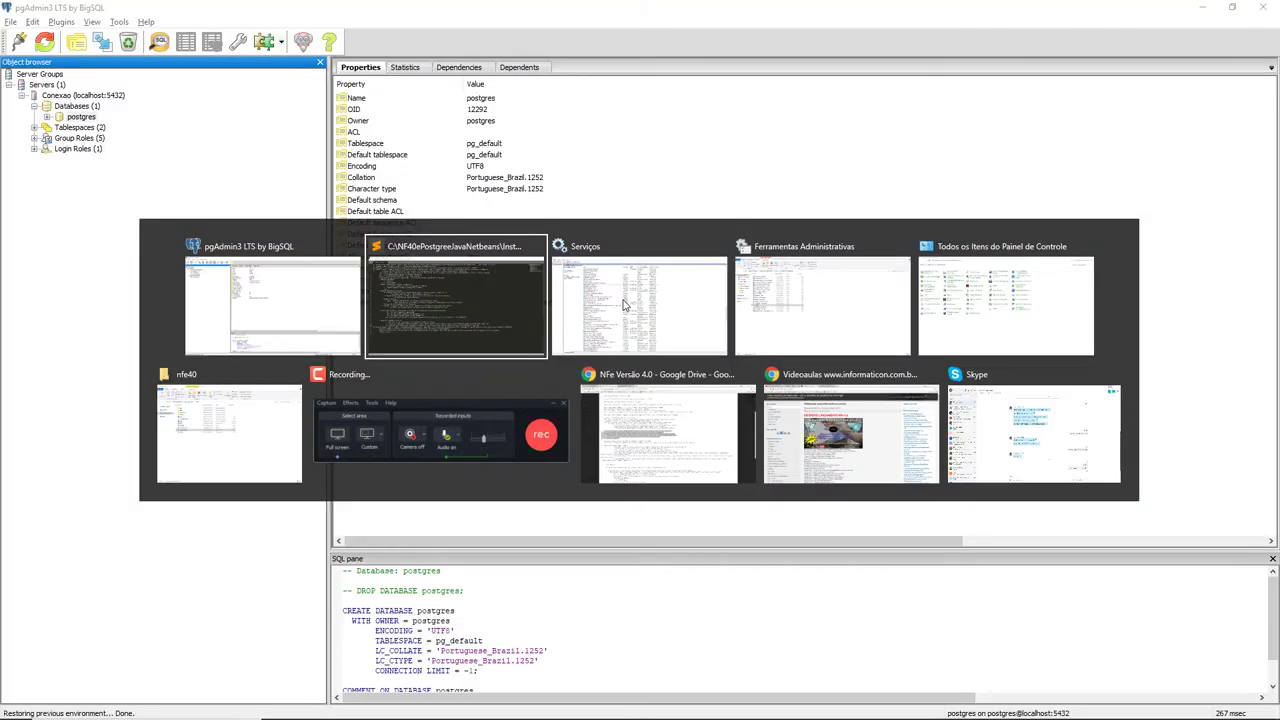
key("alt+Tab")
key("alt+Tab")
key("alt+Tab")
key("alt+Tab")
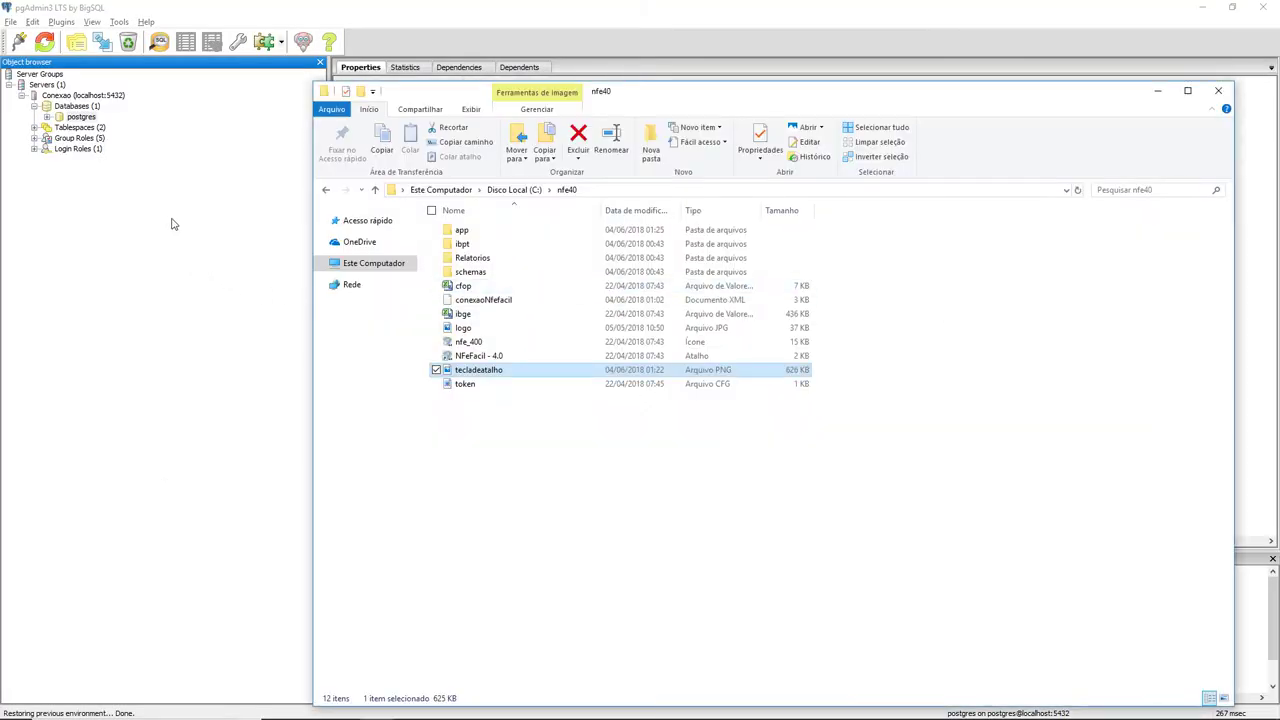
left_click(1094, 474)
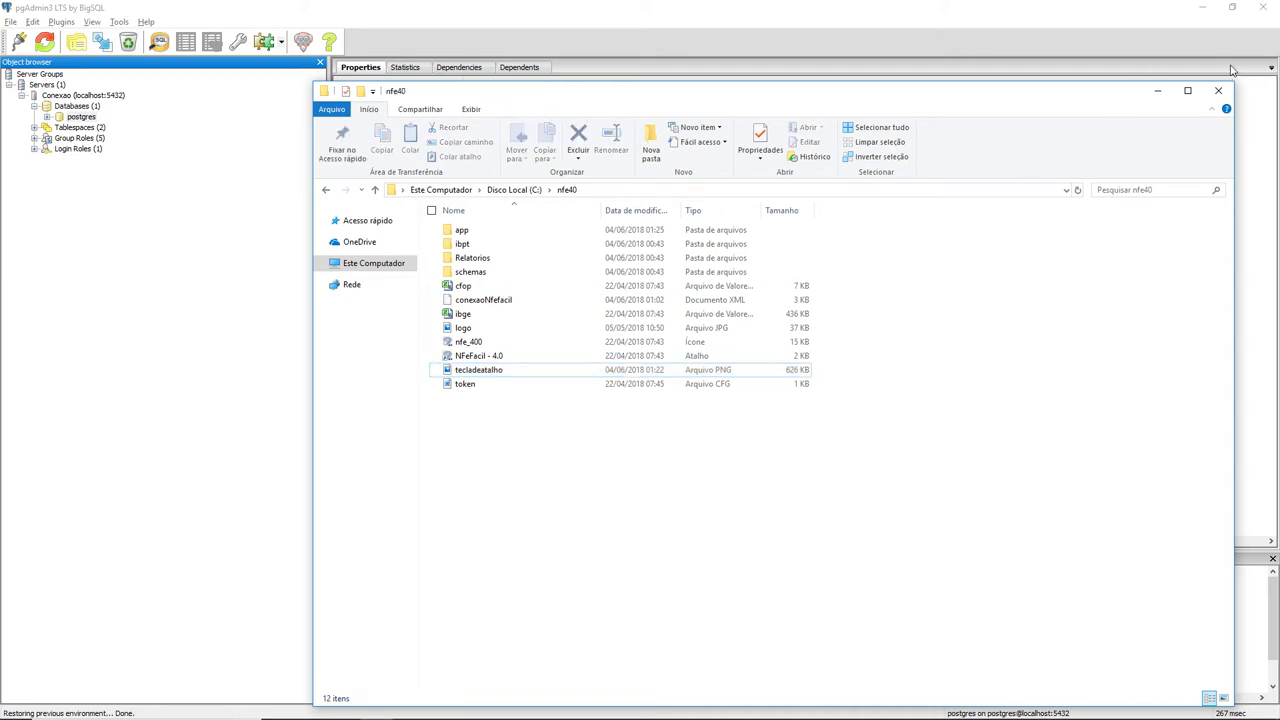
left_click(1187, 91)
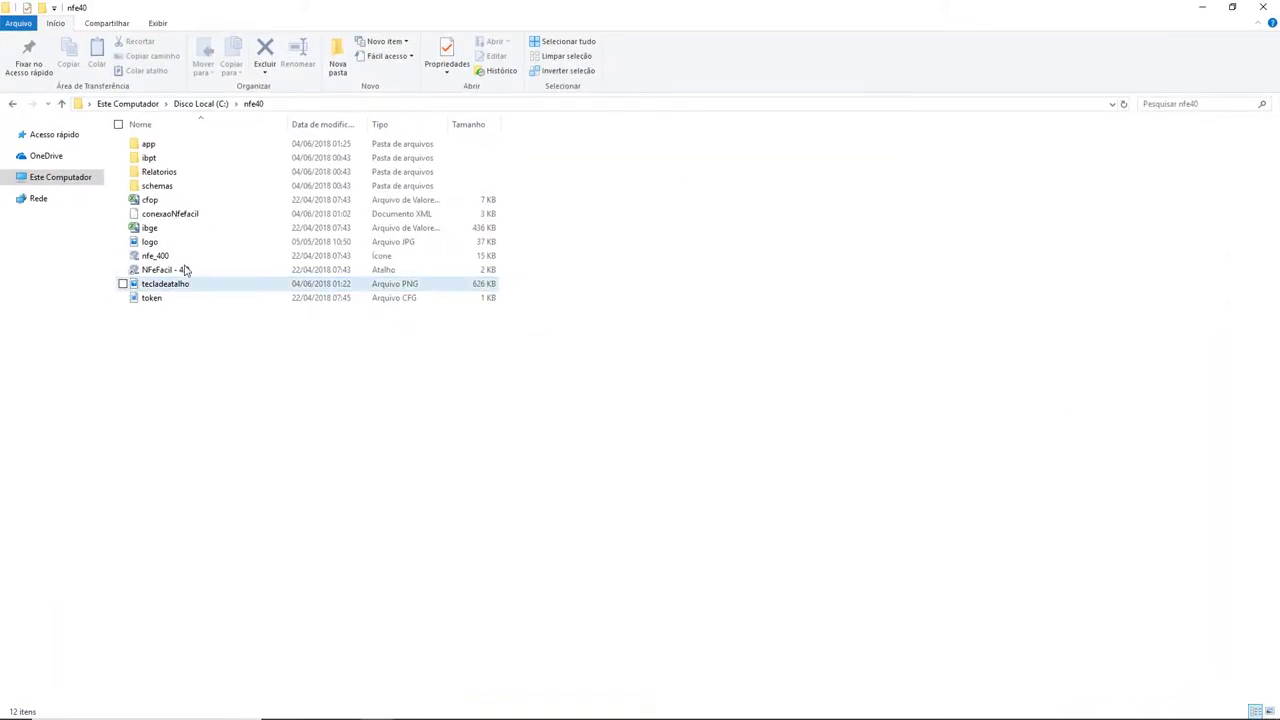
left_click(159, 214)
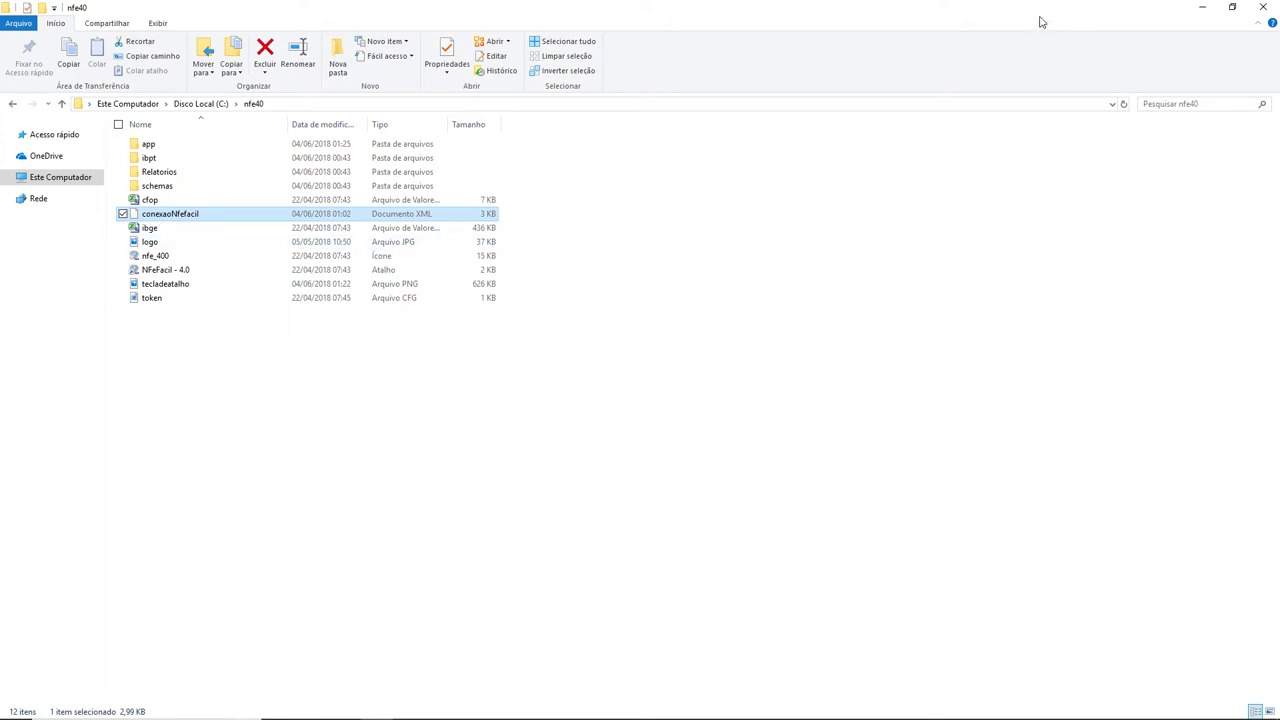
left_click(1232, 7)
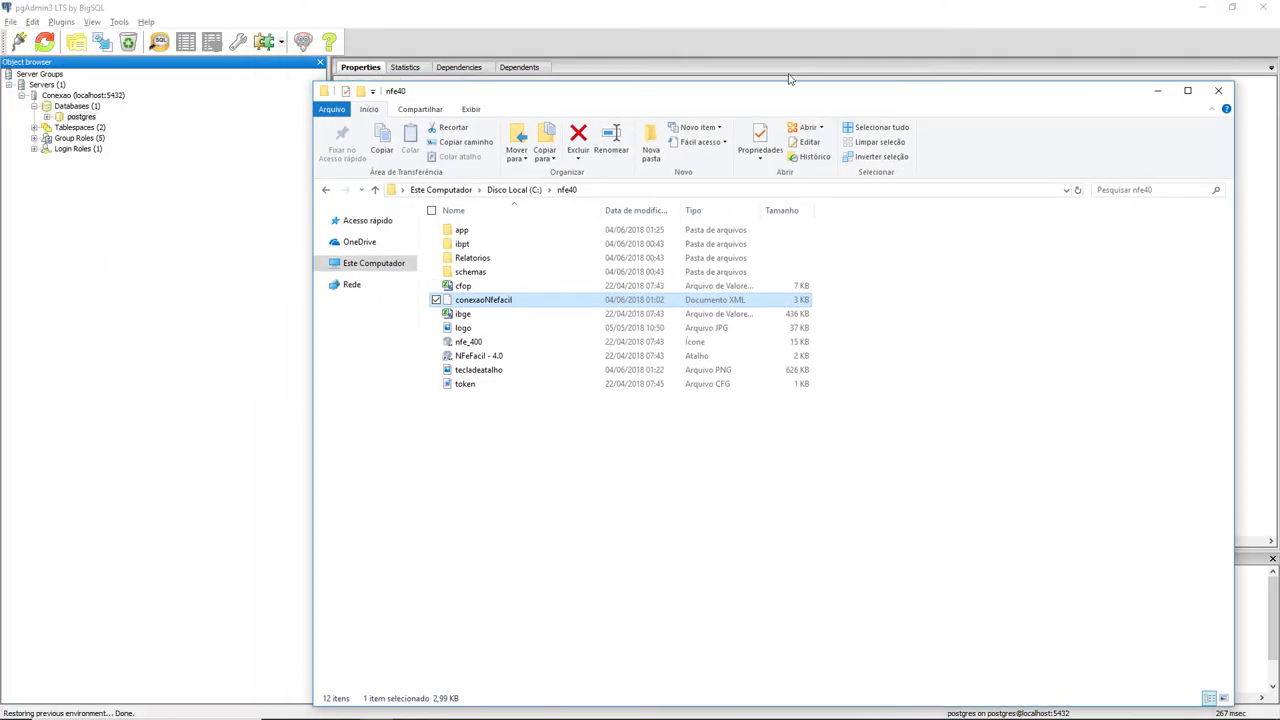
left_click_drag(669, 91, 508, 188)
key("alt+Tab")
key("alt+Tab")
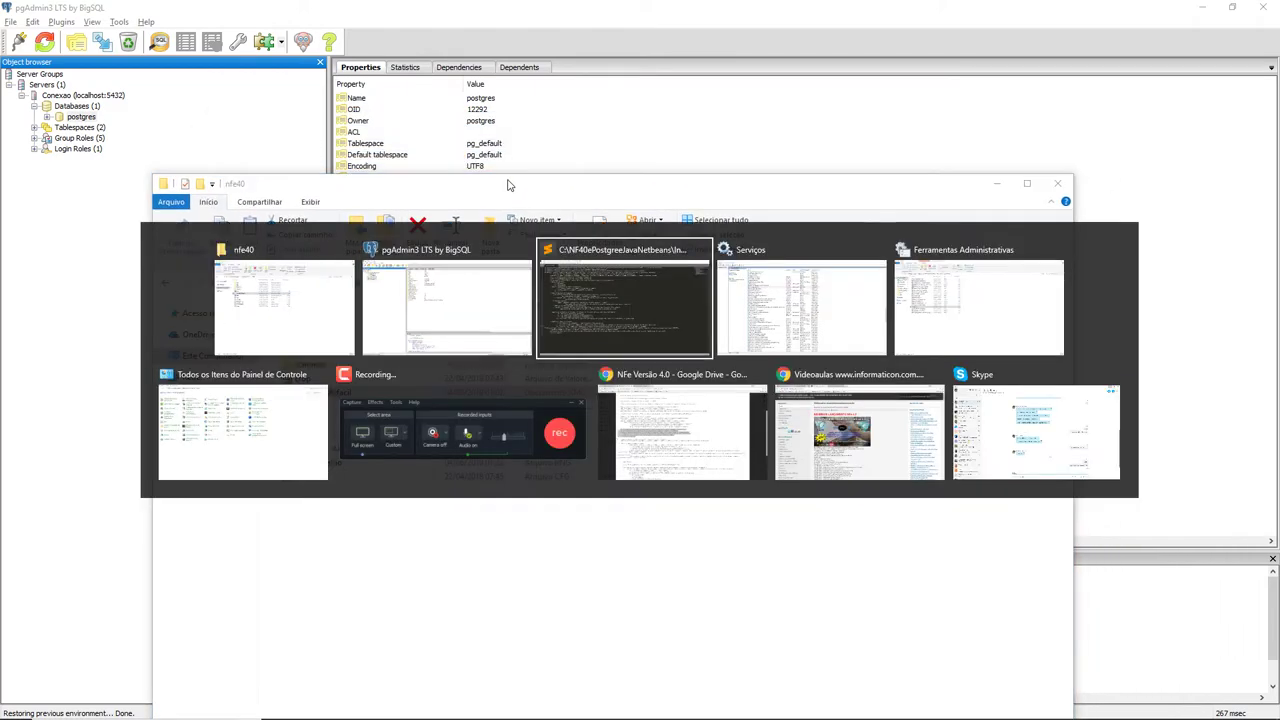
left_click(702, 312)
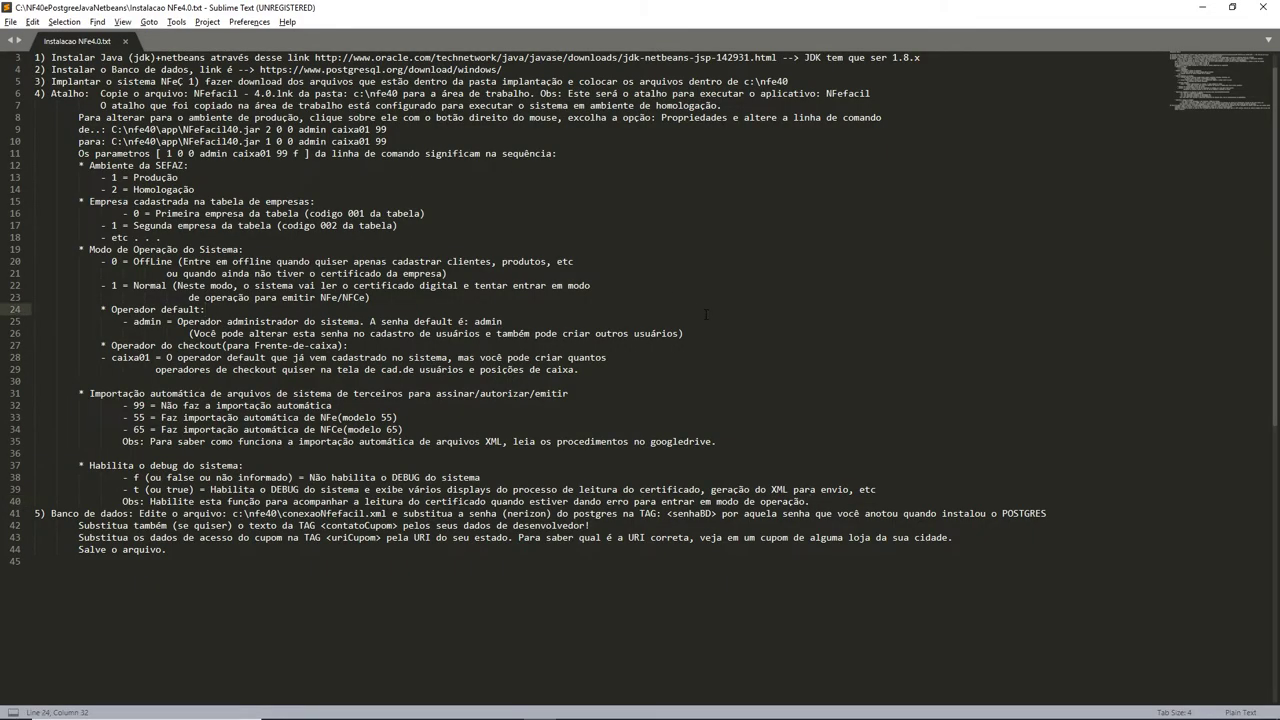
key("alt+Tab")
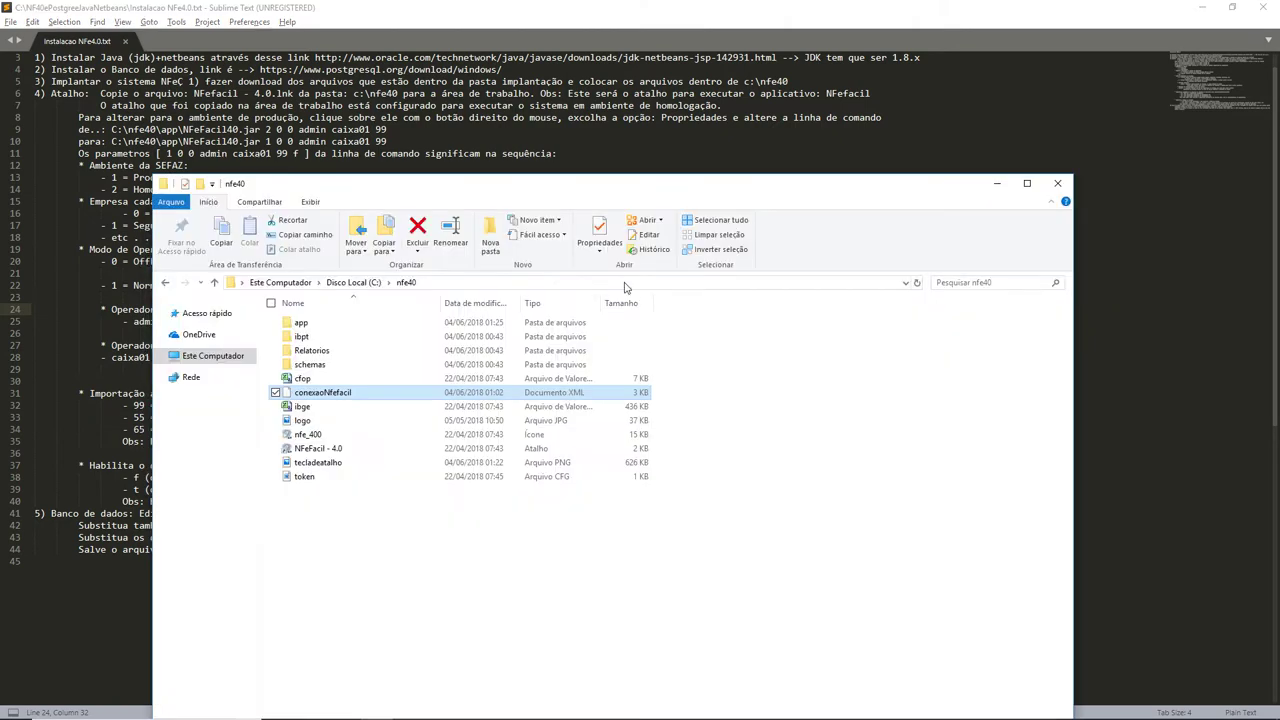
Drag conexaoNFefacil.xml into Sublime Text and review its localhost, Driver and postgres settings.
left_click_drag(320, 397, 710, 151)
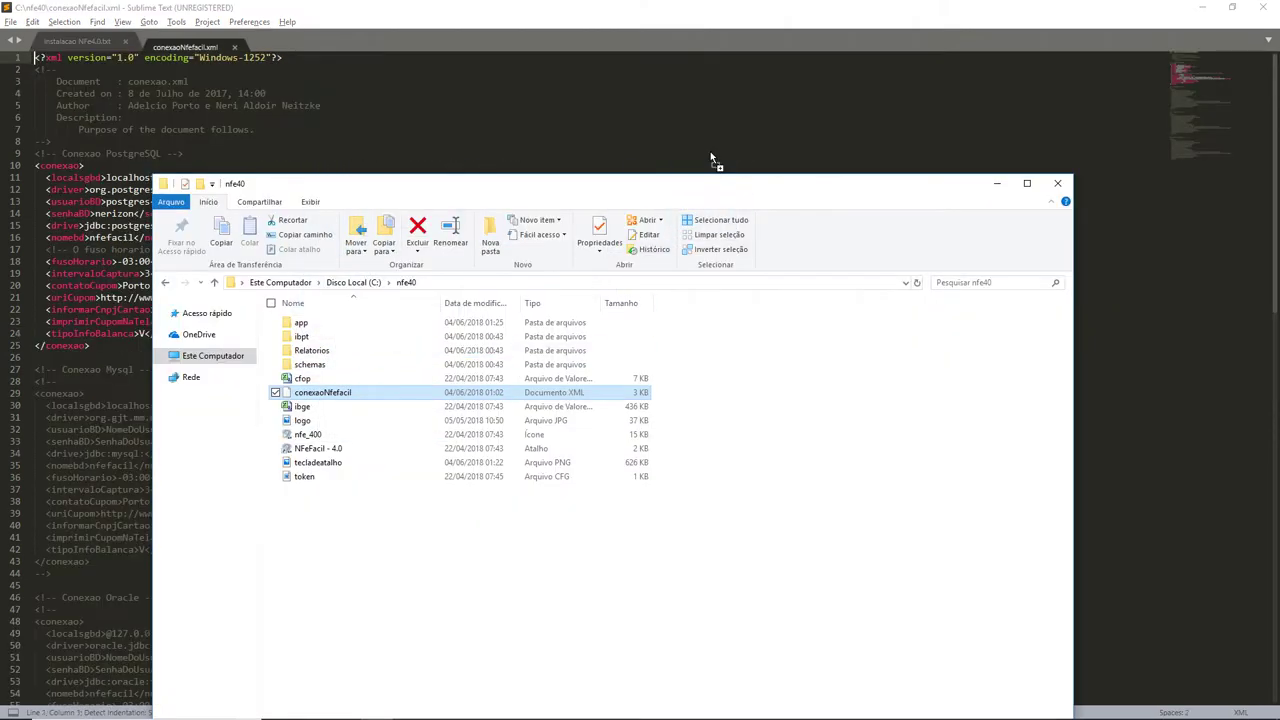
left_click(669, 122)
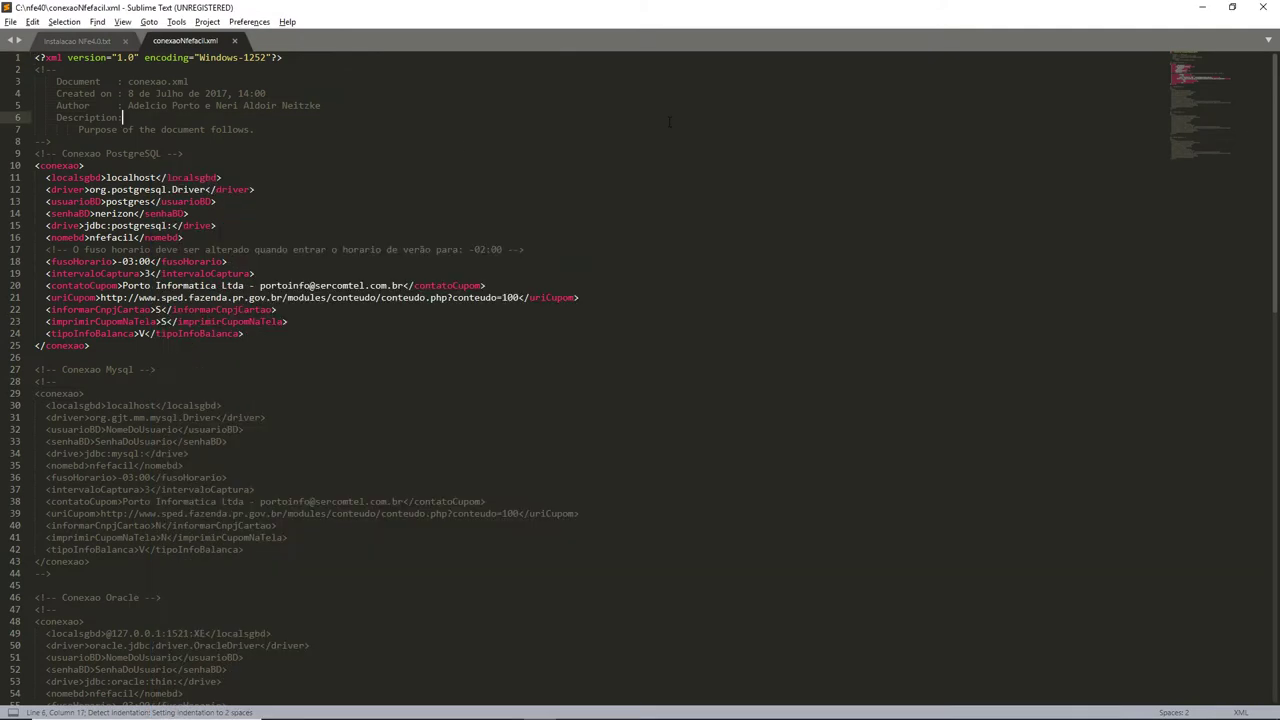
scroll(564, 333, "down", 1)
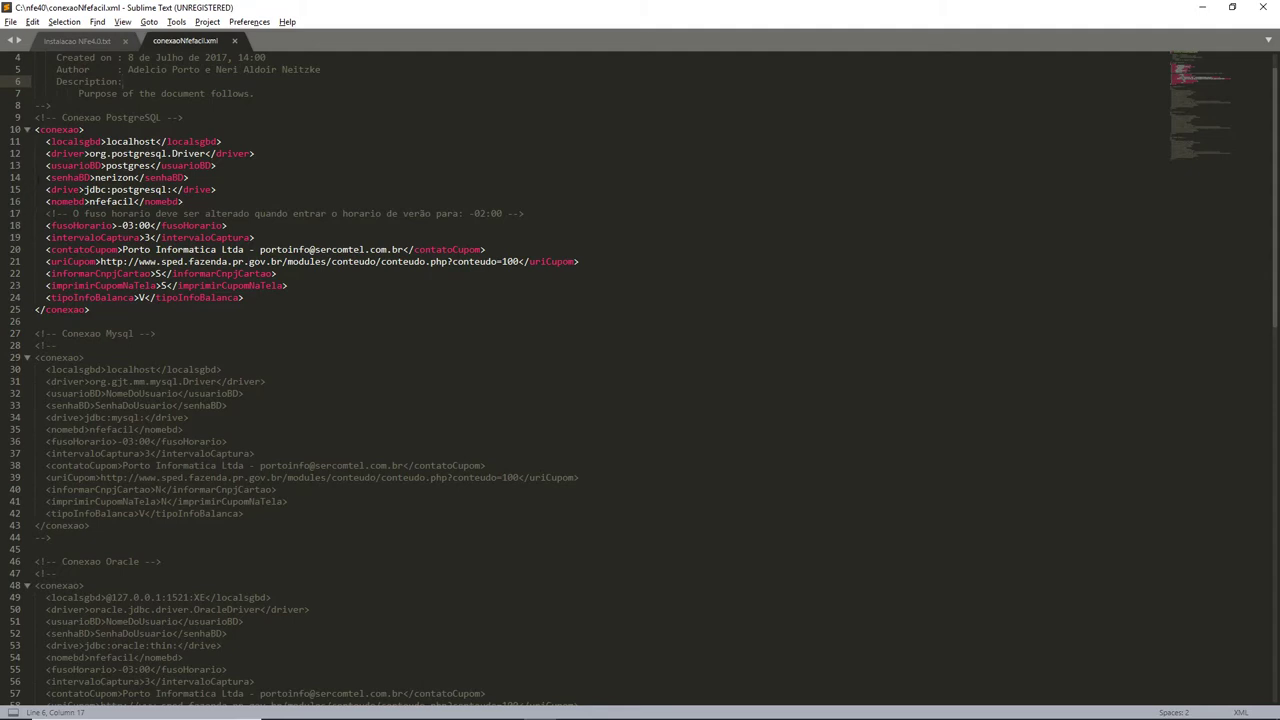
double_click(130, 142)
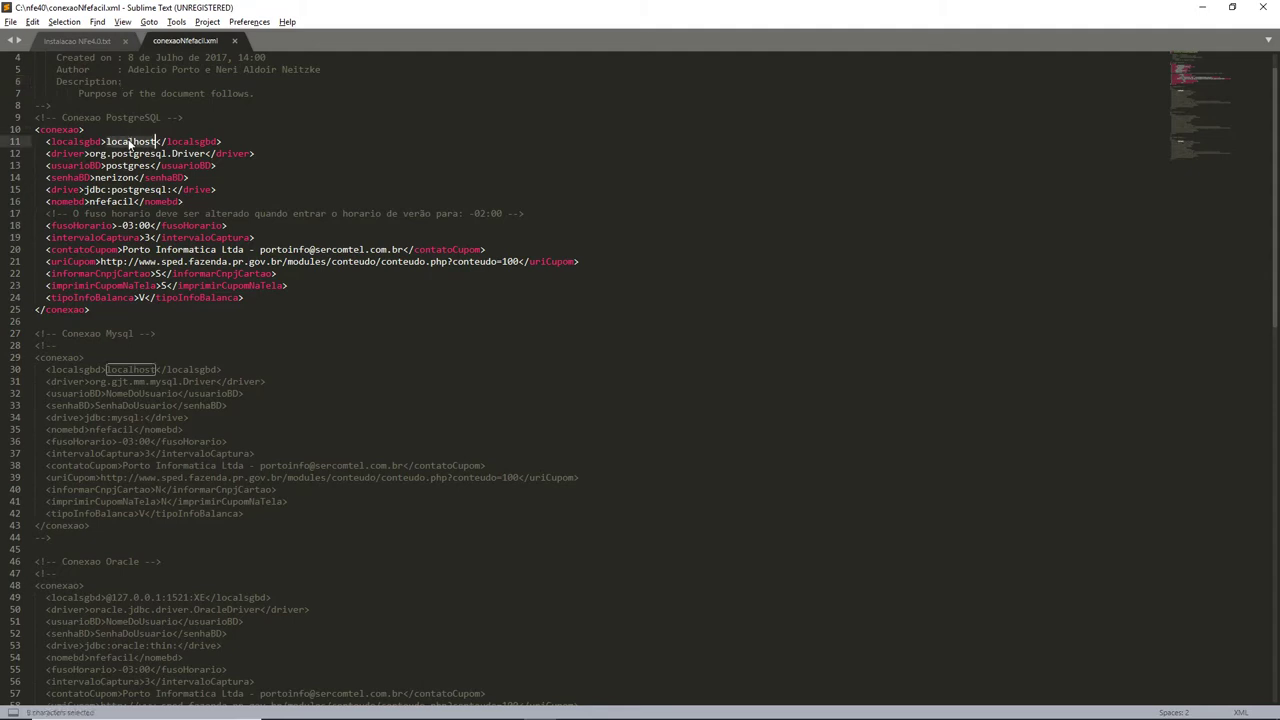
double_click(190, 154)
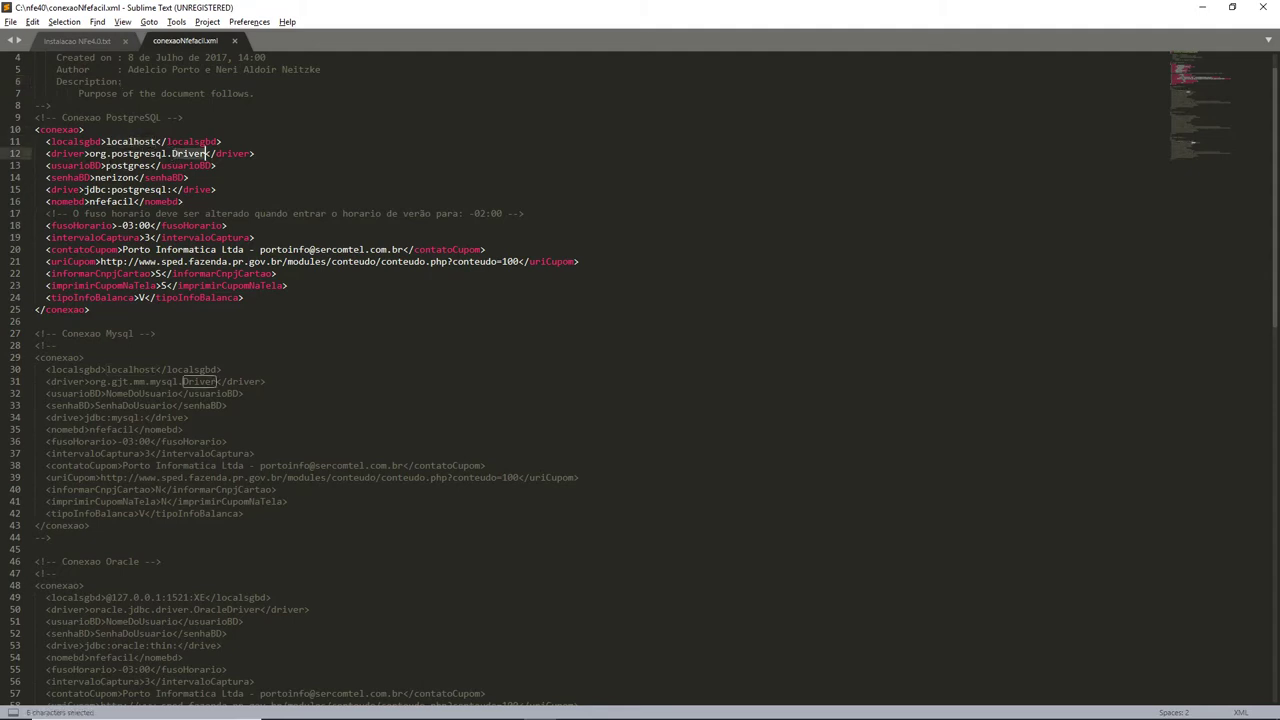
double_click(130, 166)
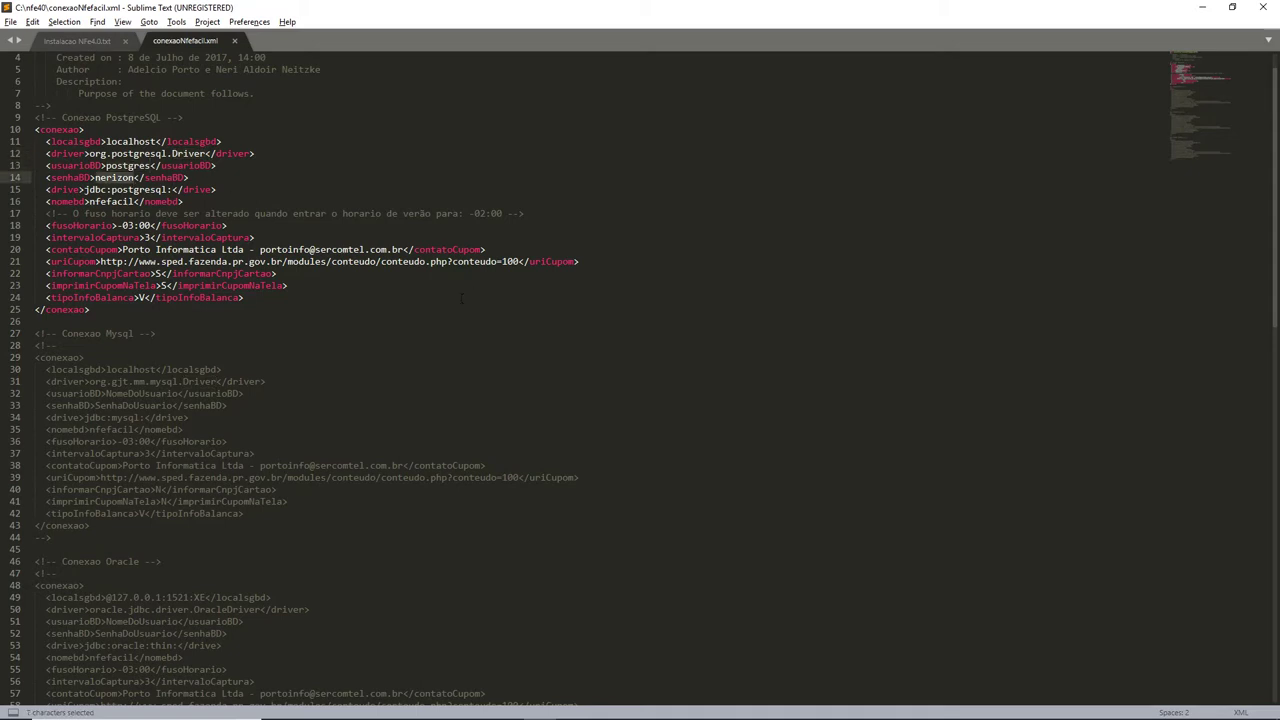
left_click(86, 40)
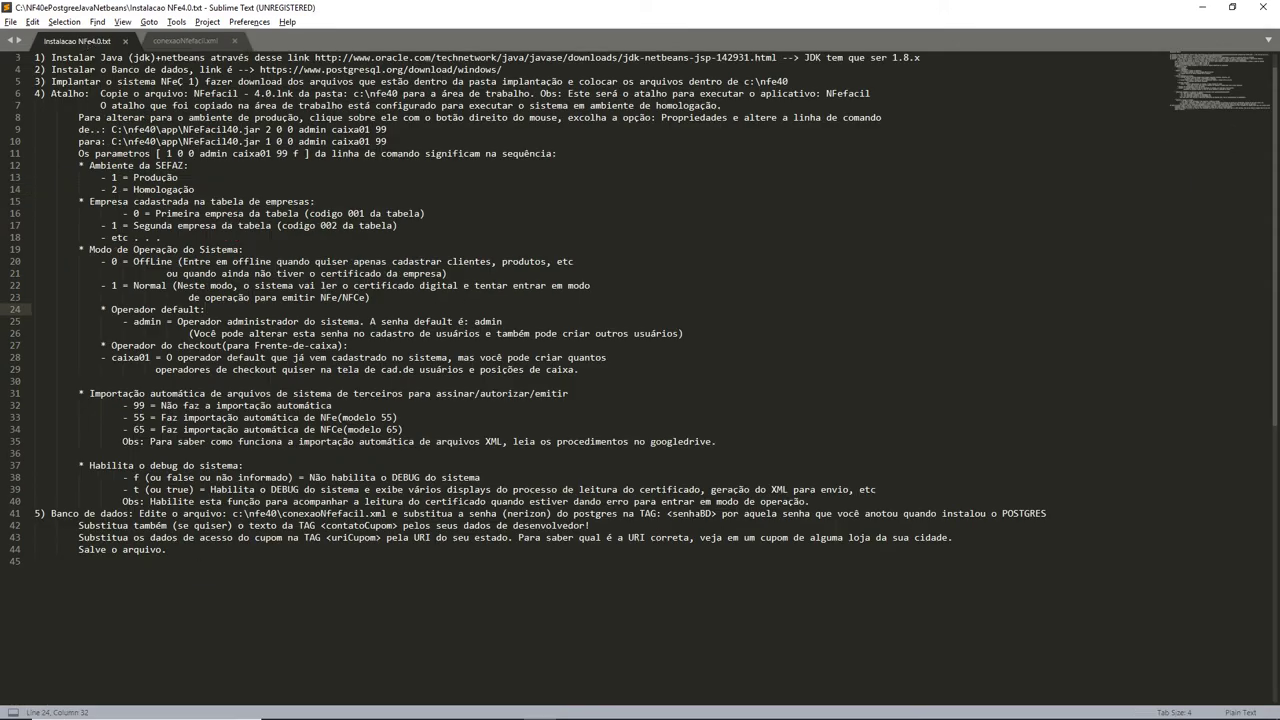
Replace the senhaBD value in conexaoNfefacil.xml with the new database password.
double_click(716, 513)
key("alt+Tab")
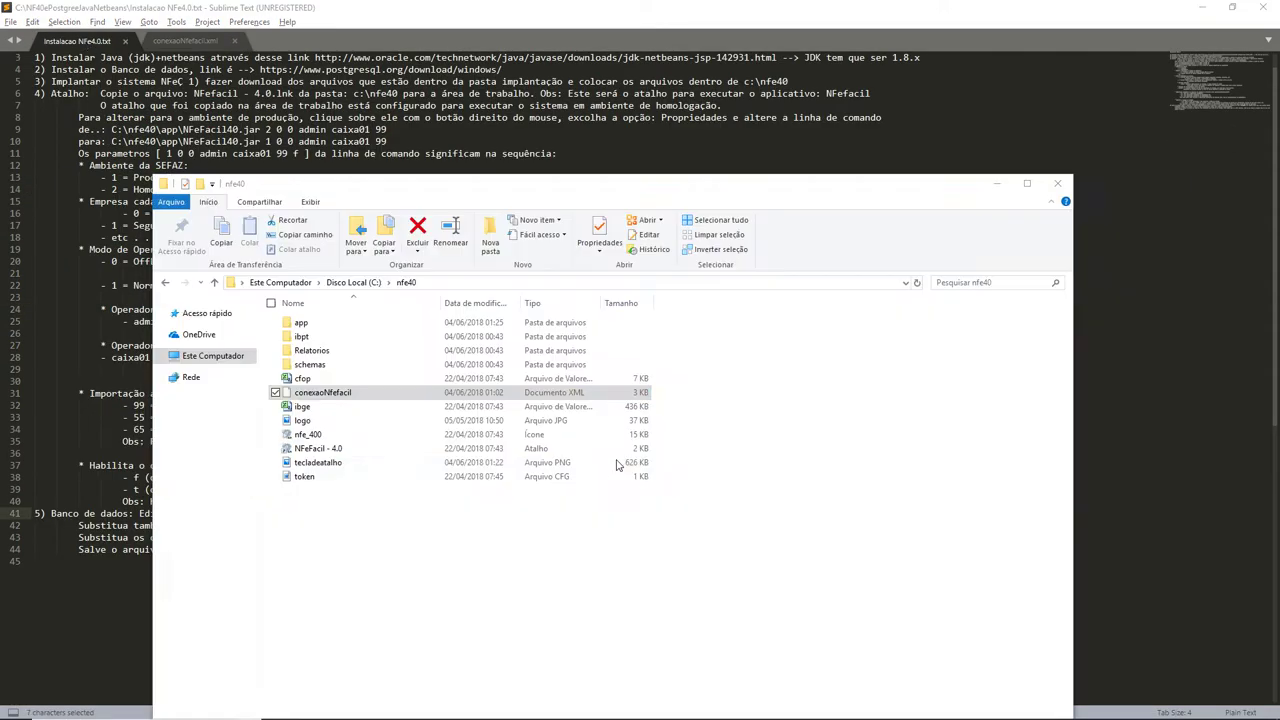
key("alt+Tab")
key("ctrl+Page_Down")
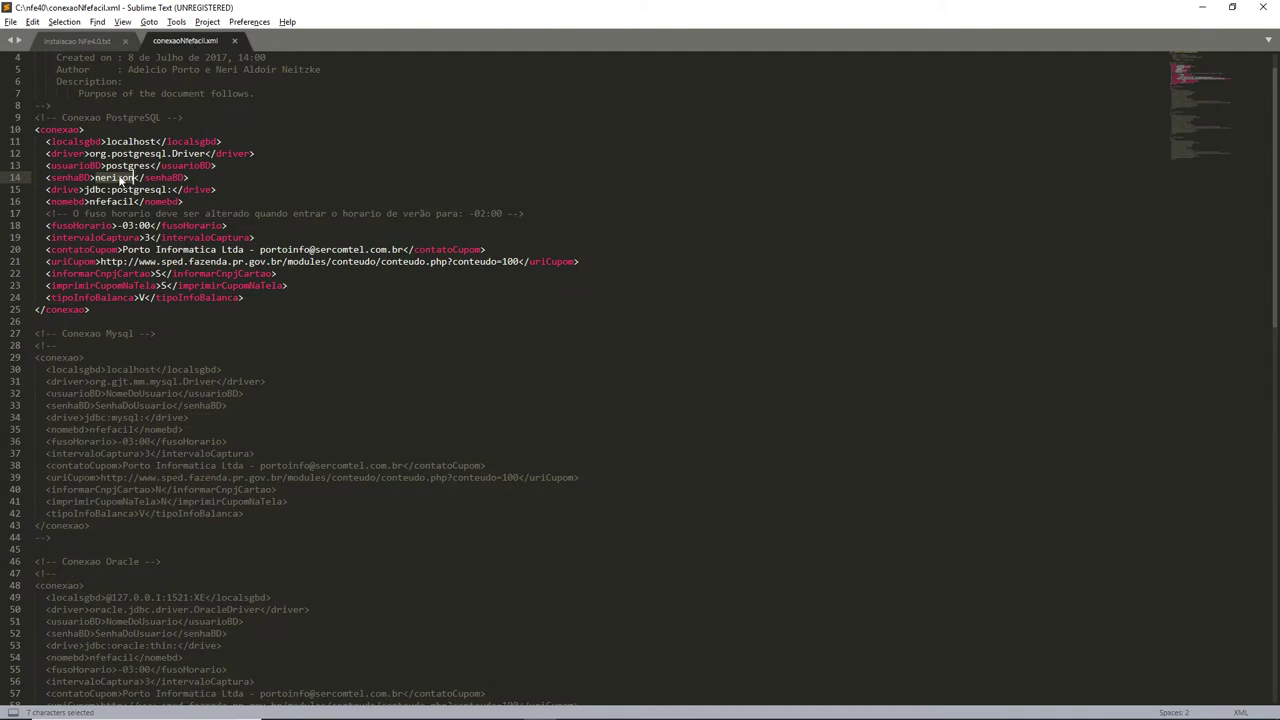
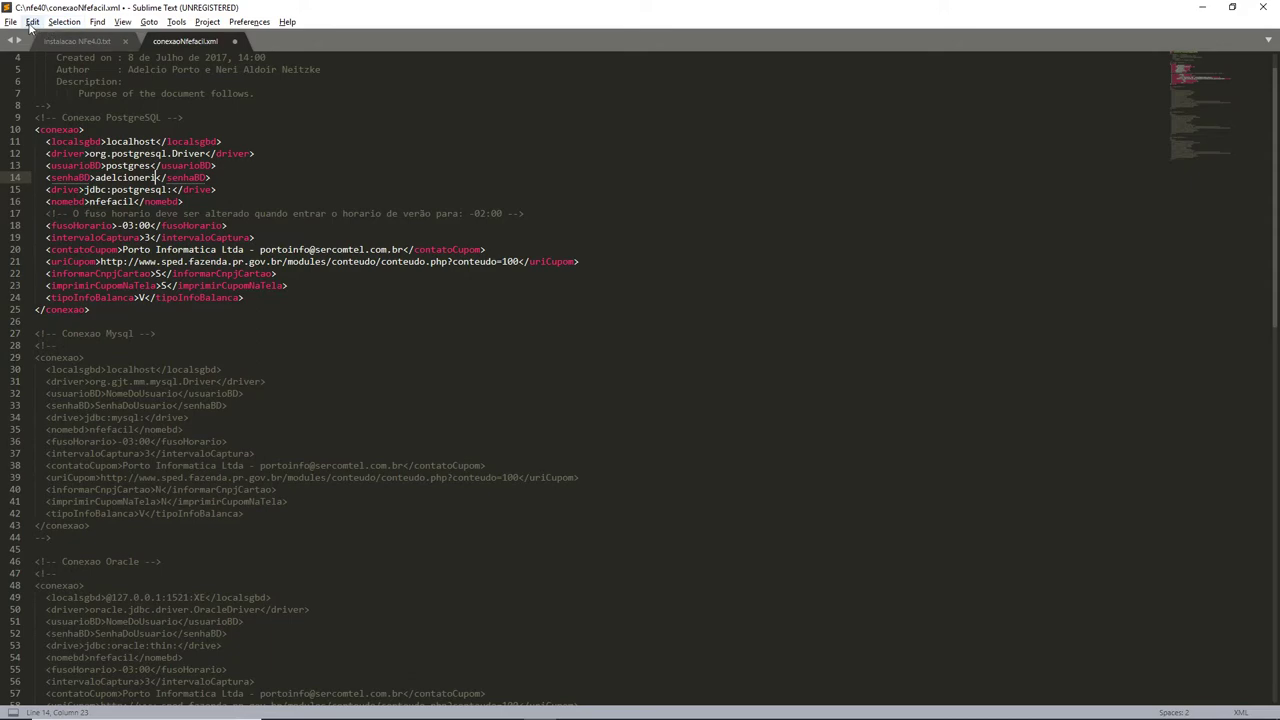
left_click(104, 41)
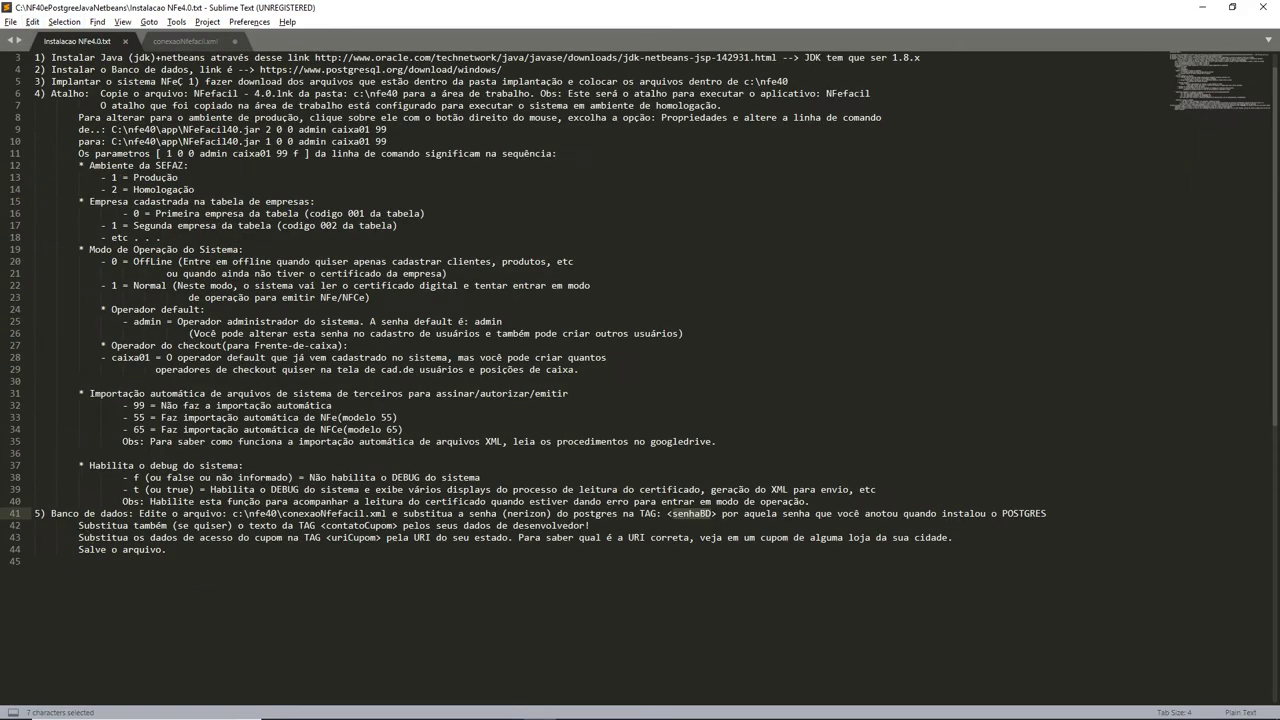
left_click_drag(79, 525, 398, 525)
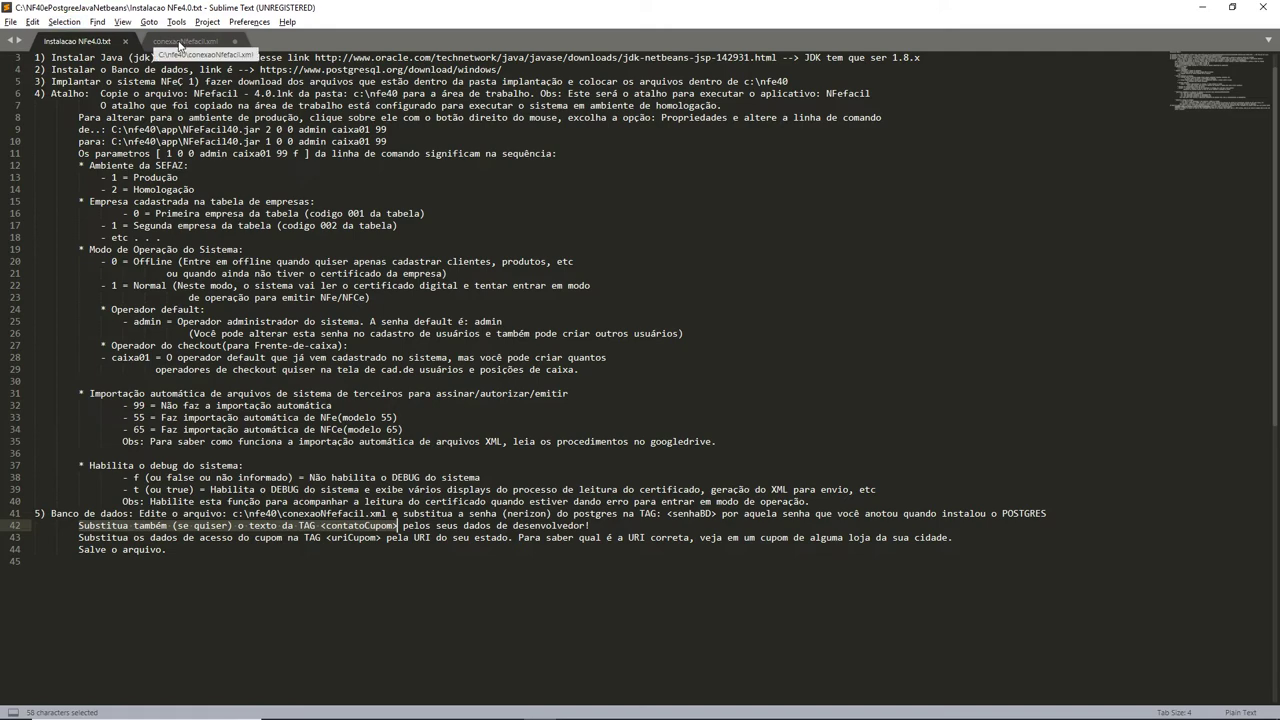
left_click(180, 43)
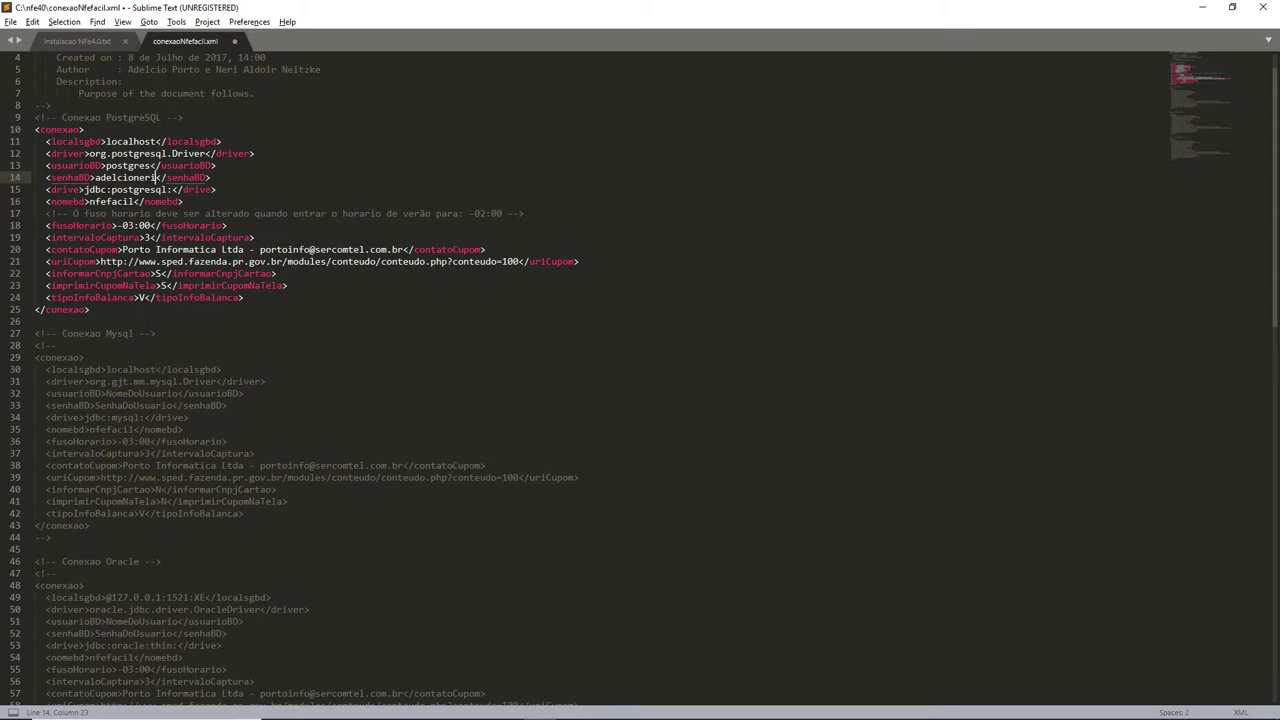
double_click(136, 249)
double_click(187, 249)
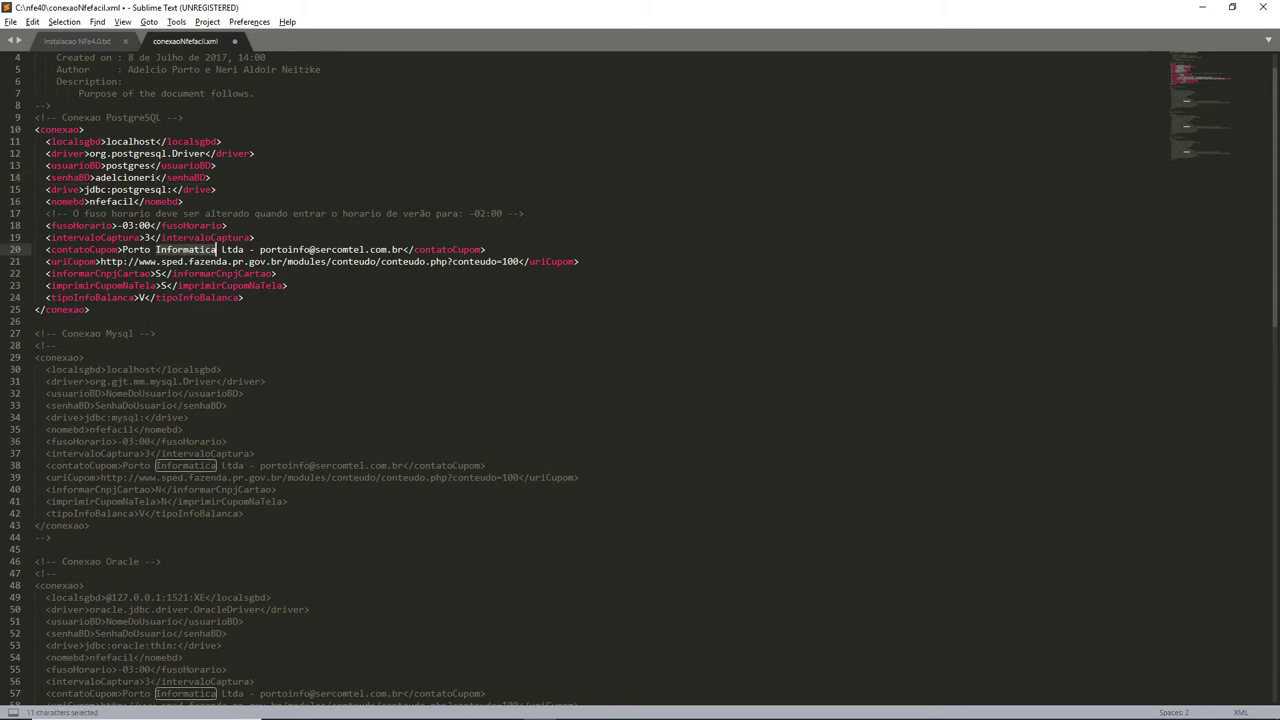
left_click_drag(217, 249, 406, 250)
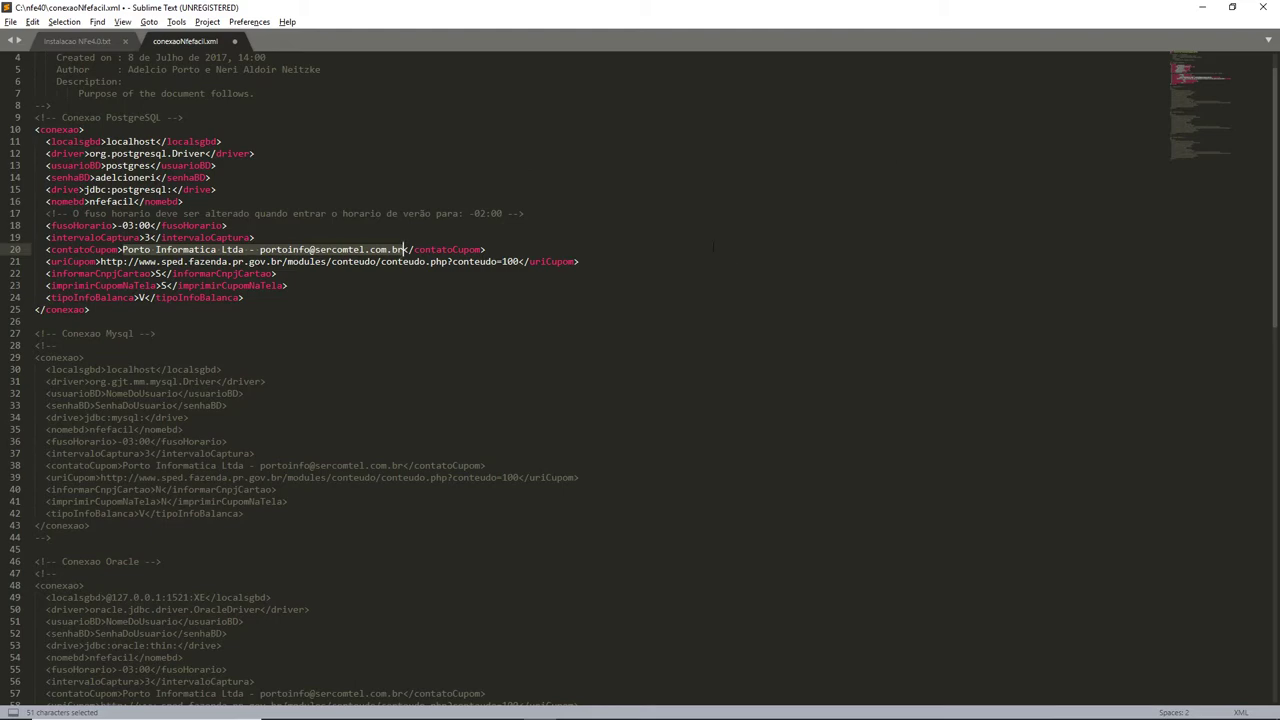
left_click(70, 41)
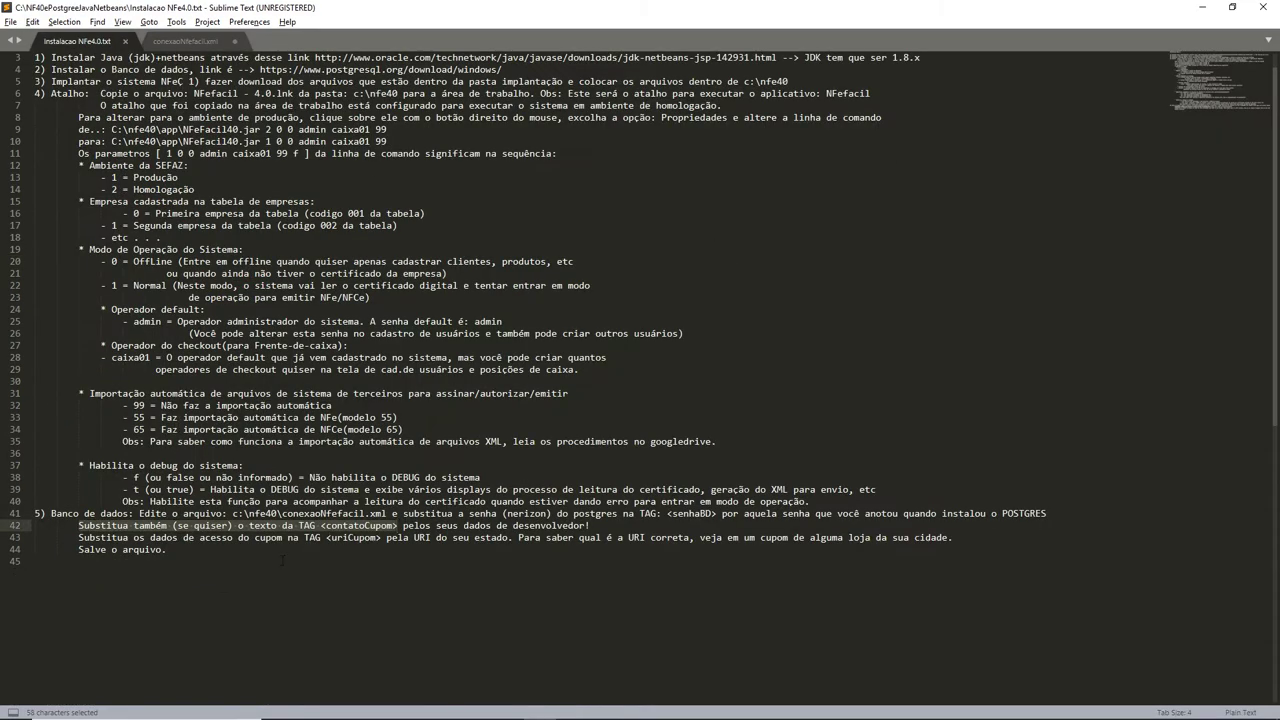
left_click_drag(79, 537, 575, 548)
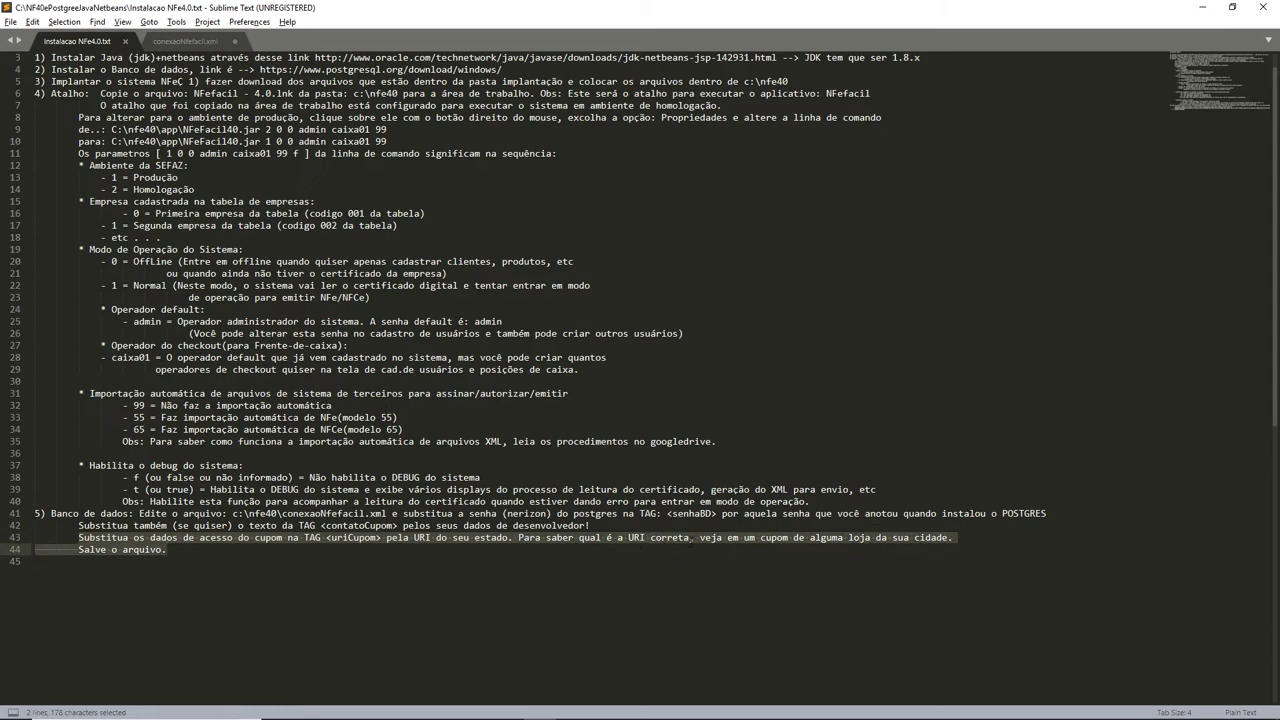
left_click_drag(690, 541, 953, 538)
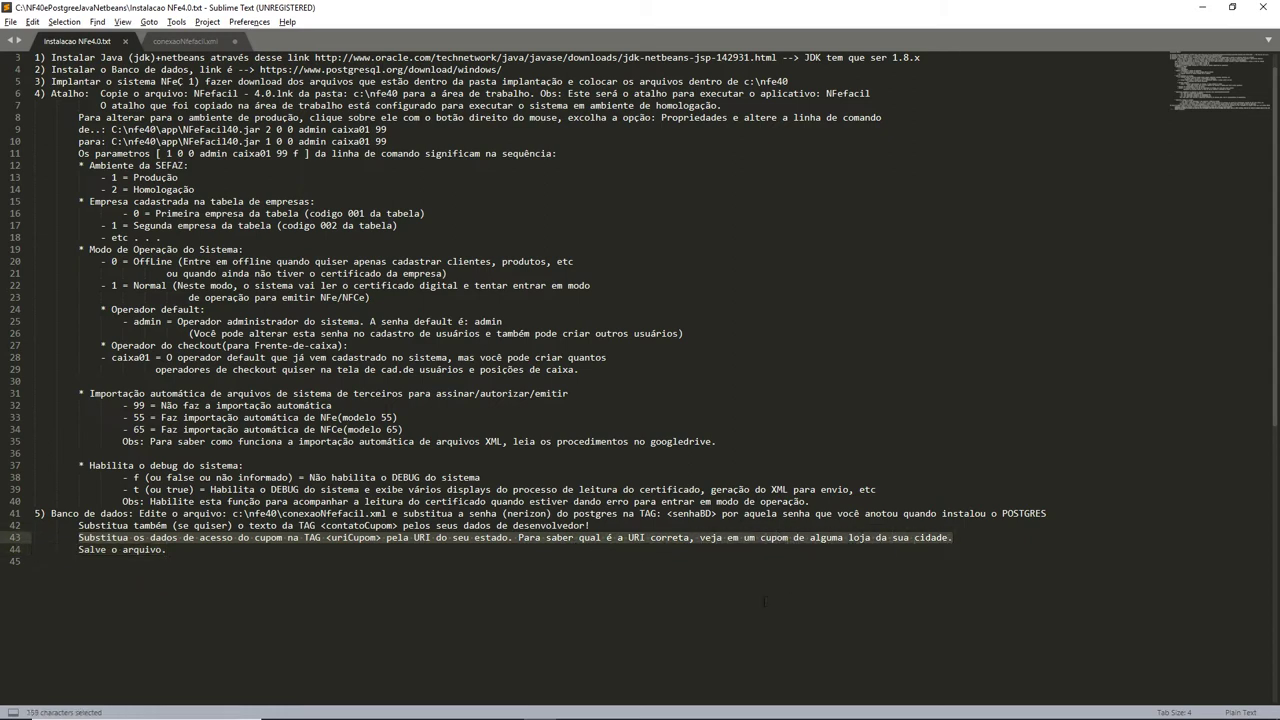
key("ctrl+End")
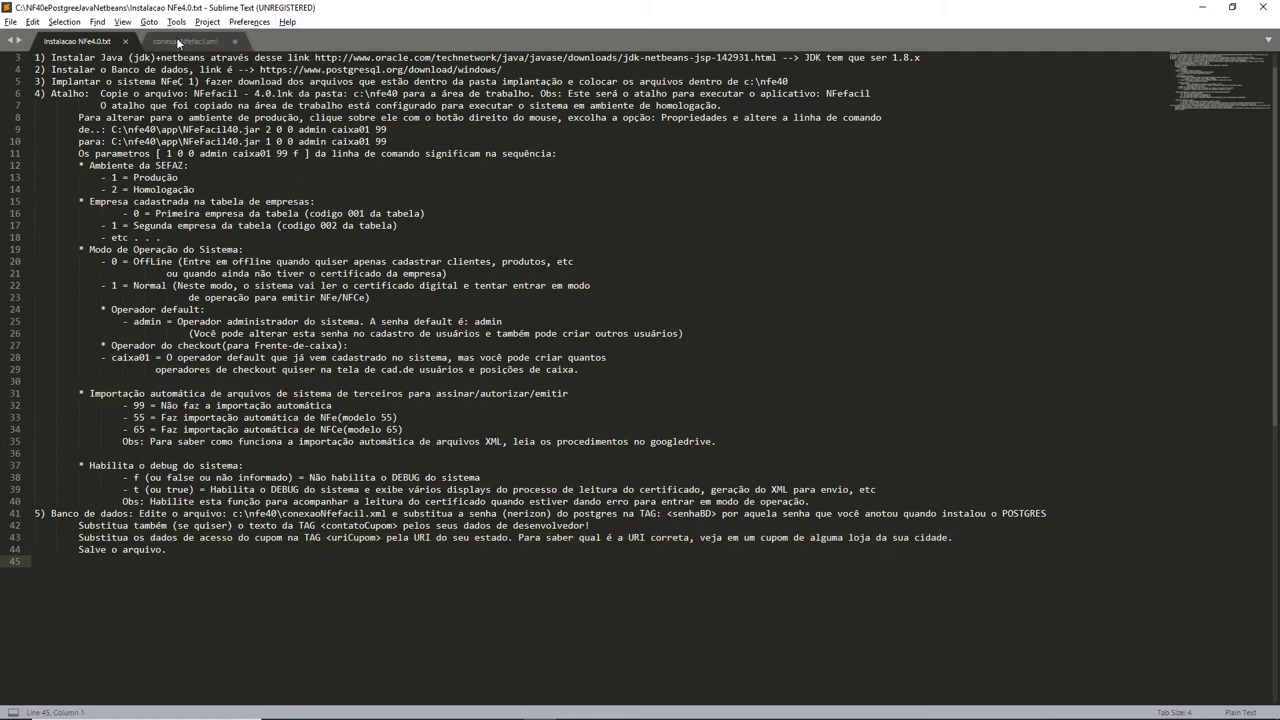
left_click(180, 42)
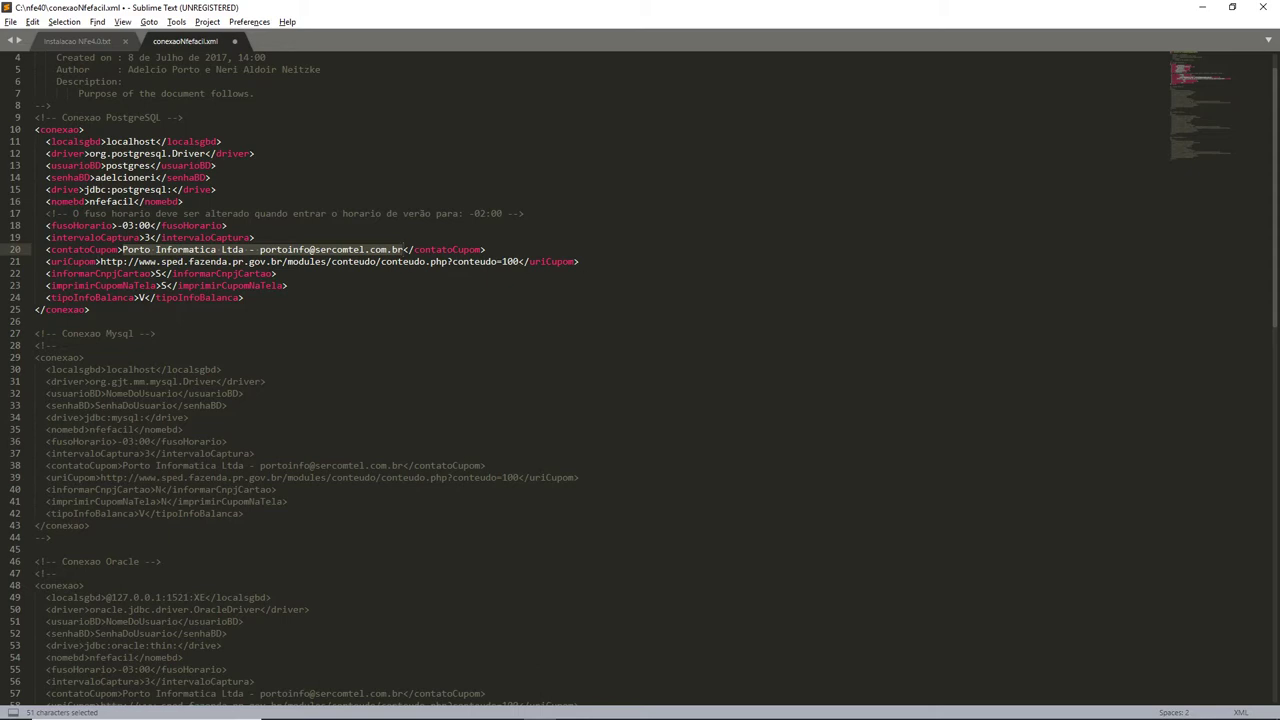
left_click_drag(100, 261, 518, 261)
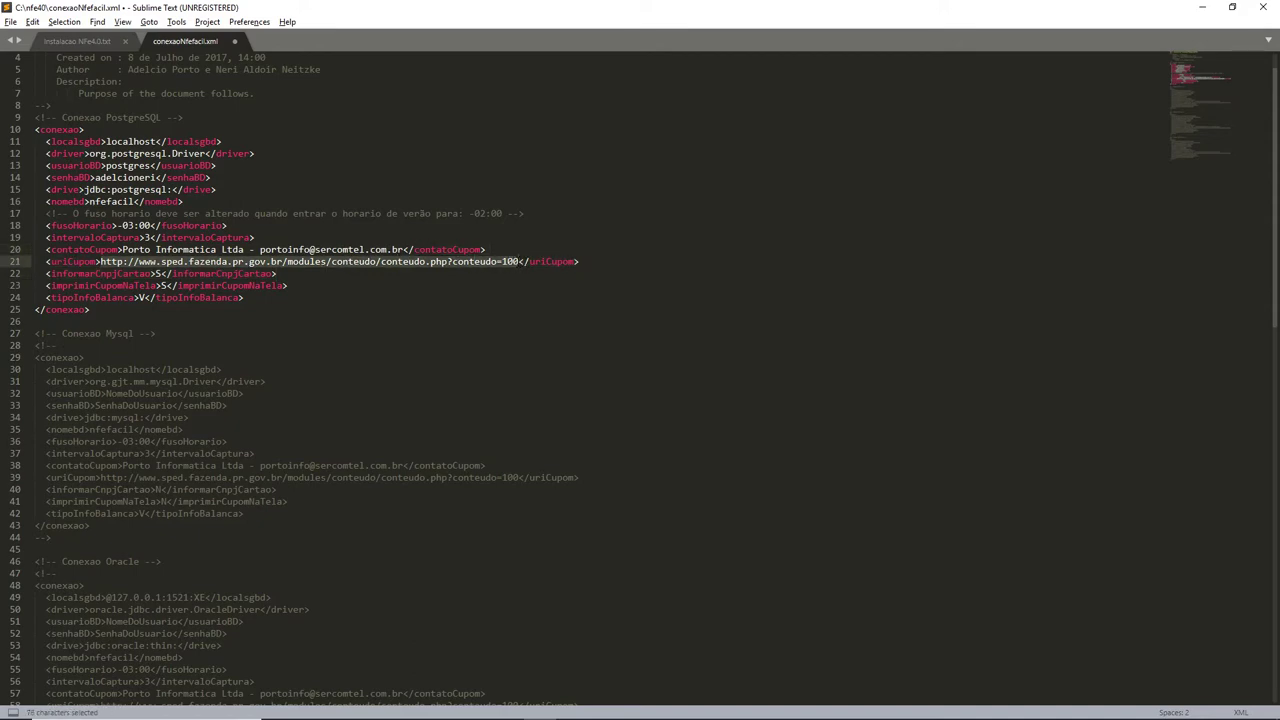
left_click(72, 42)
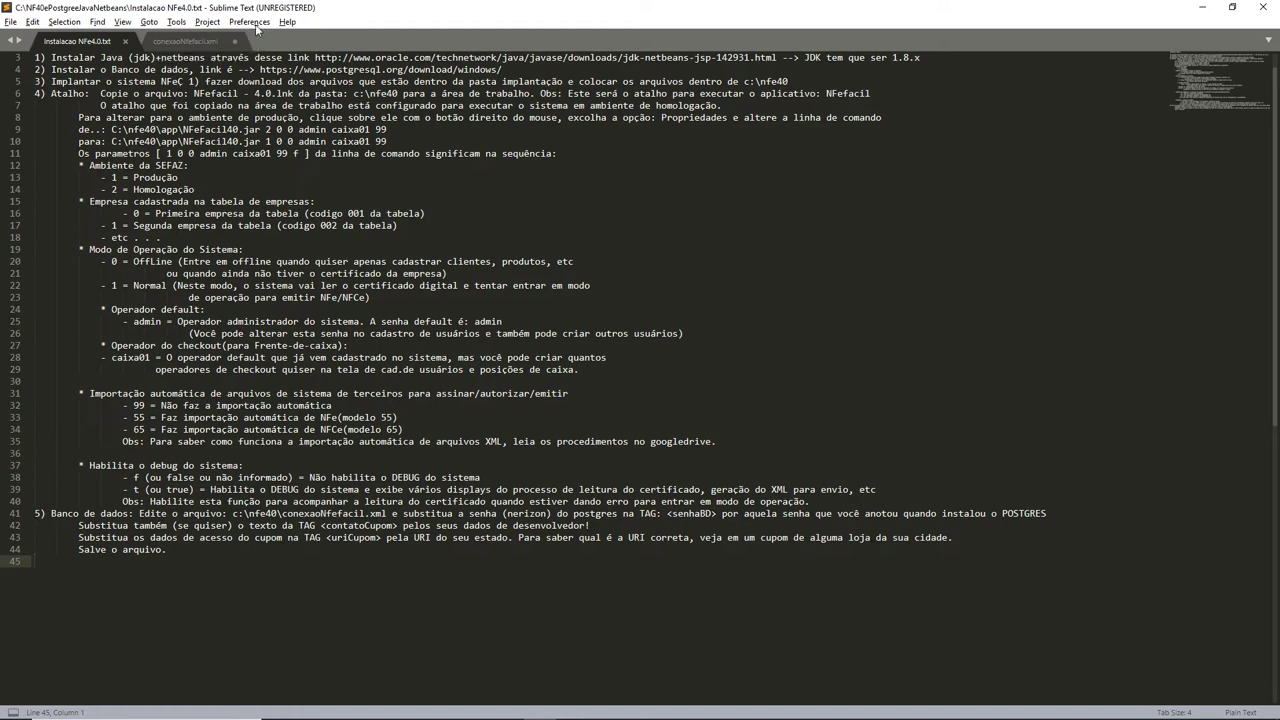
left_click(199, 38)
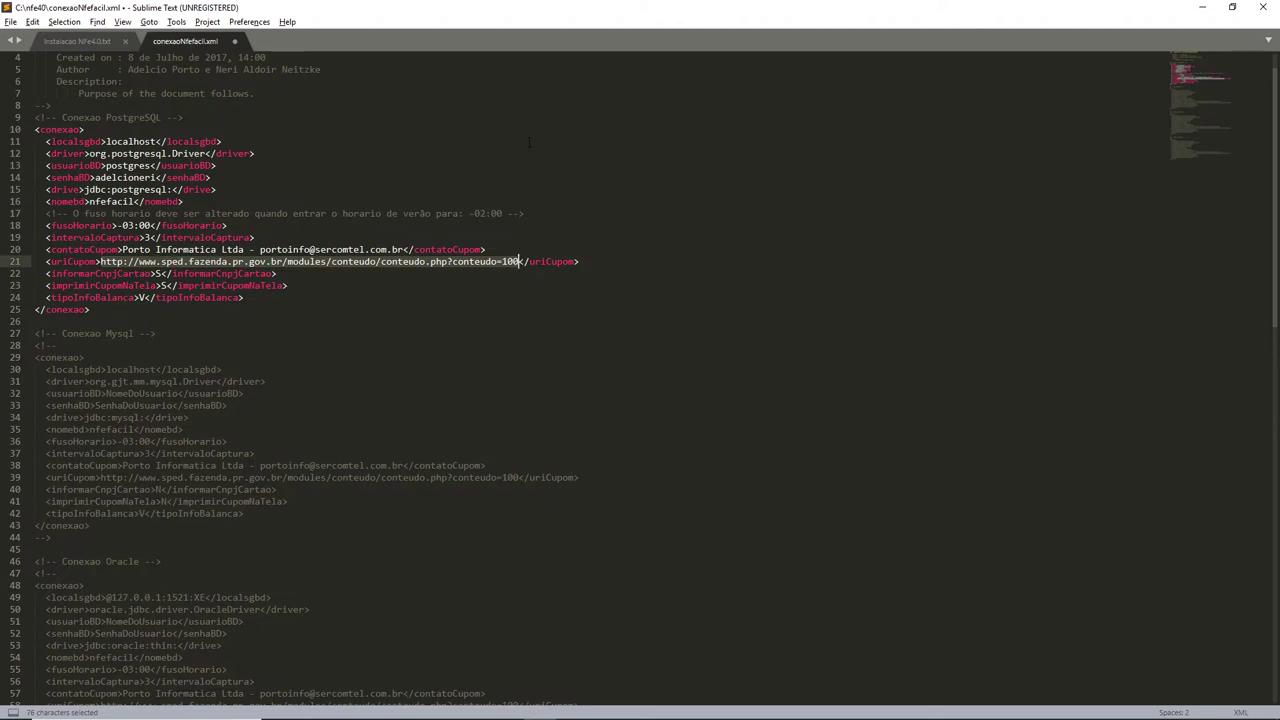
left_click(93, 42)
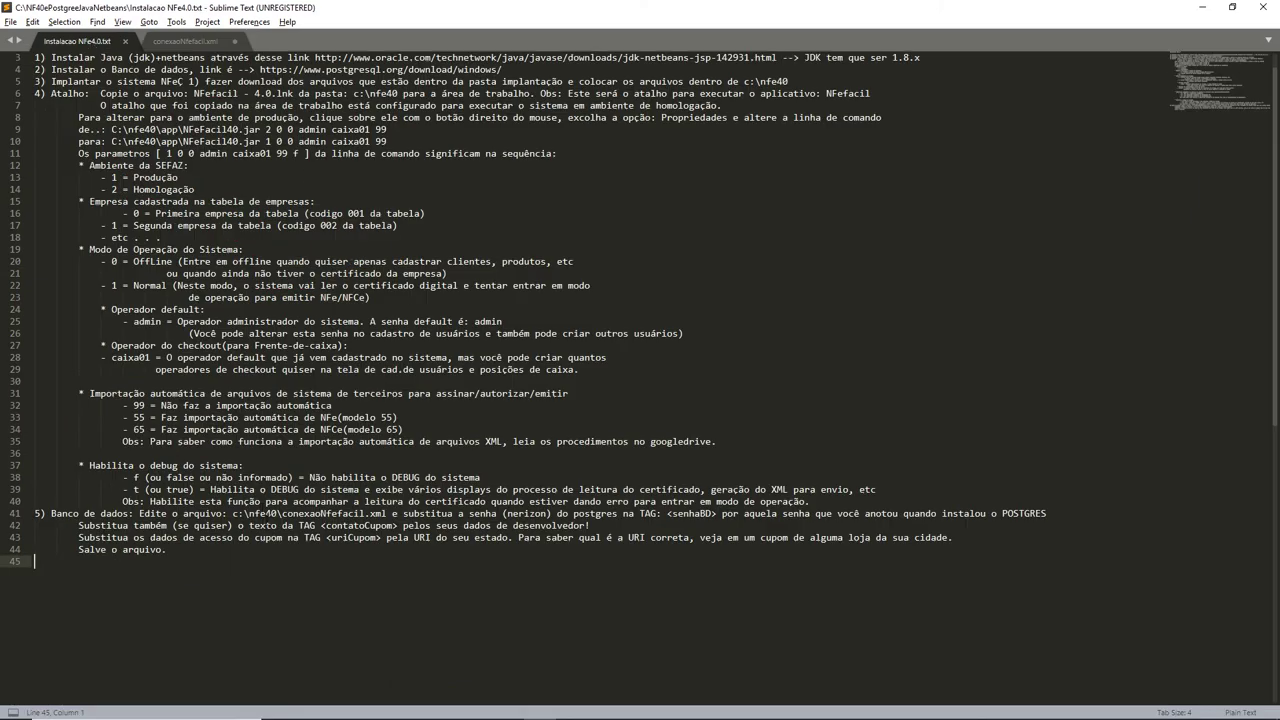
left_click_drag(79, 525, 590, 525)
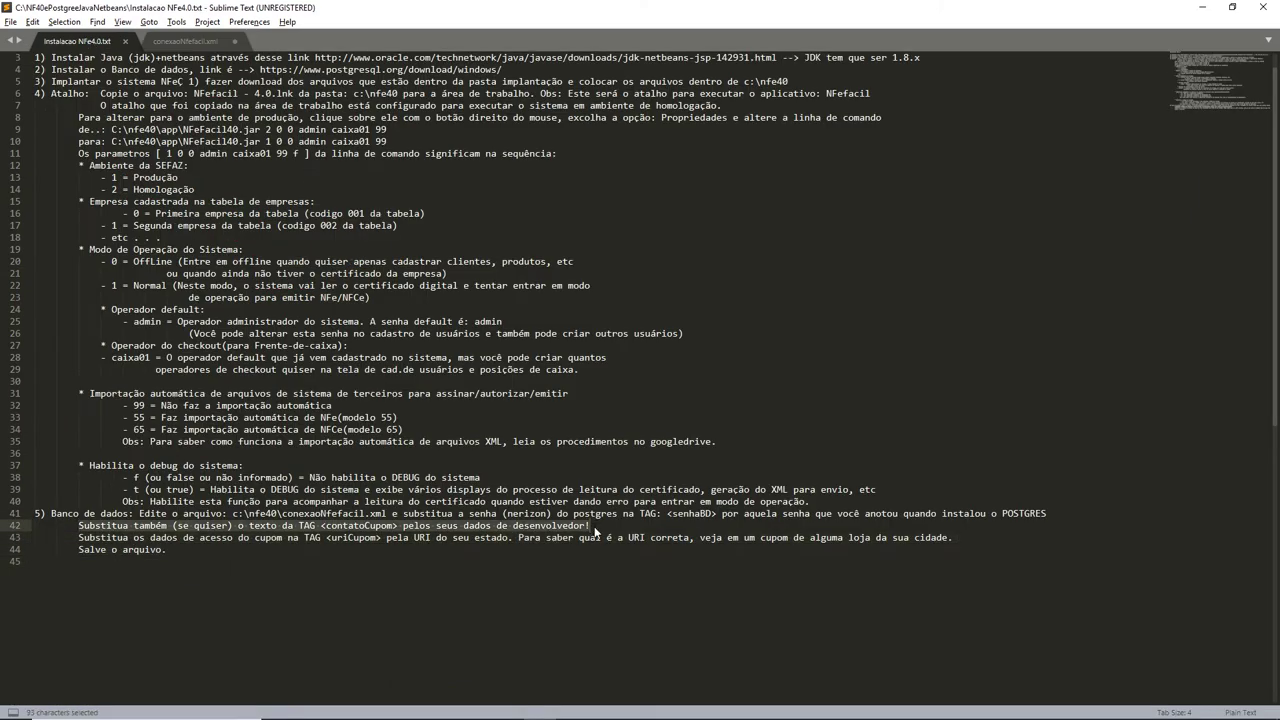
Paste the contatoCupom instruction as an XML comment after the contatoCupom tag.
key("ctrl+c")
left_click(183, 41)
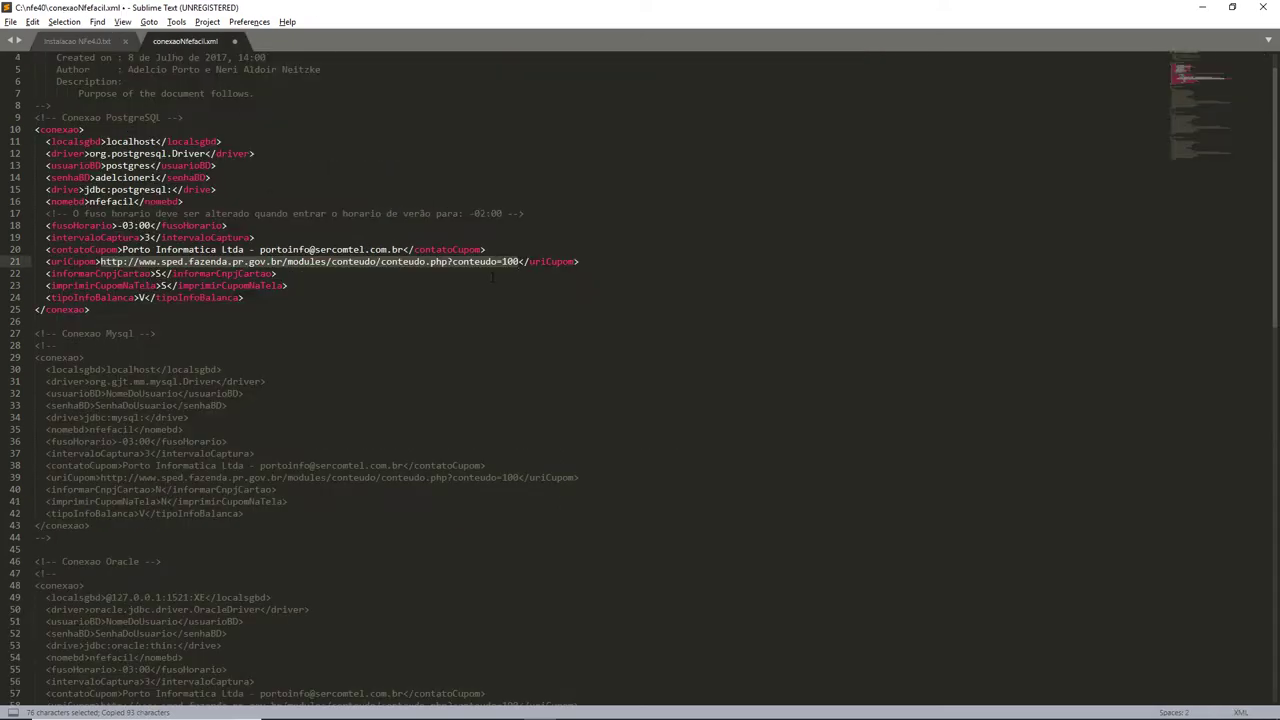
left_click(80, 43)
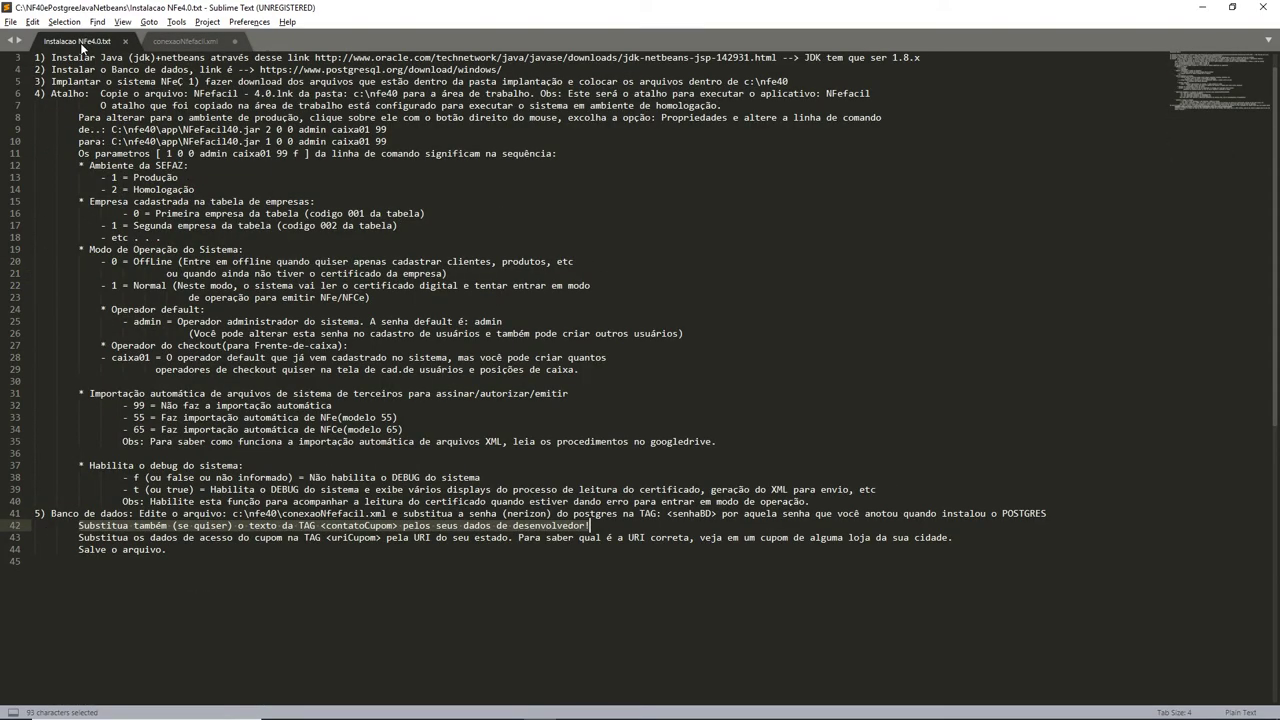
left_click(203, 41)
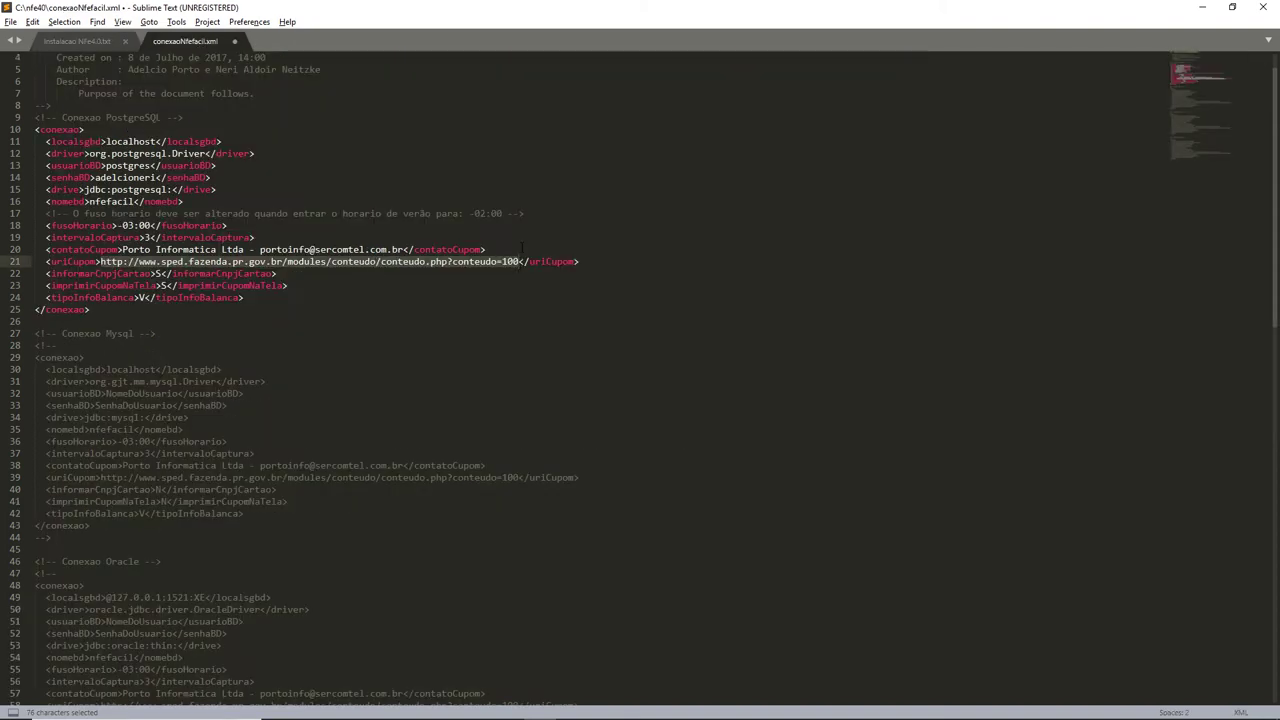
left_click(521, 248)
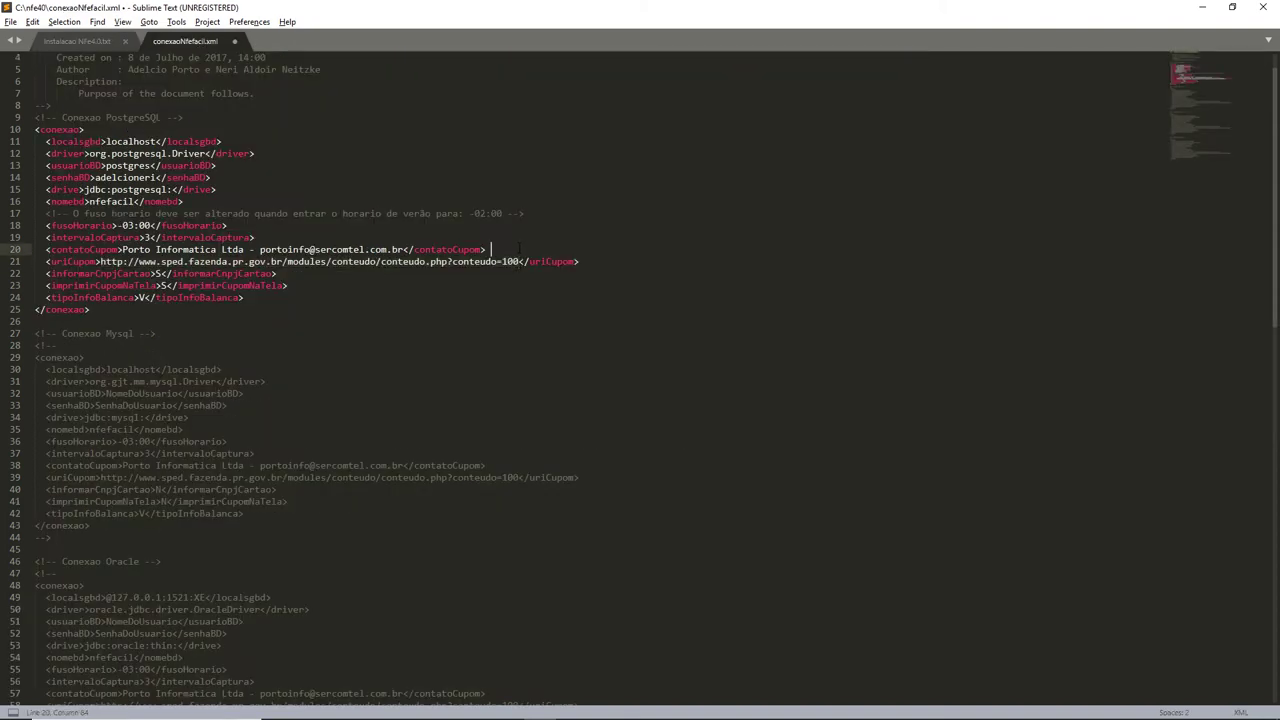
type("<!--")
key("ctrl+v")
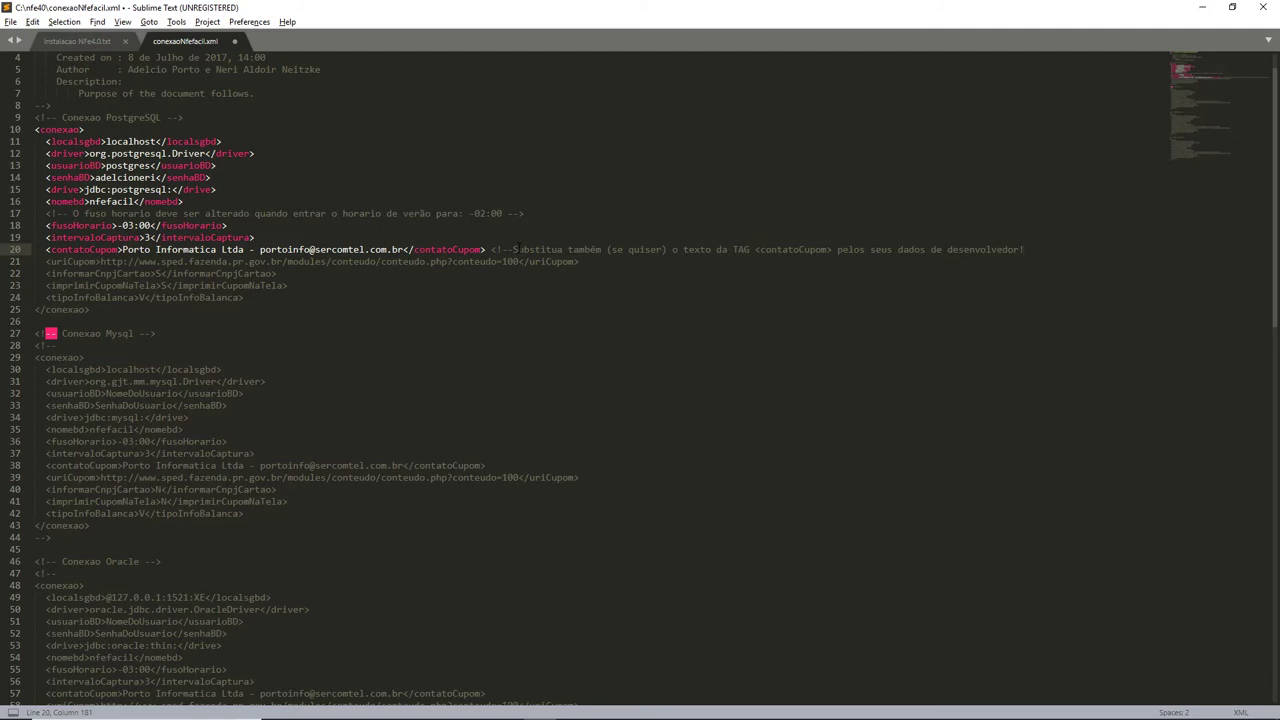
type("-")
key("Left")
key("BackSpace")
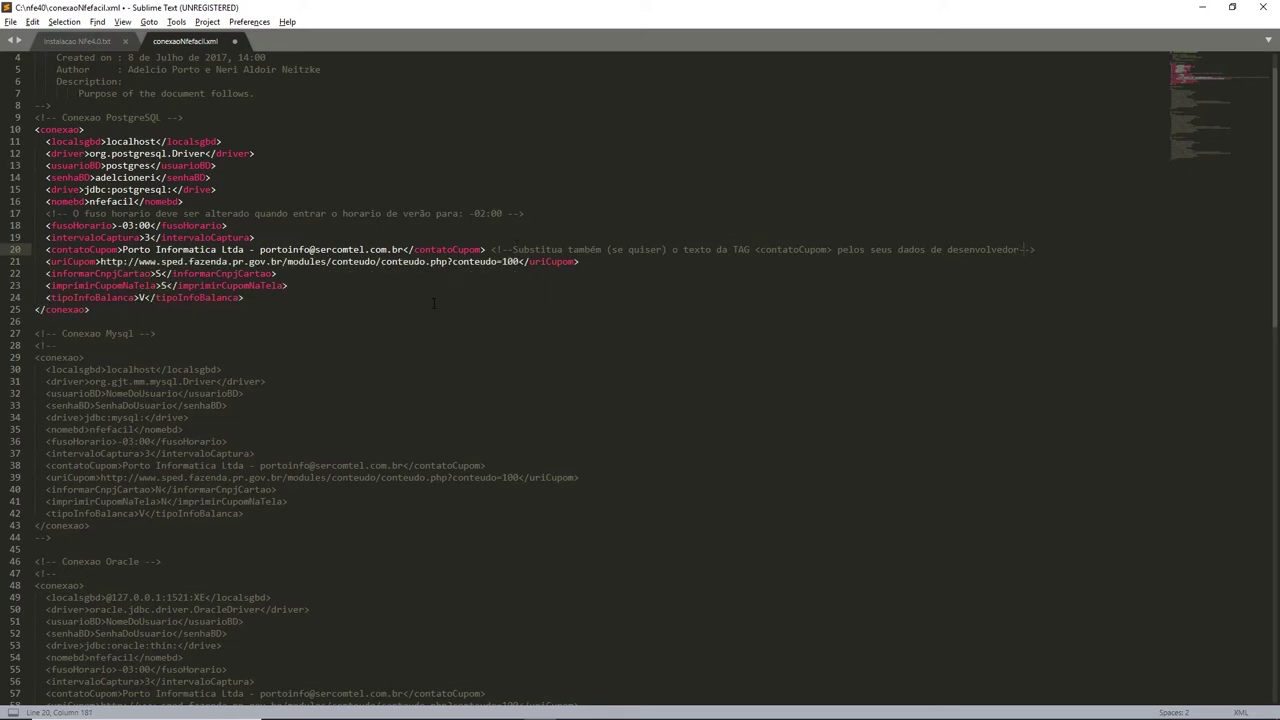
key("Down")
key("Down")
Copy the uriCupom instruction from line 43 into a comment at the end of line 21.
left_click(100, 44)
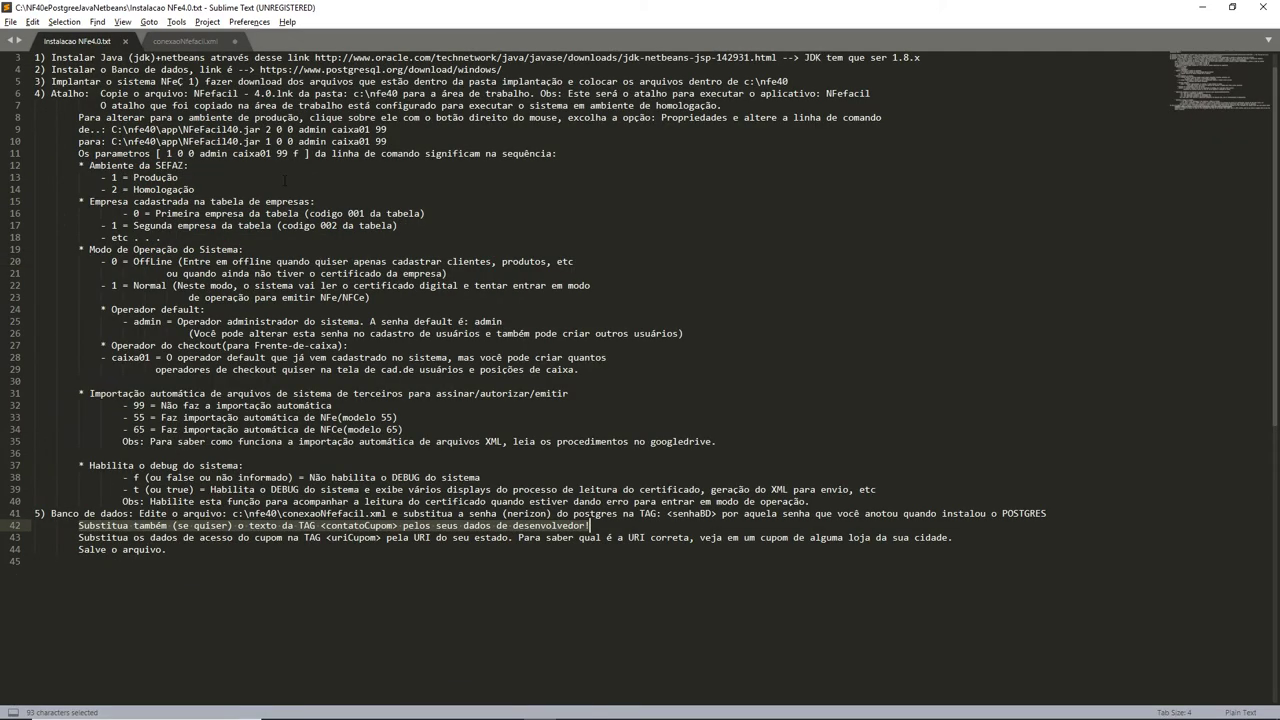
left_click_drag(79, 537, 987, 536)
key("ctrl+c")
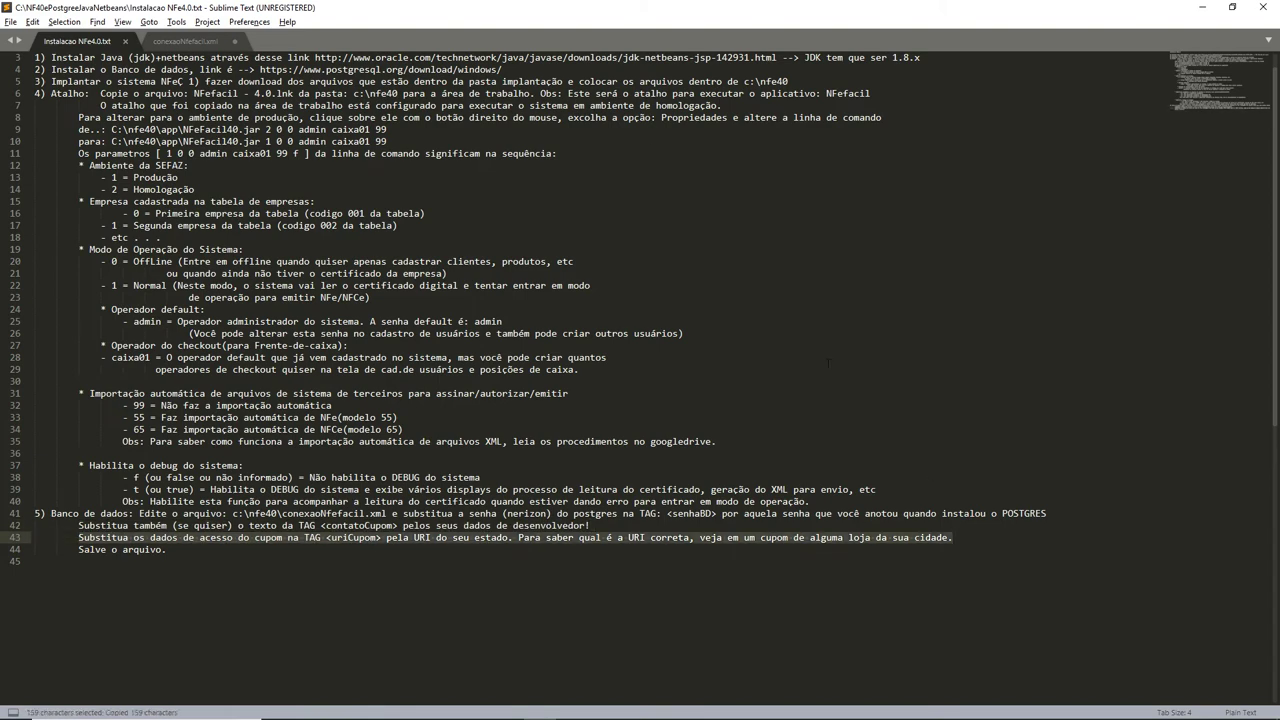
left_click(178, 42)
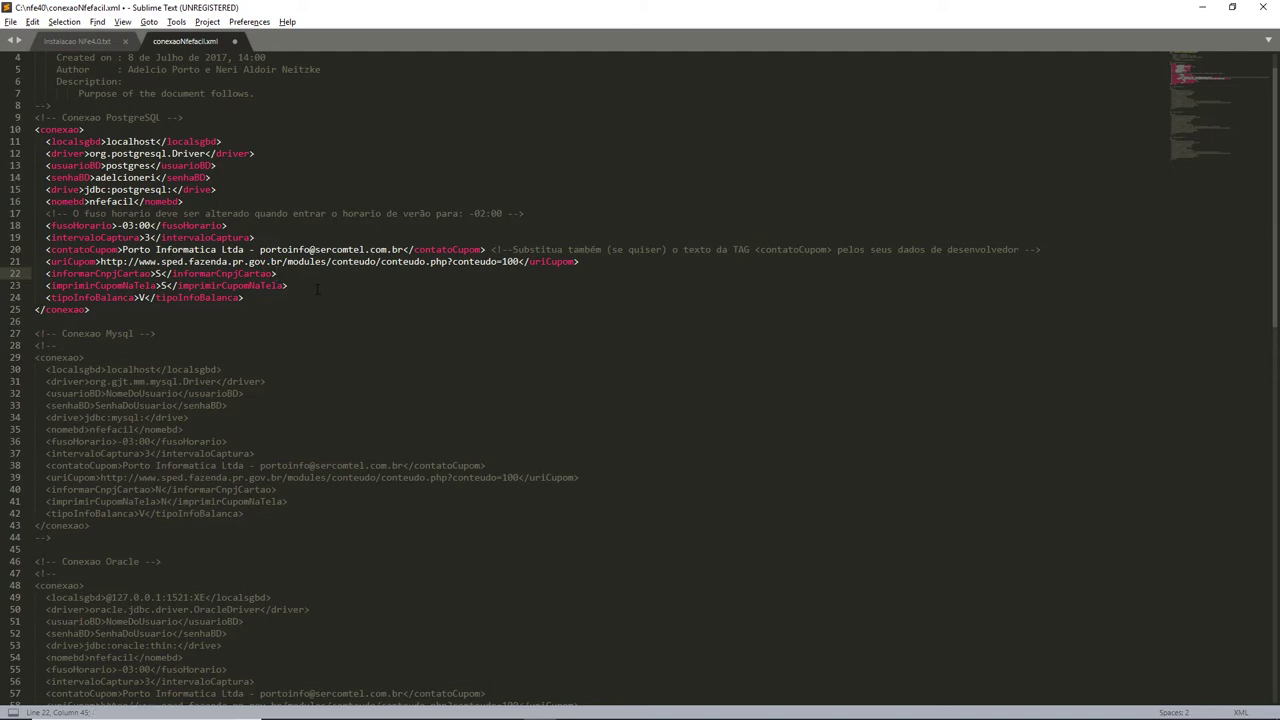
left_click(608, 261)
type("<!--")
key("ctrl+v")
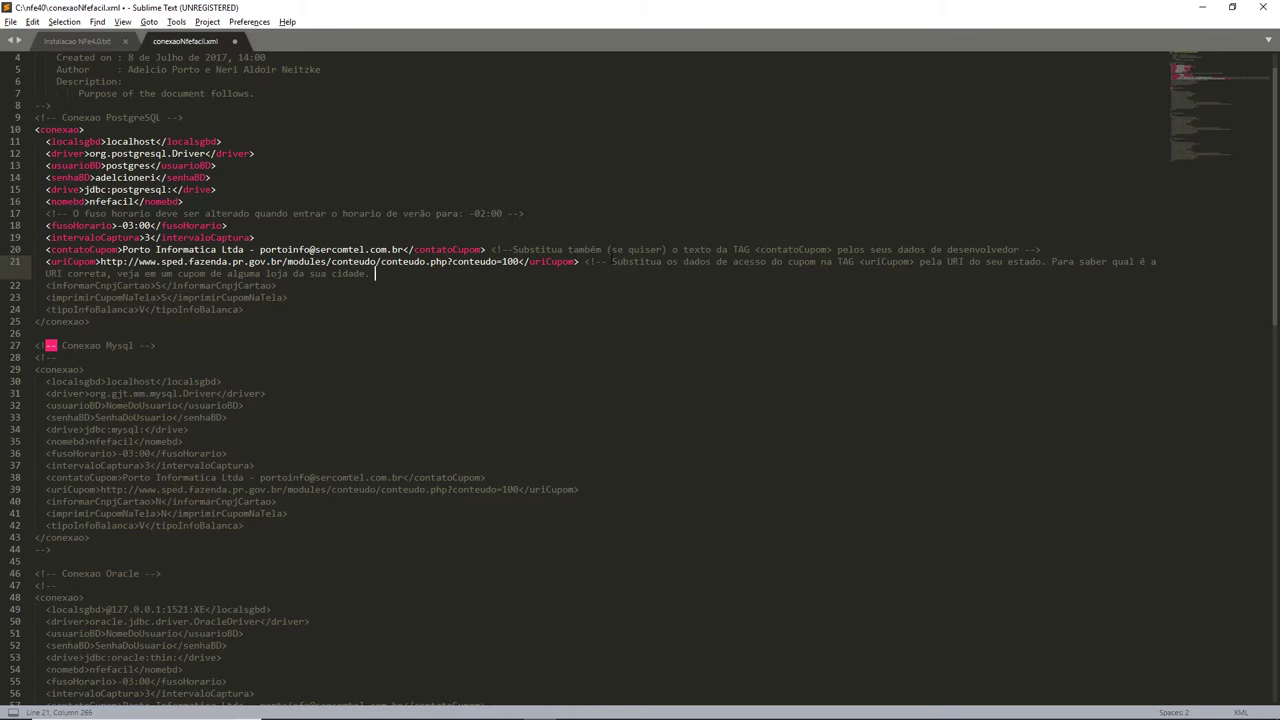
type("-->")
left_click(84, 41)
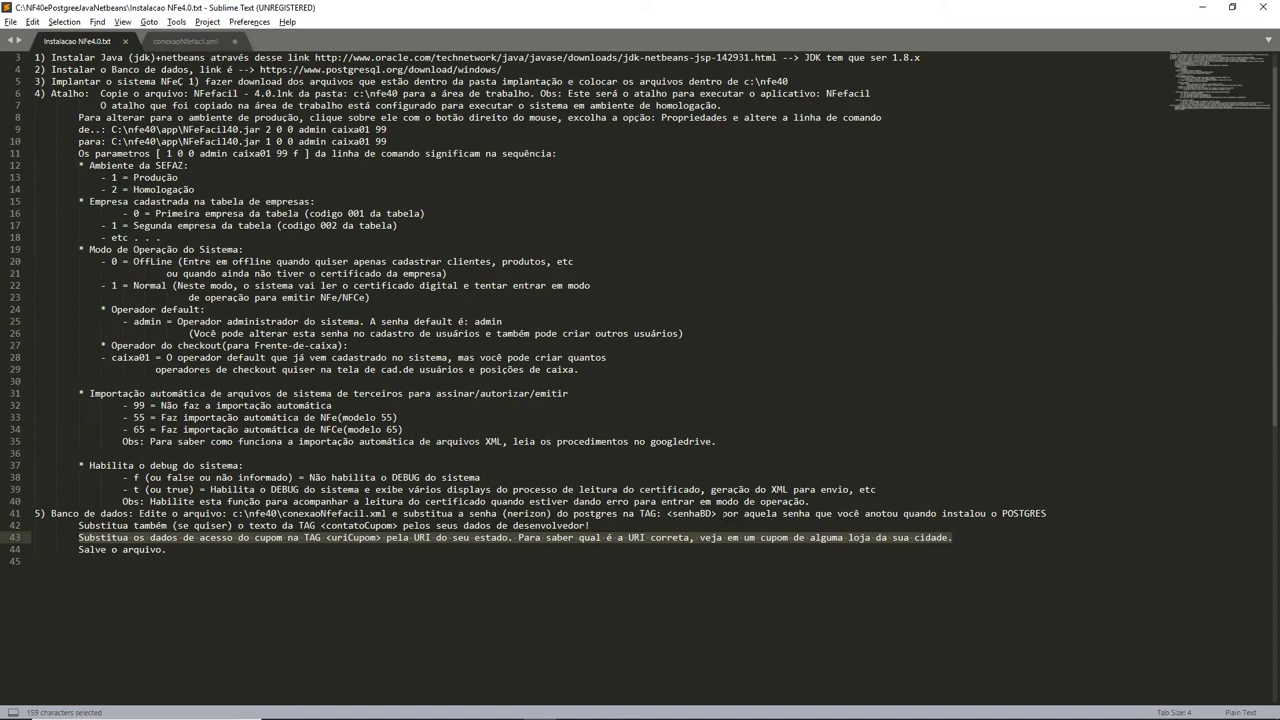
Add '<!-- por aquela senha que você anotou quando instalou o POSTGRES -->' after the senhaBD line.
left_click_drag(722, 513, 1047, 514)
key("ctrl+c")
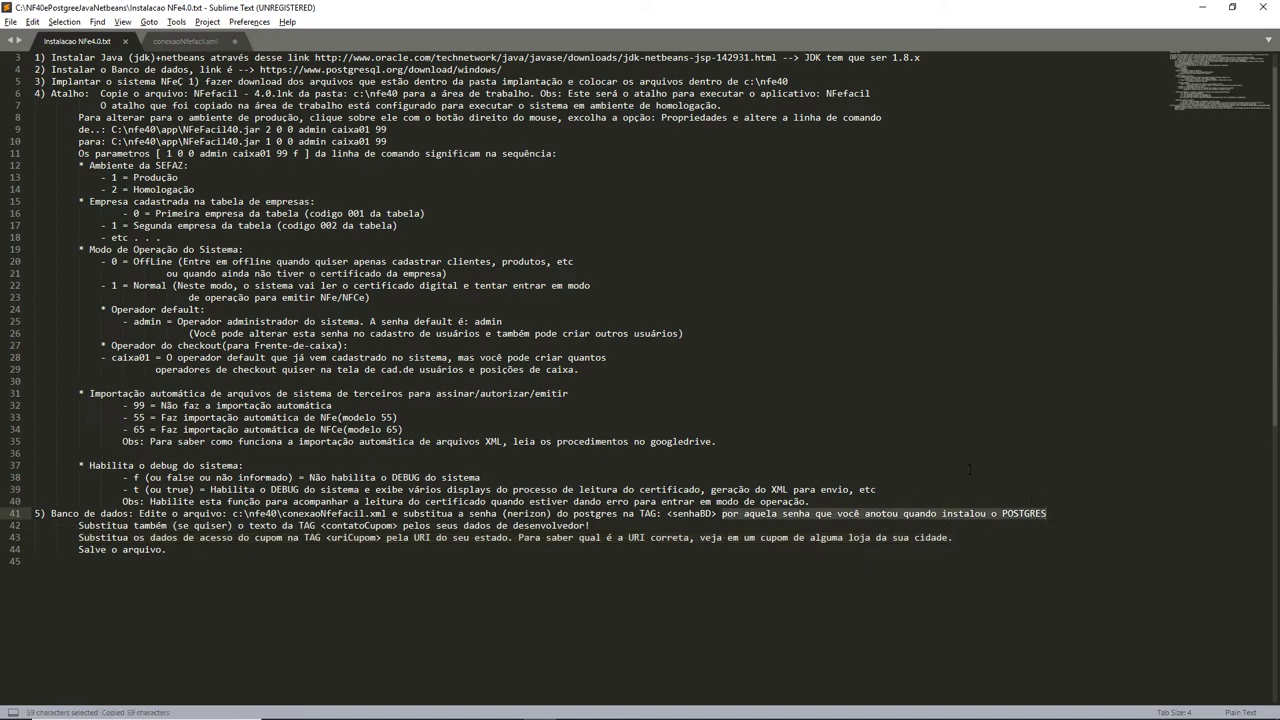
left_click(198, 43)
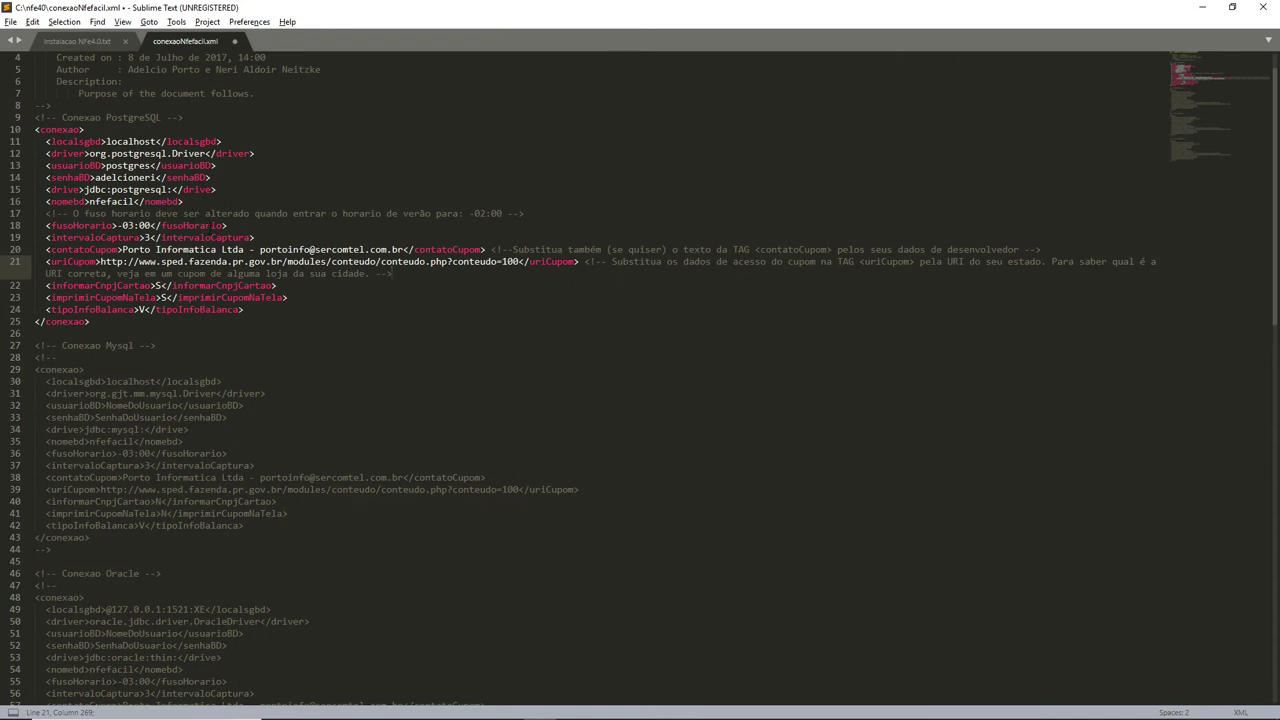
left_click_drag(231, 213, 211, 200)
key("Up")
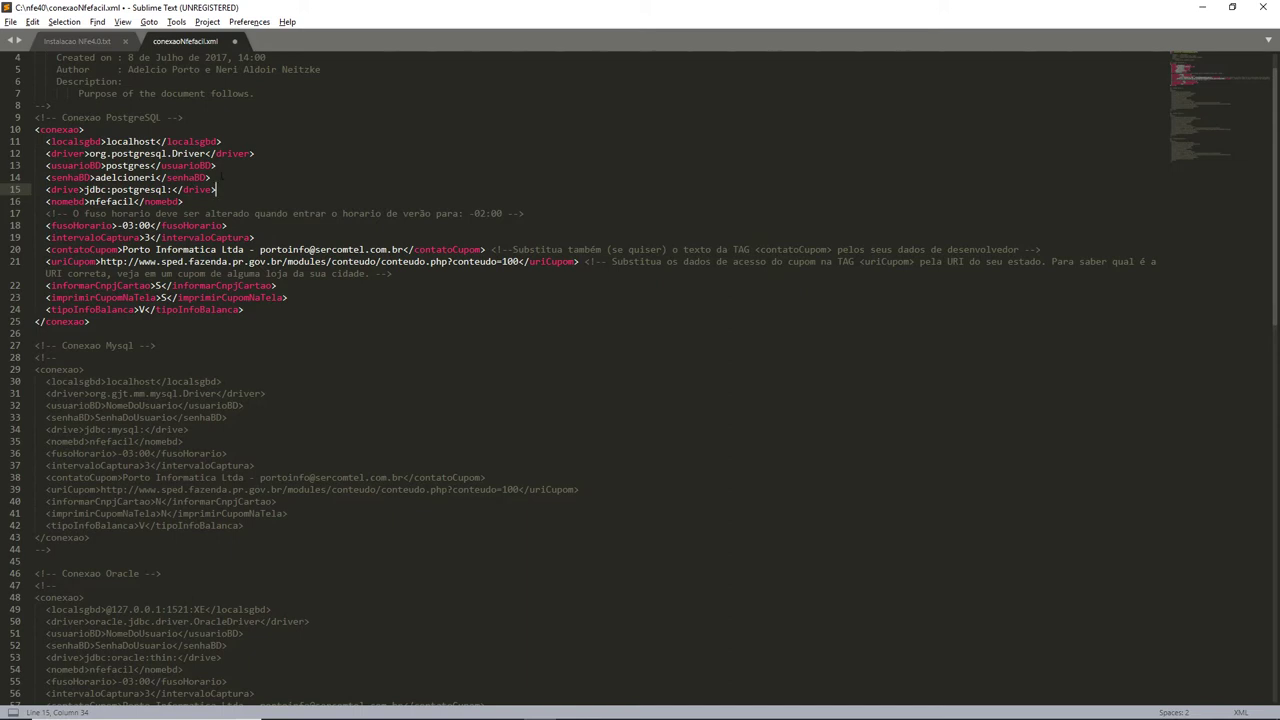
key("Up")
type("<!--")
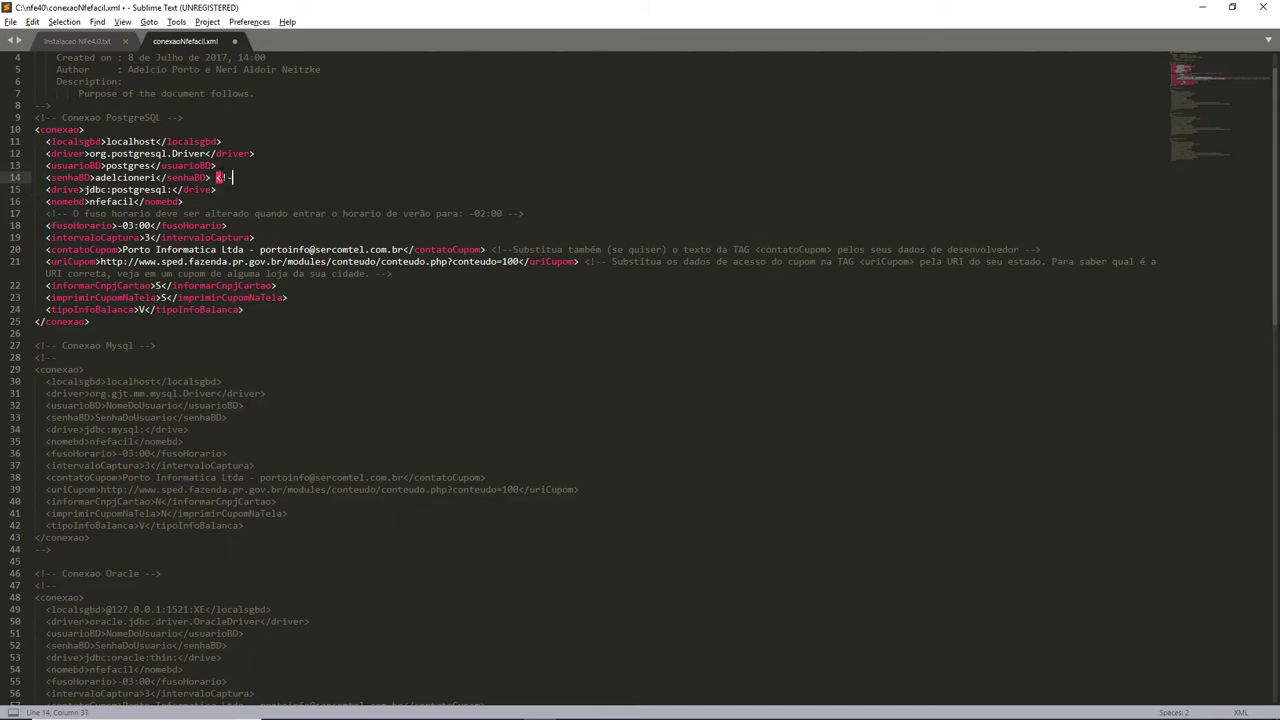
type(" por aquela senha que você anotou quando instalou o POSTGRES -->")
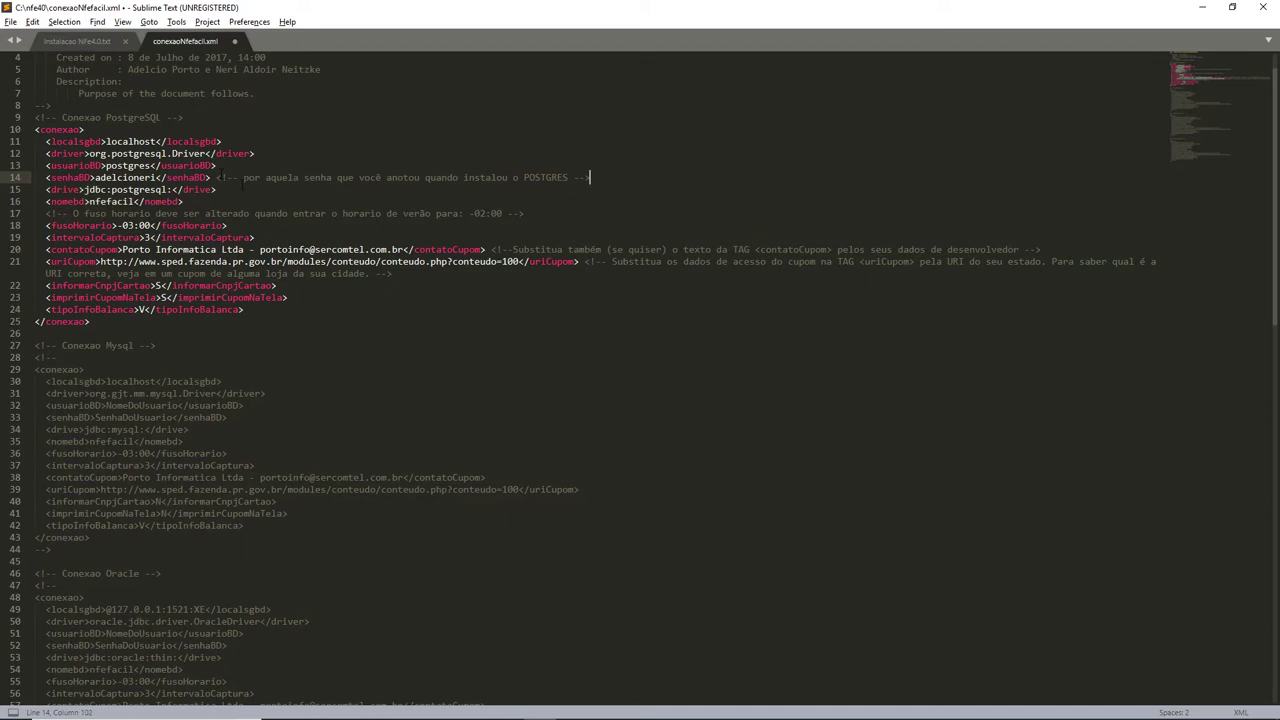
Prefix the comment with 'substitua essa senha' and save conexaoNfefacil.xml.
left_click(242, 177)
type("substitua essa senha")
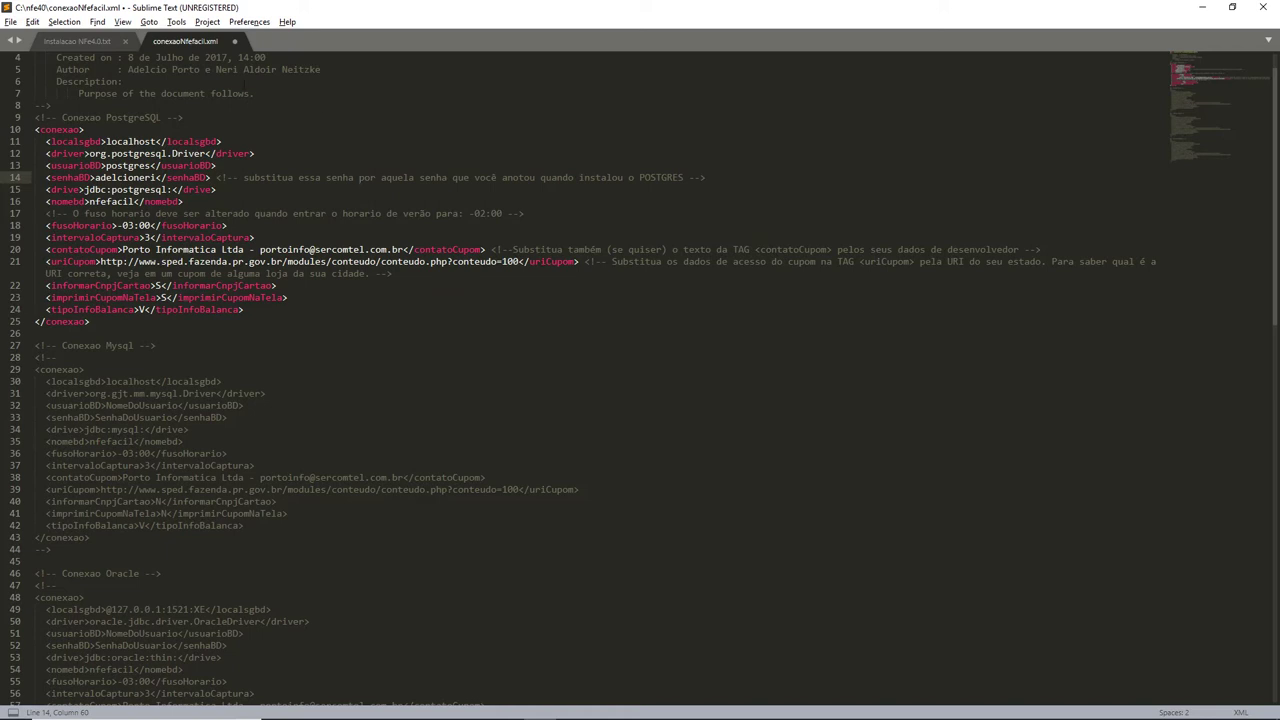
left_click(9, 24)
left_click(55, 128)
left_click_drag(35, 129, 160, 273)
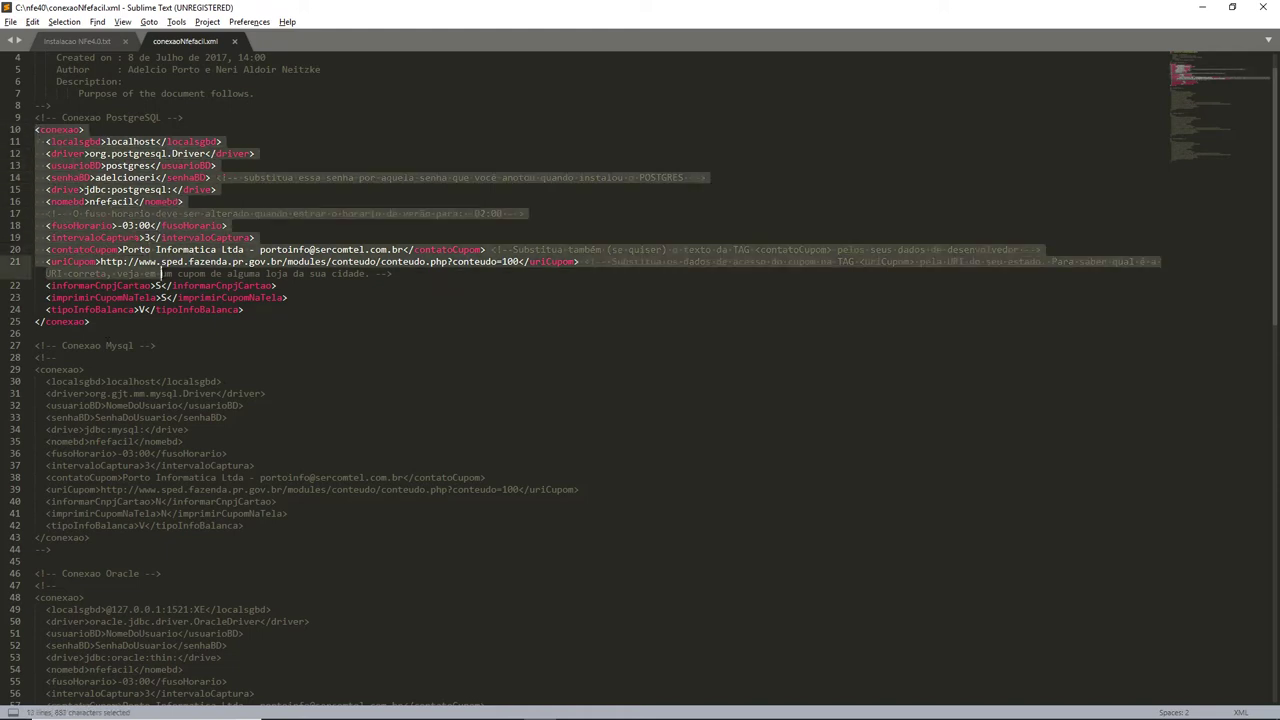
left_click(400, 357)
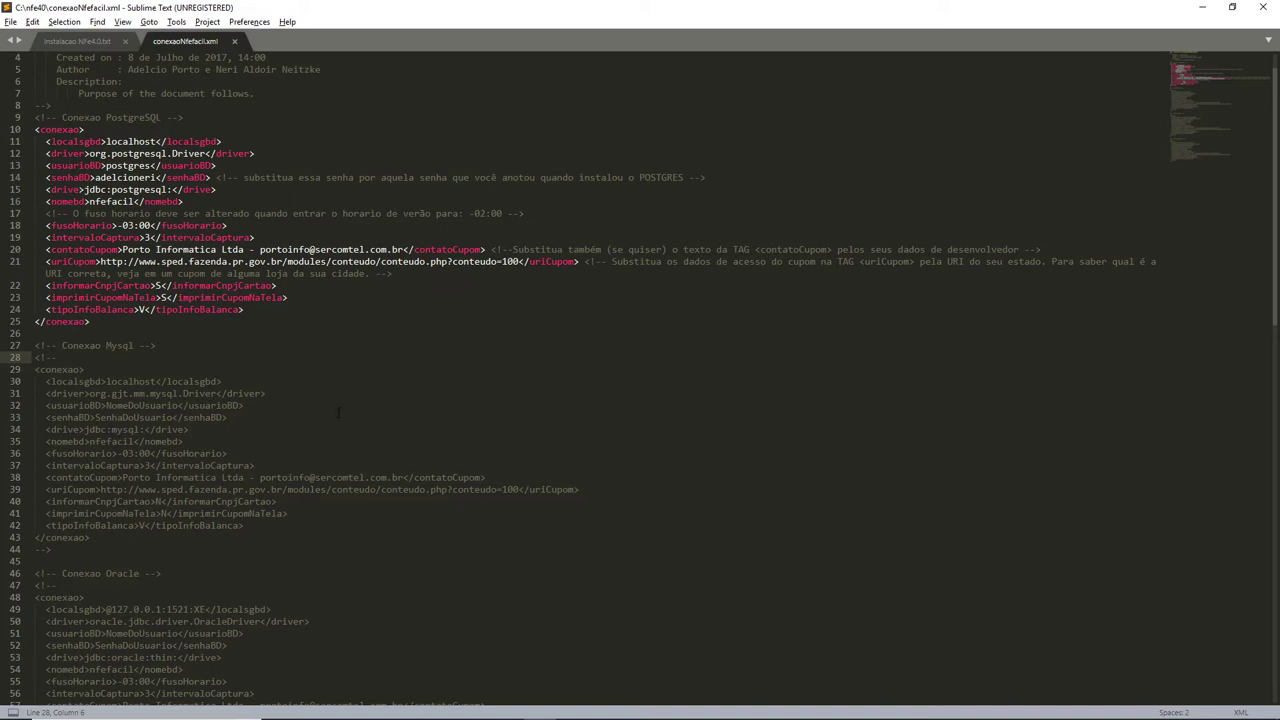
left_click(46, 380)
scroll(303, 407, "down", 5)
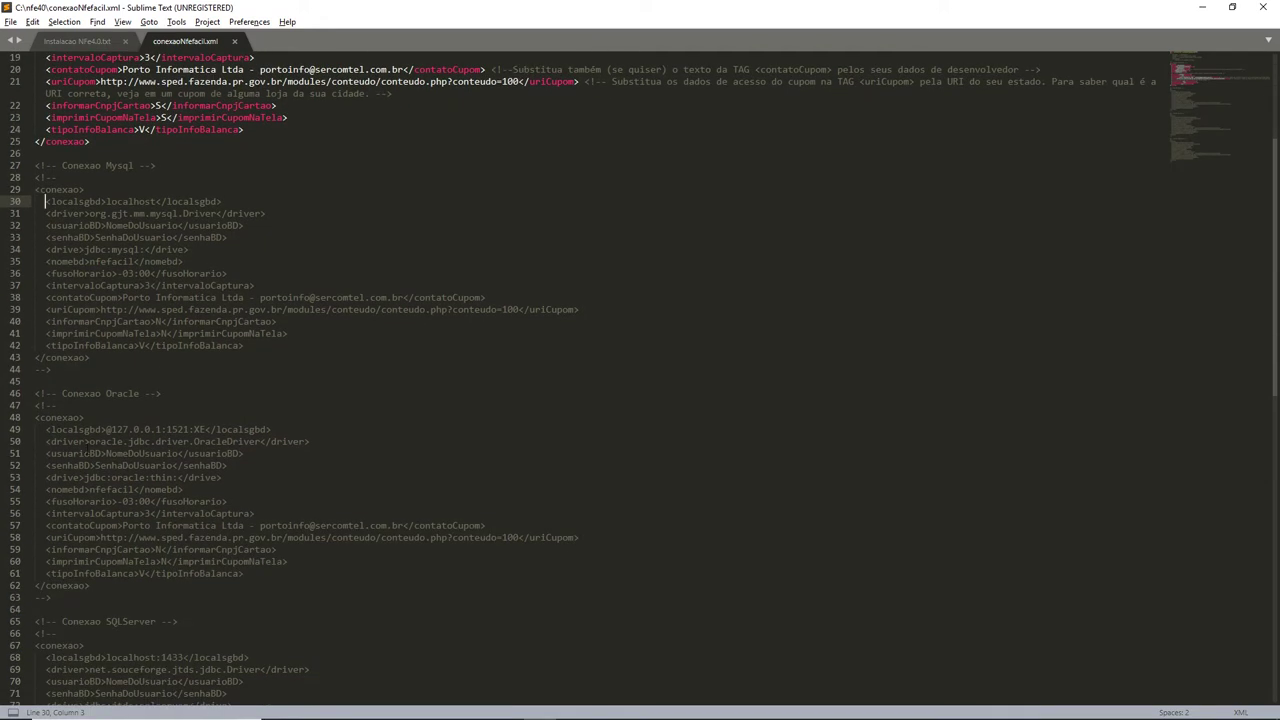
left_click_drag(34, 417, 192, 600)
left_click(192, 600)
scroll(291, 576, "down", 1)
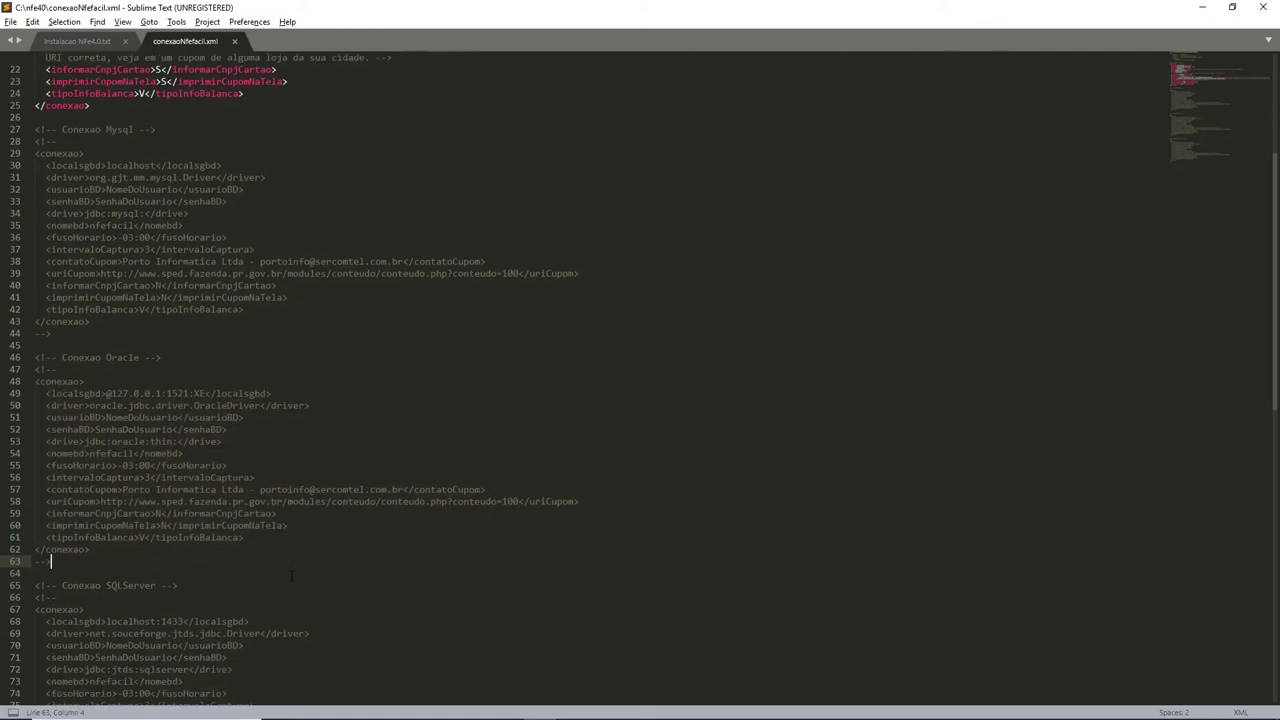
scroll(1273, 429, "down", 7)
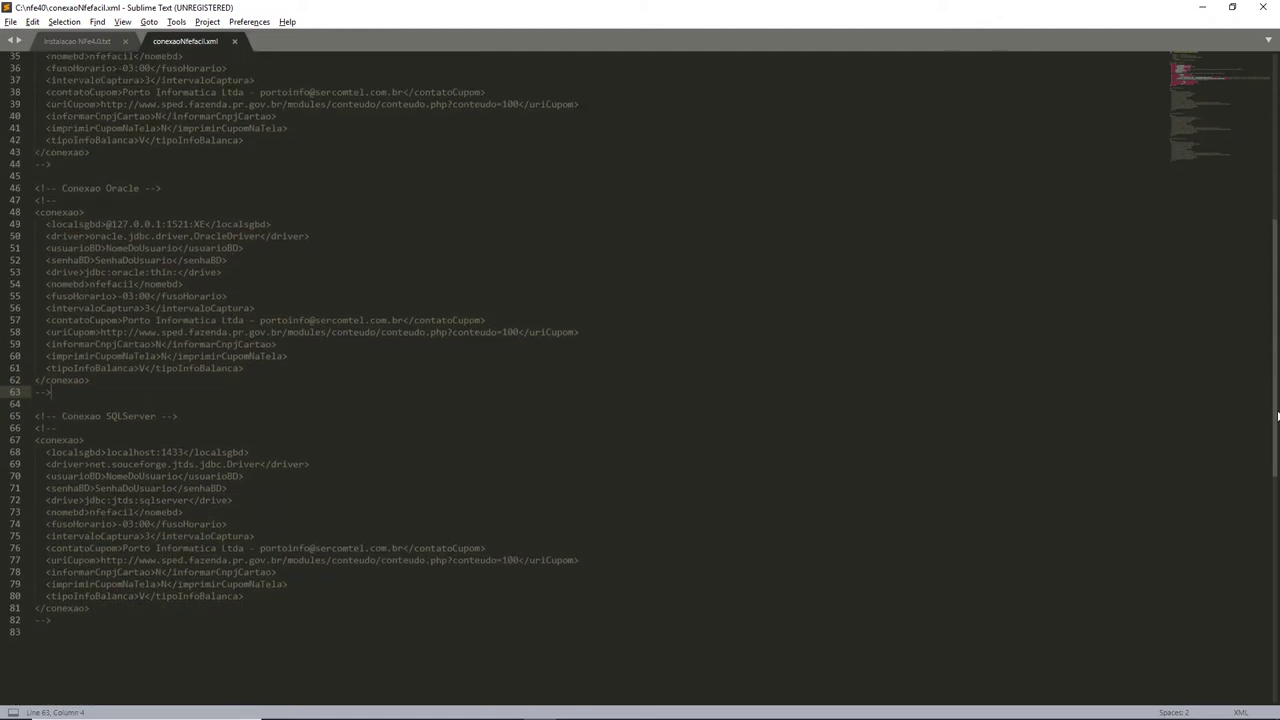
left_click_drag(1273, 429, 1260, 243)
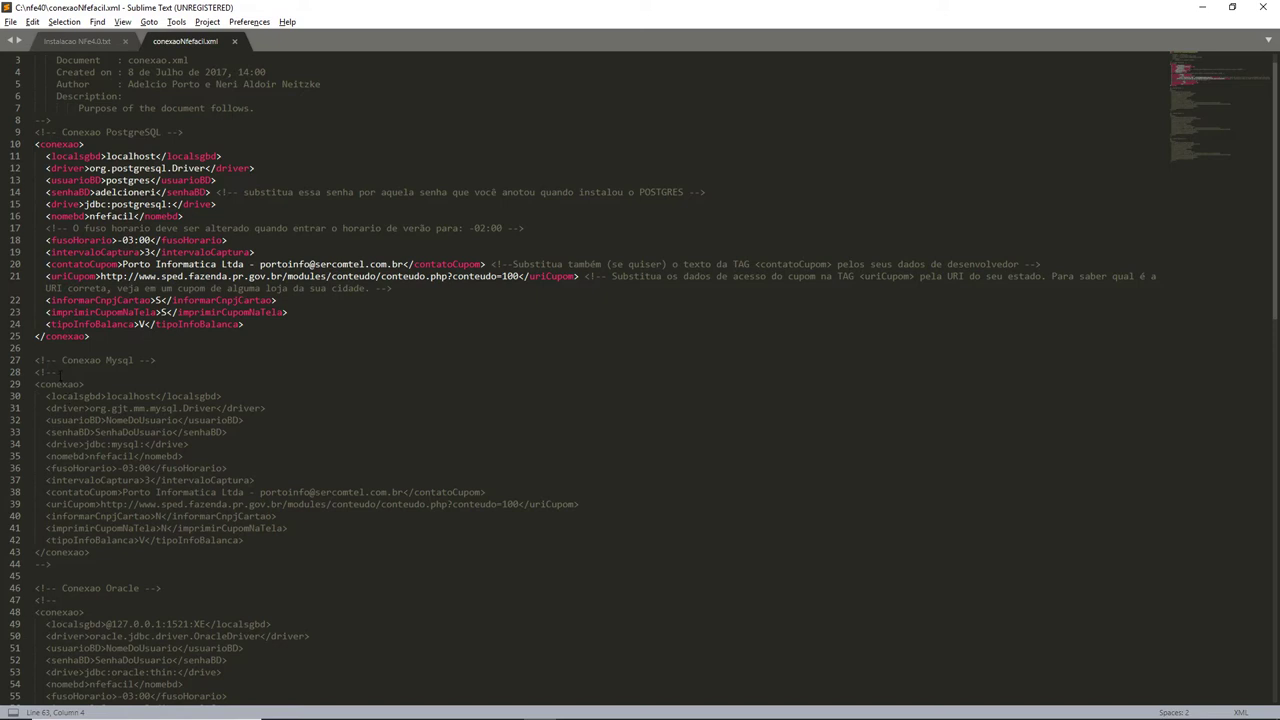
left_click_drag(59, 373, 35, 372)
key("ctrl+x")
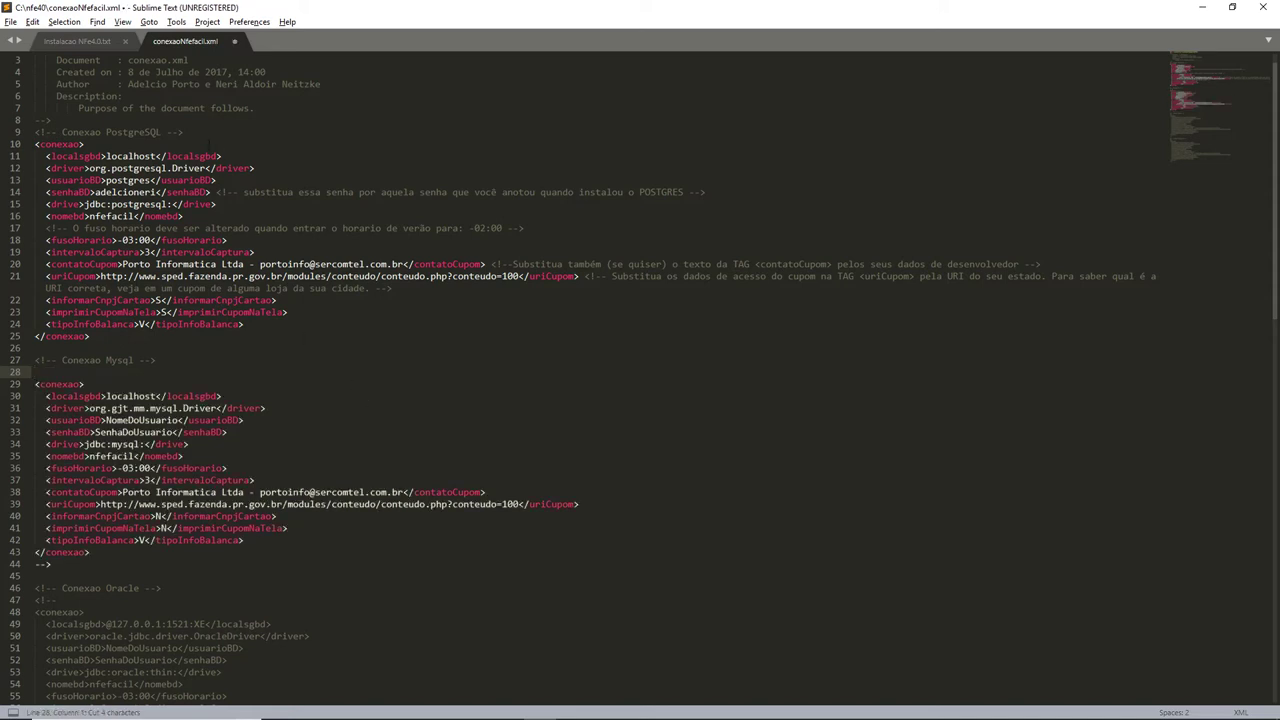
left_click(193, 132)
key("Return")
key("ctrl+v")
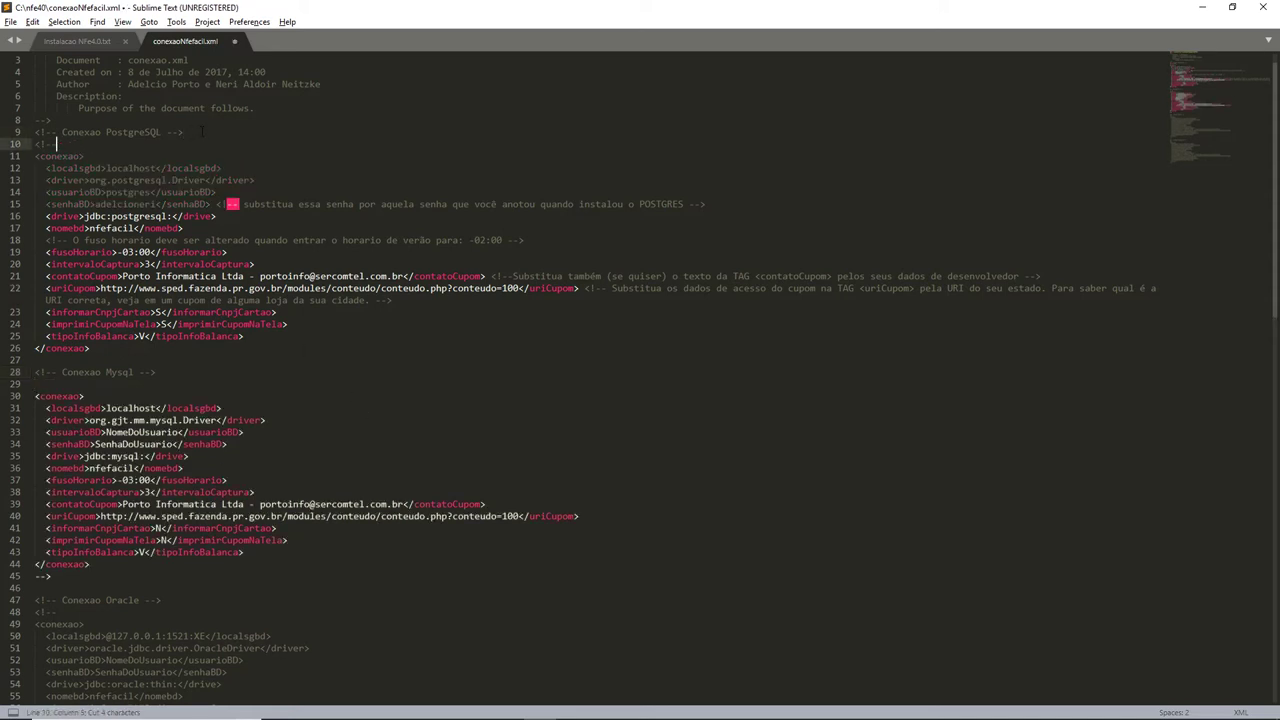
left_click(68, 359)
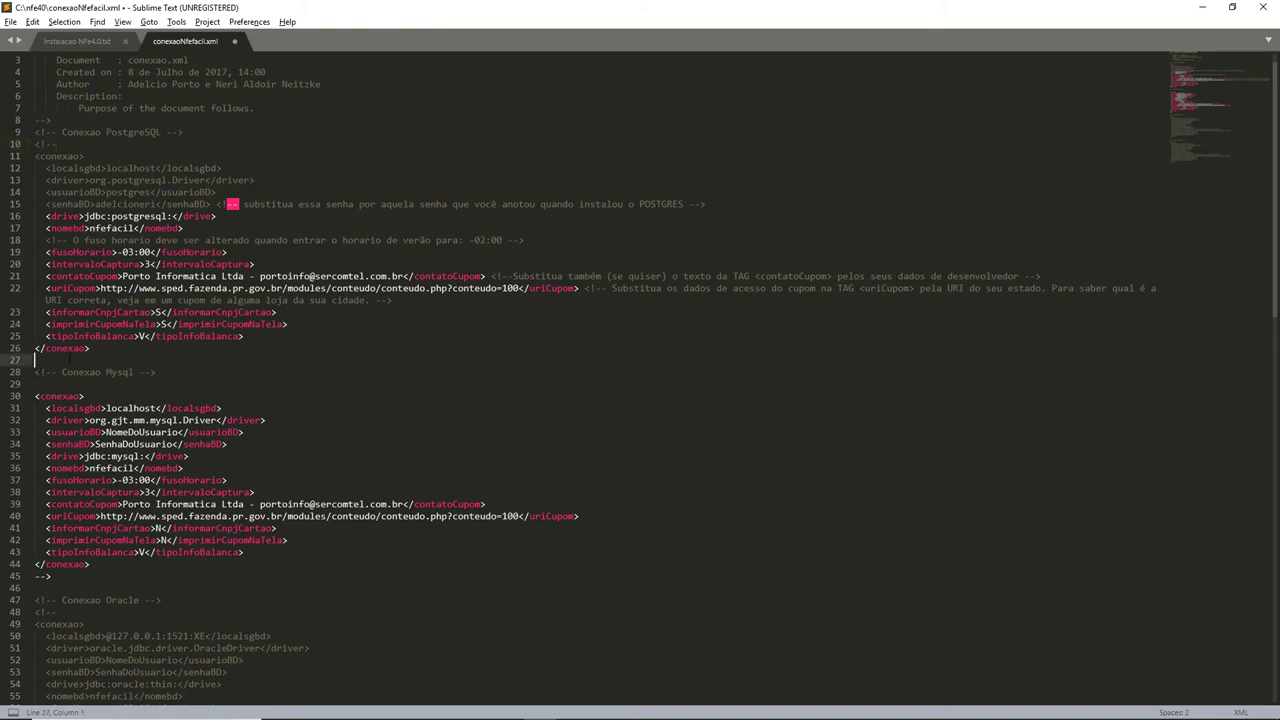
type("-->")
key("BackSpace")
key("BackSpace")
key("ctrl+z")
key("ctrl+z")
key("ctrl+z")
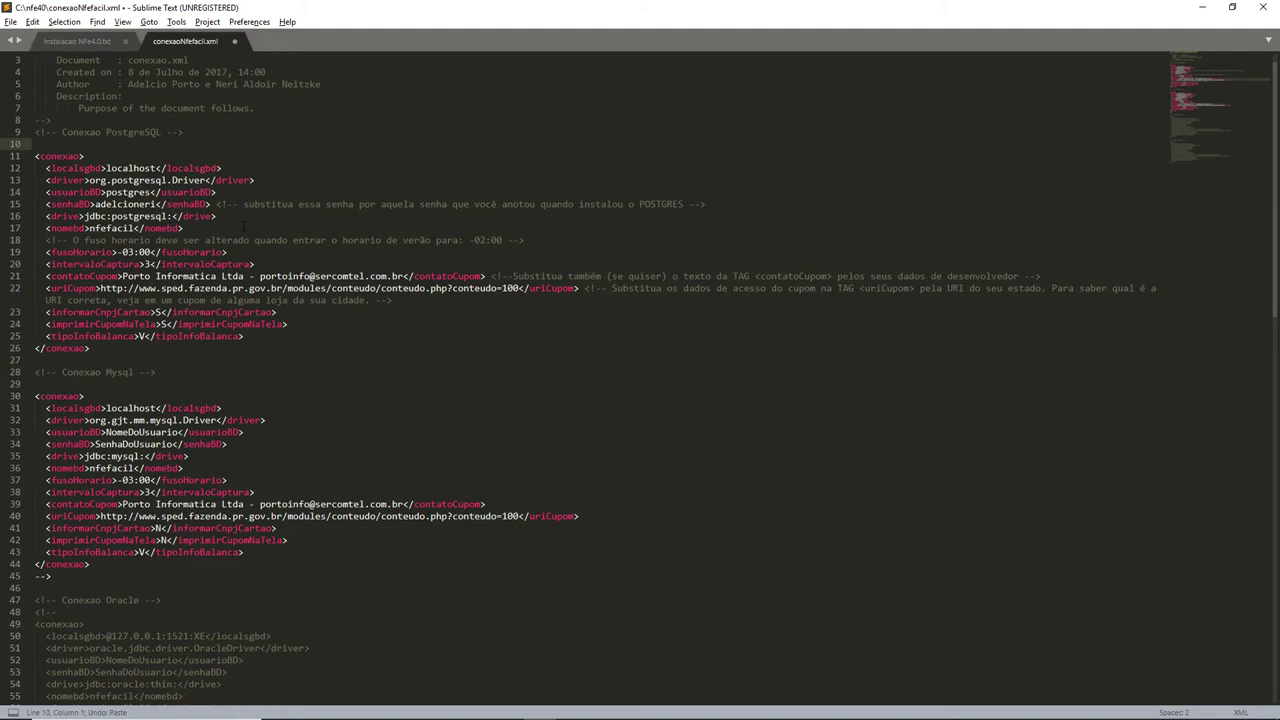
key("ctrl+z")
key("ctrl+z")
key("ctrl+z")
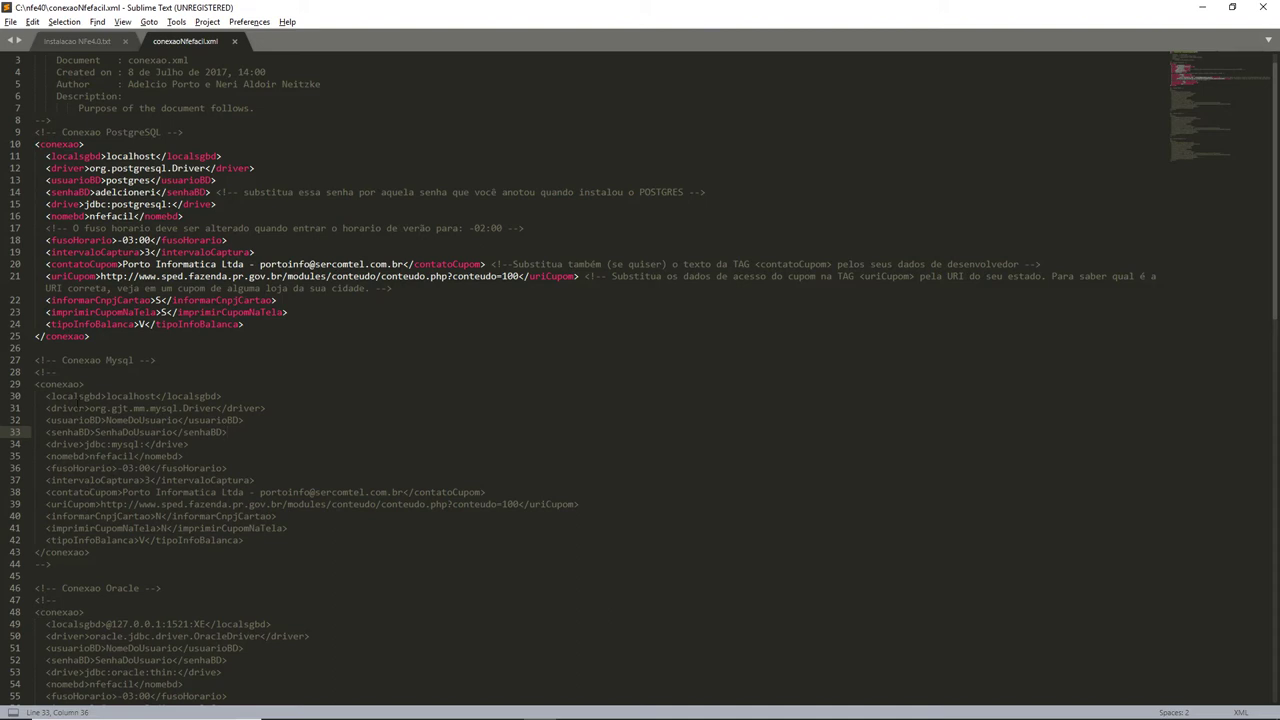
left_click_drag(53, 372, 34, 372)
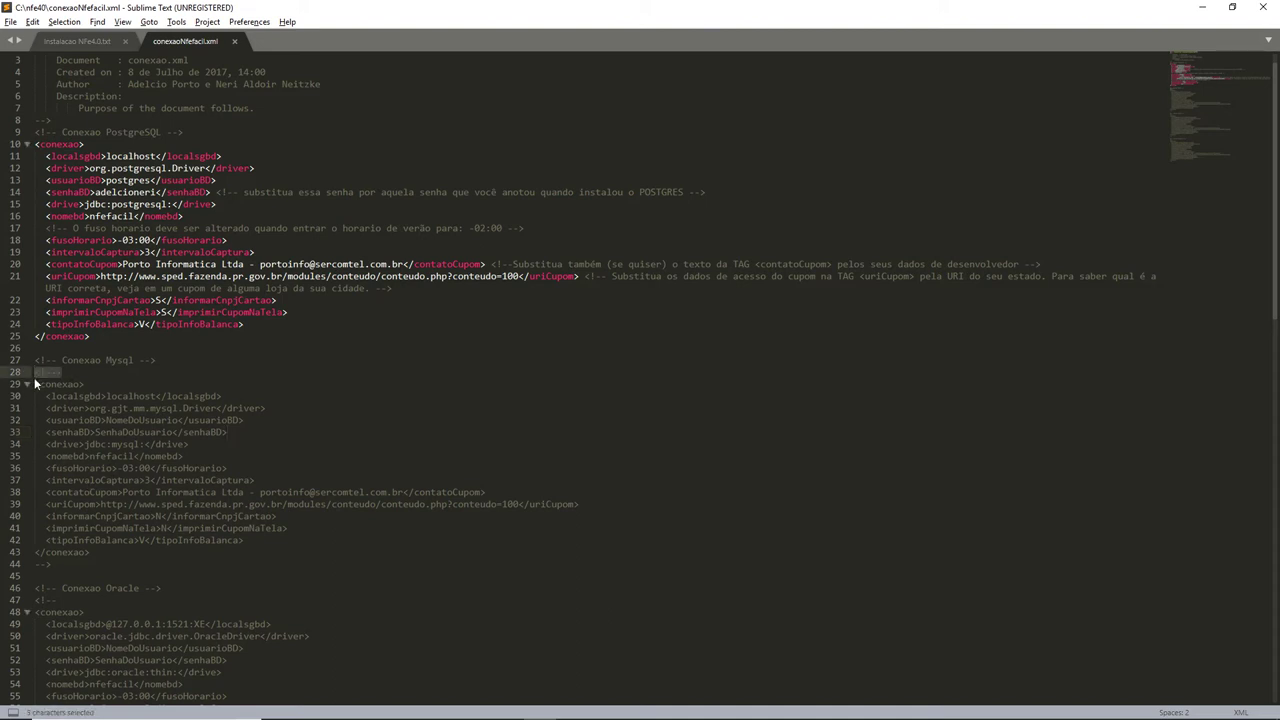
key("Delete")
key("Delete")
left_click_drag(74, 566, 35, 564)
key("Delete")
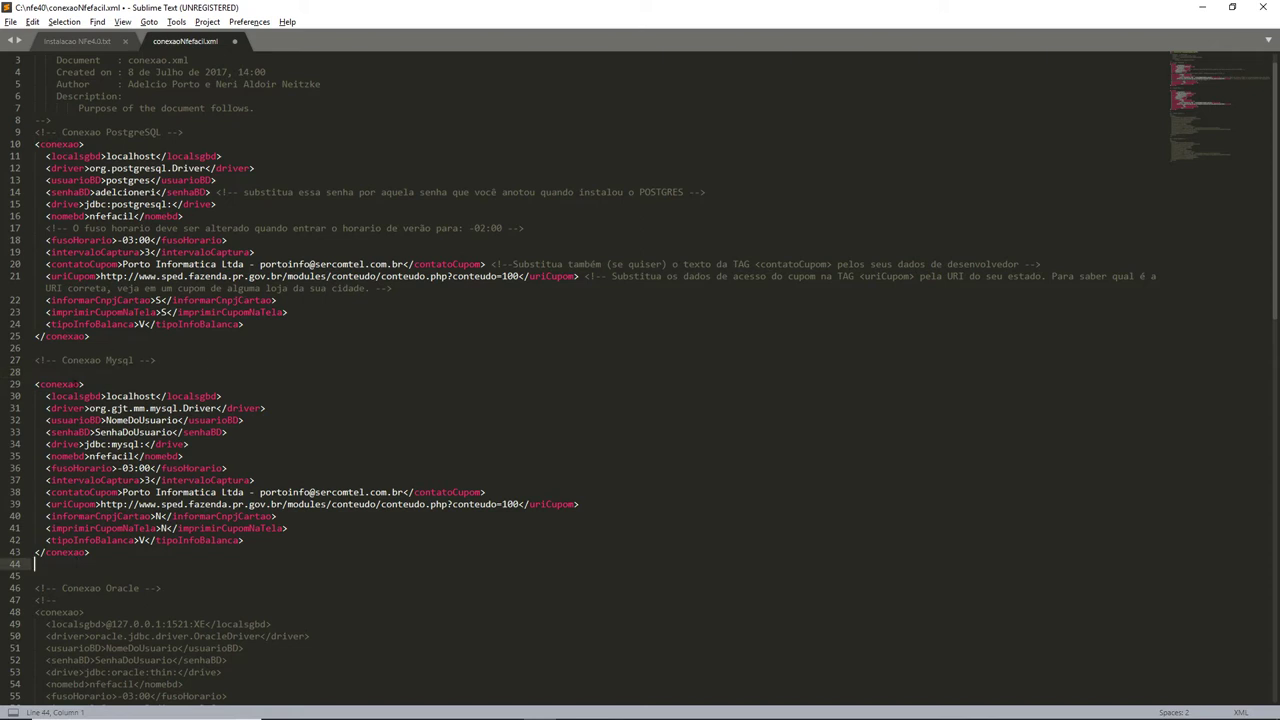
key("ctrl+z")
key("ctrl+z")
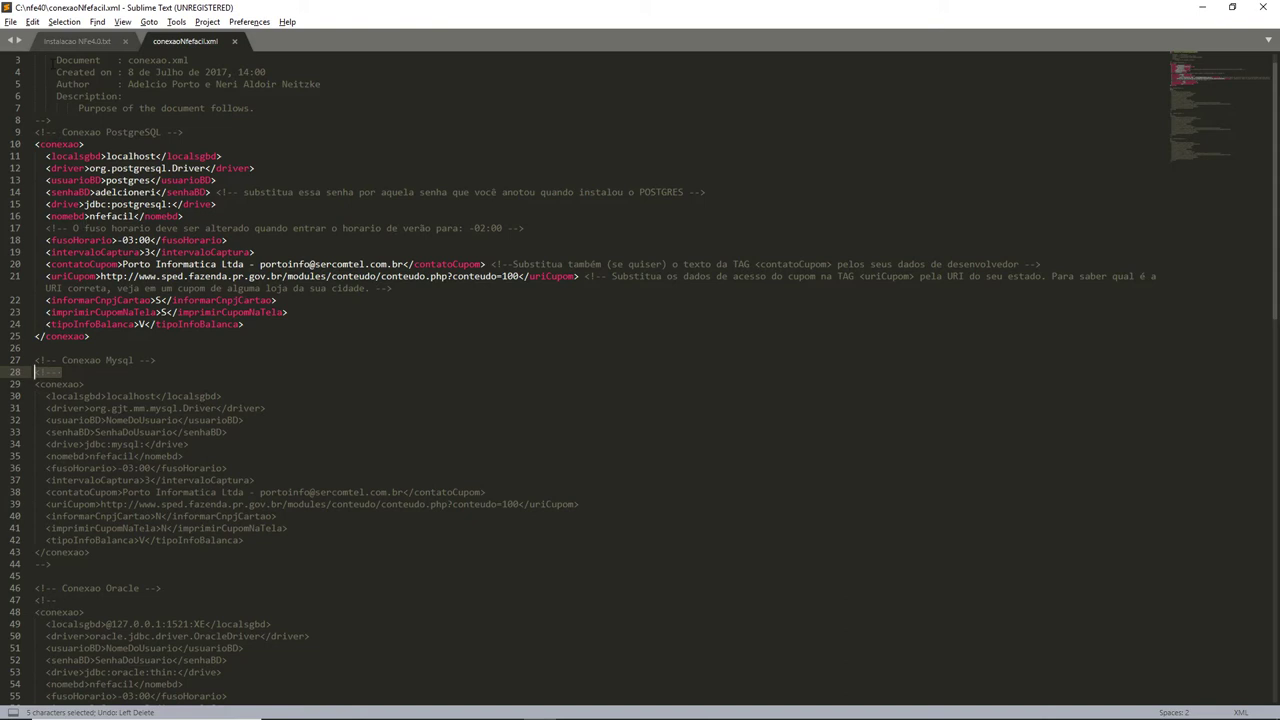
left_click(32, 21)
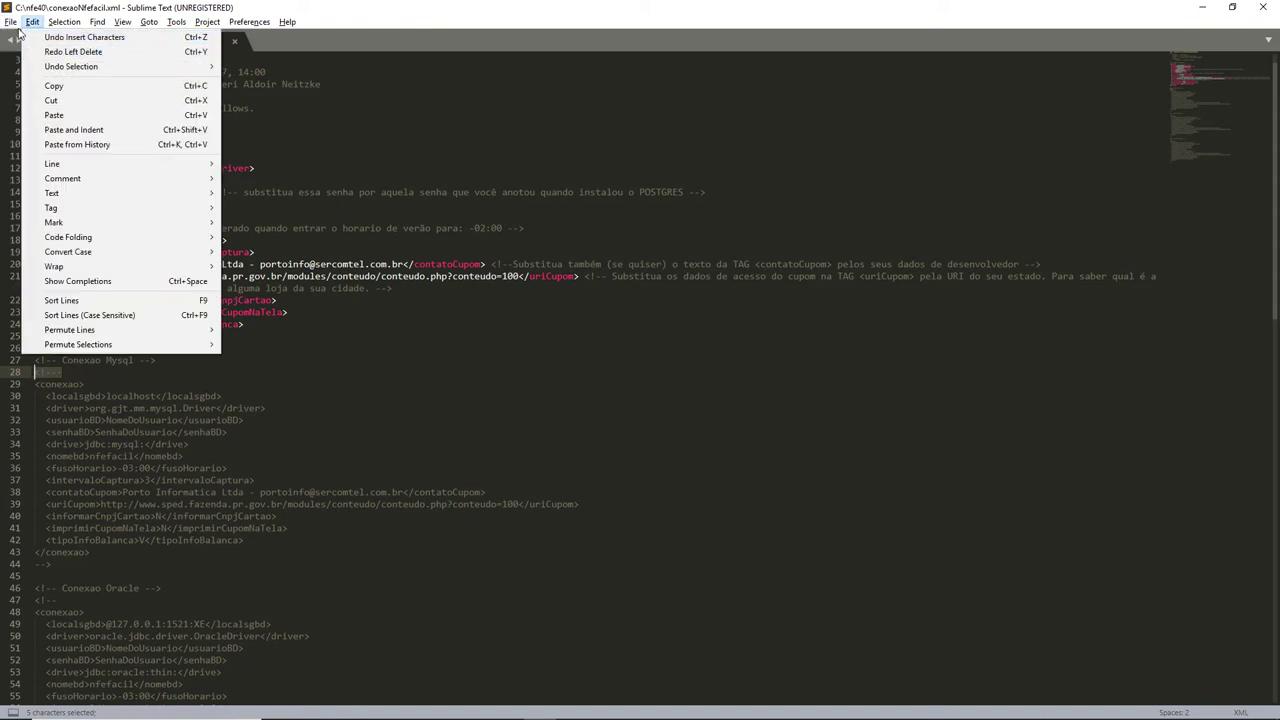
mouse_move(11, 21)
left_click(50, 127)
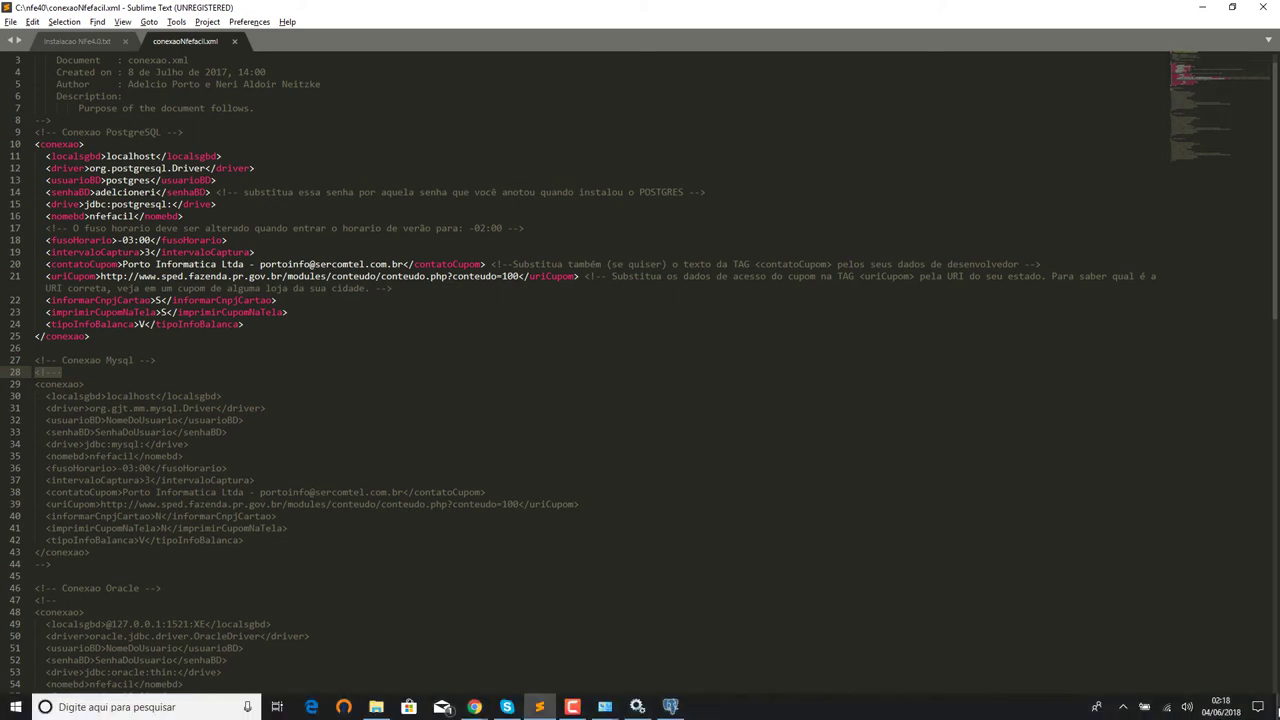
Launch NFeFacil - 4.0 from the desktop shortcut and dismiss the configuration-saved message.
key("super+d")
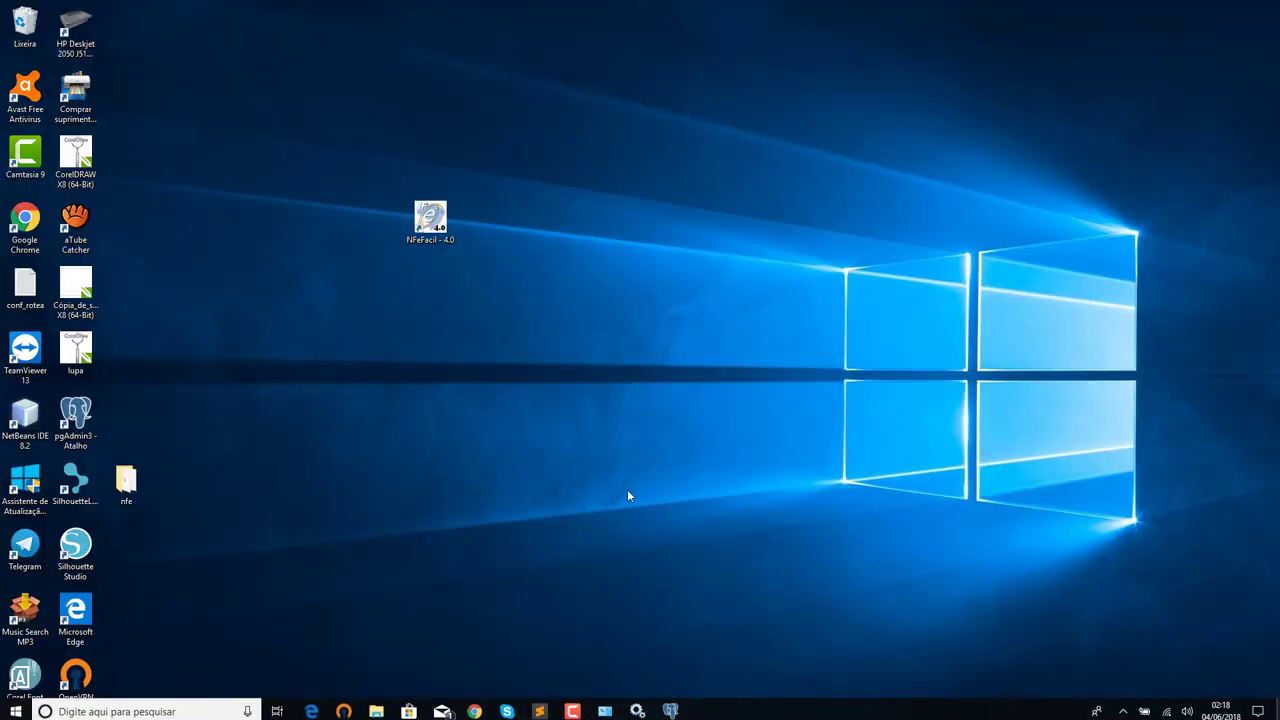
left_click_drag(430, 220, 230, 155)
left_click(330, 285)
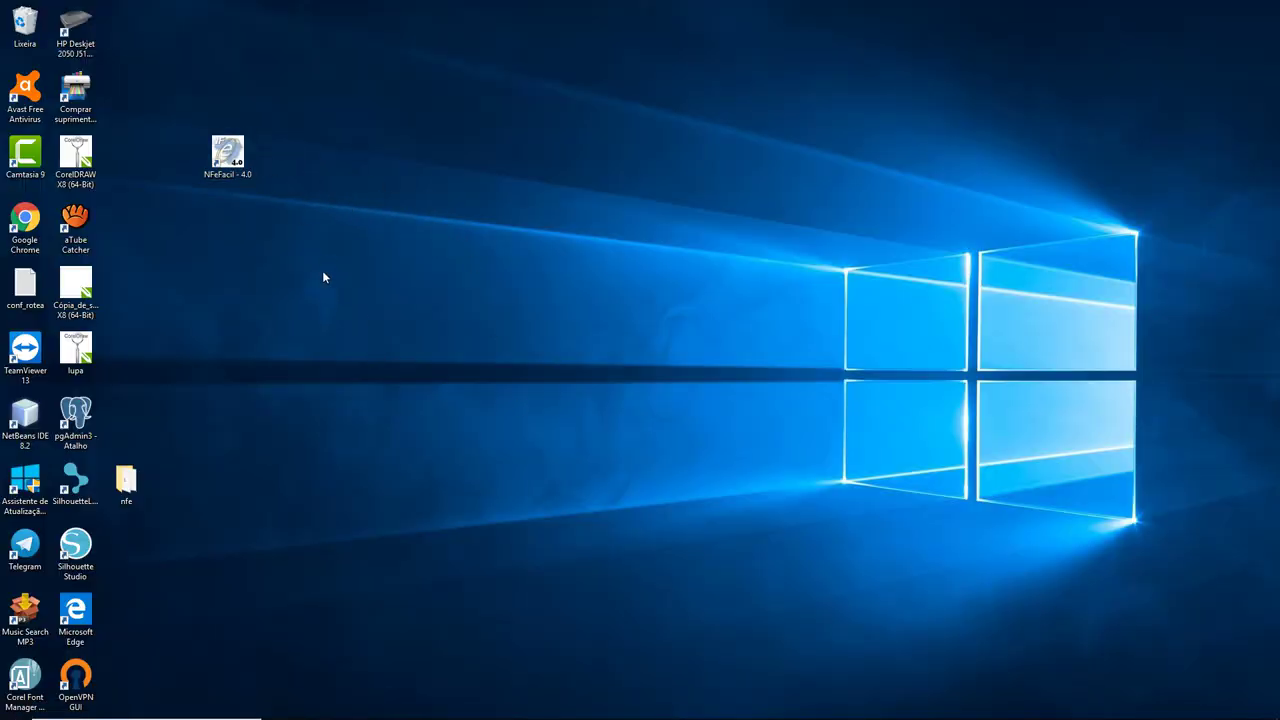
double_click(239, 161)
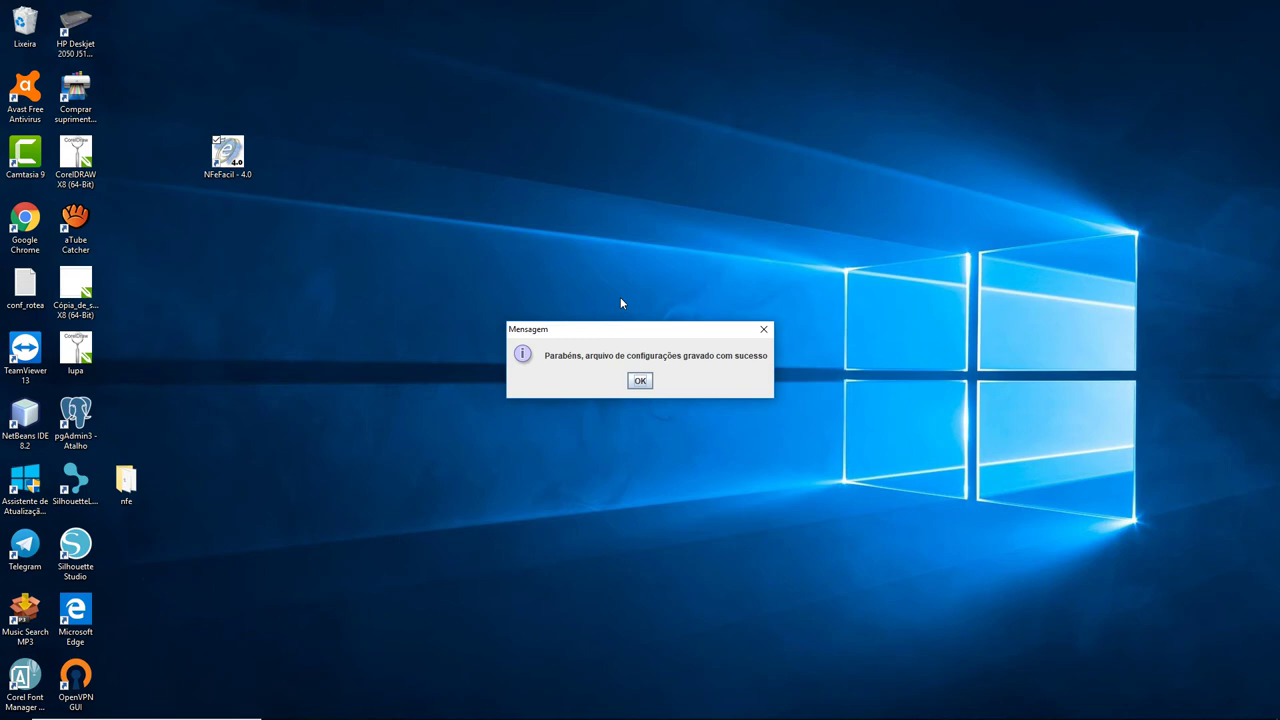
left_click(640, 381)
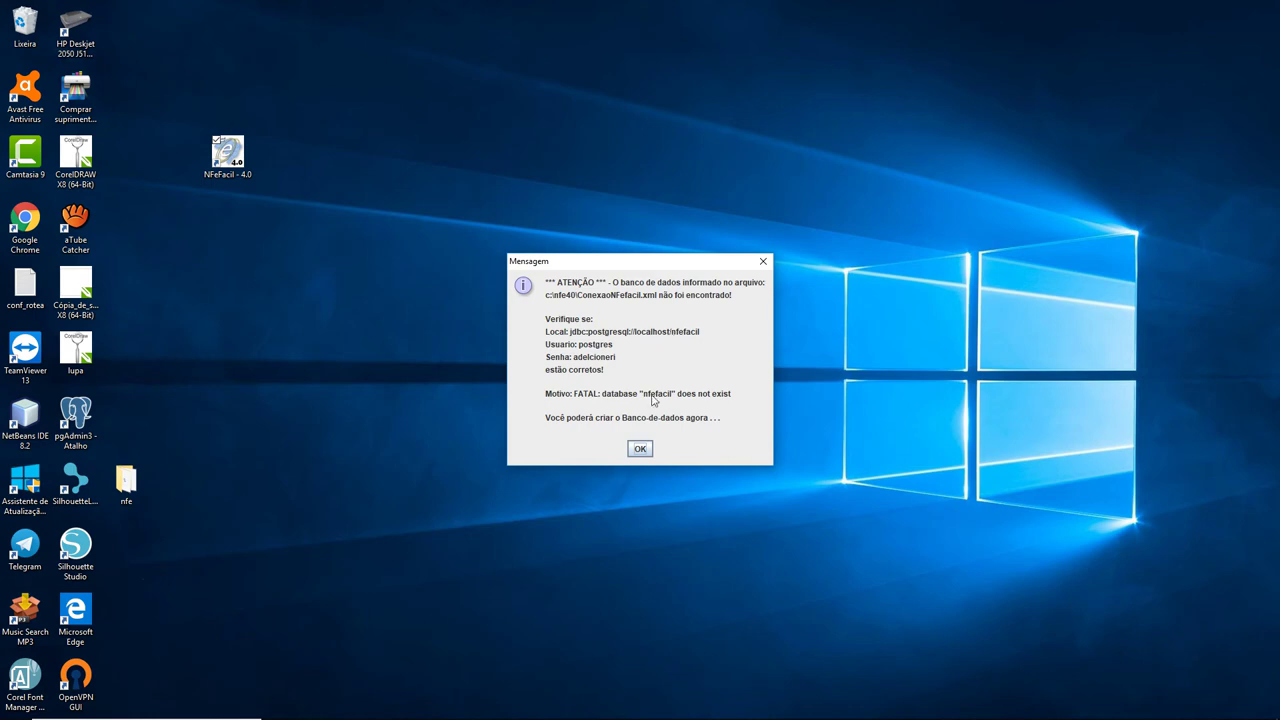
mouse_move(640, 715)
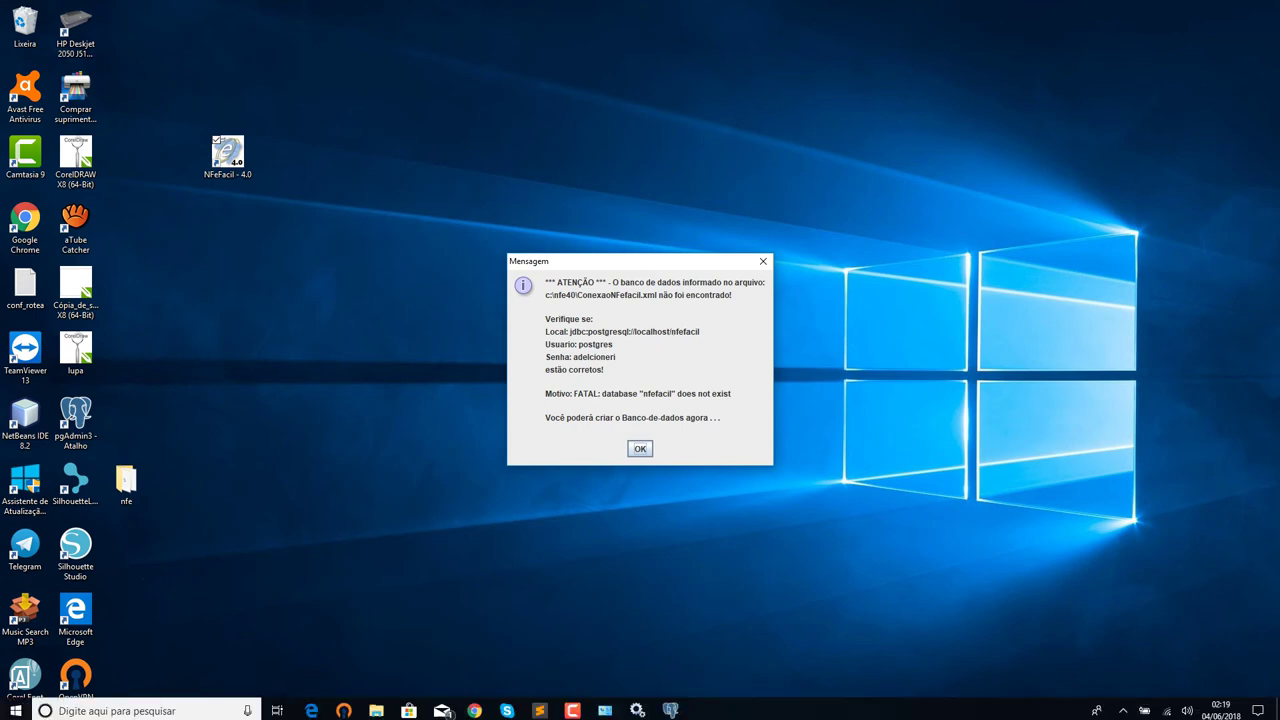
Check pgAdmin lists only postgres, select the name nfefacil in the connection file, then OK the not-found warning.
left_click(670, 707)
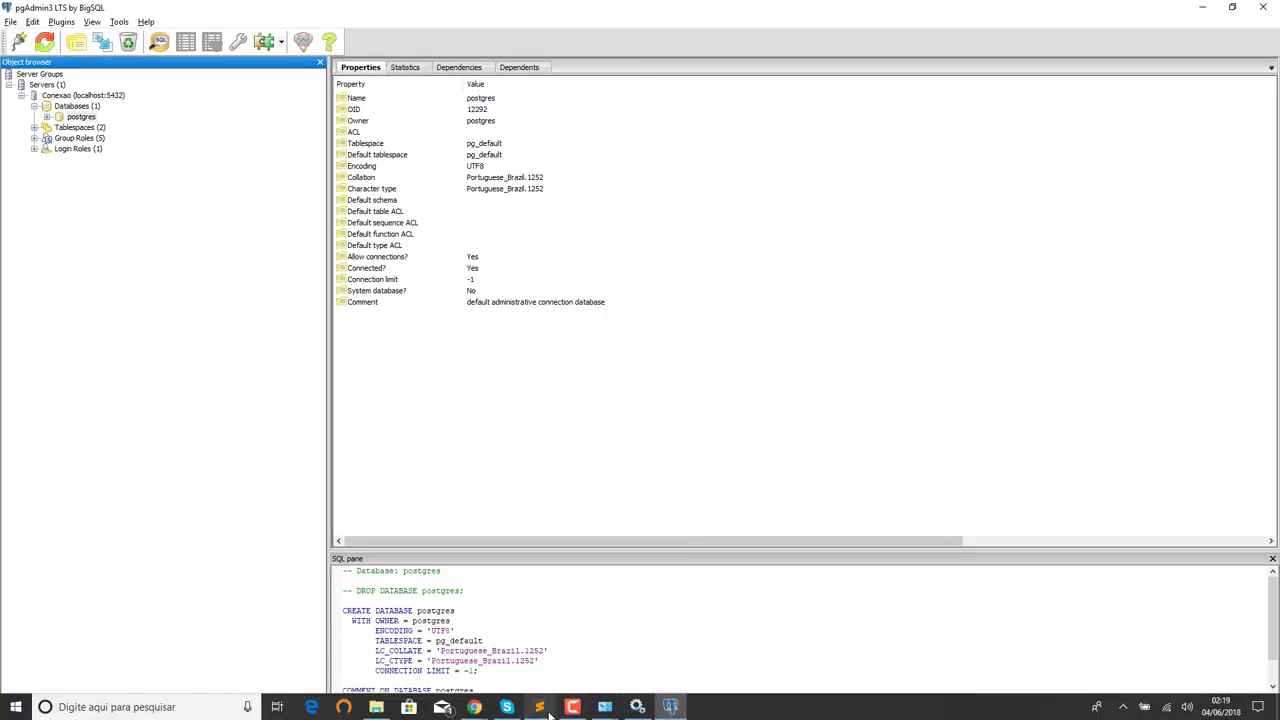
left_click(539, 707)
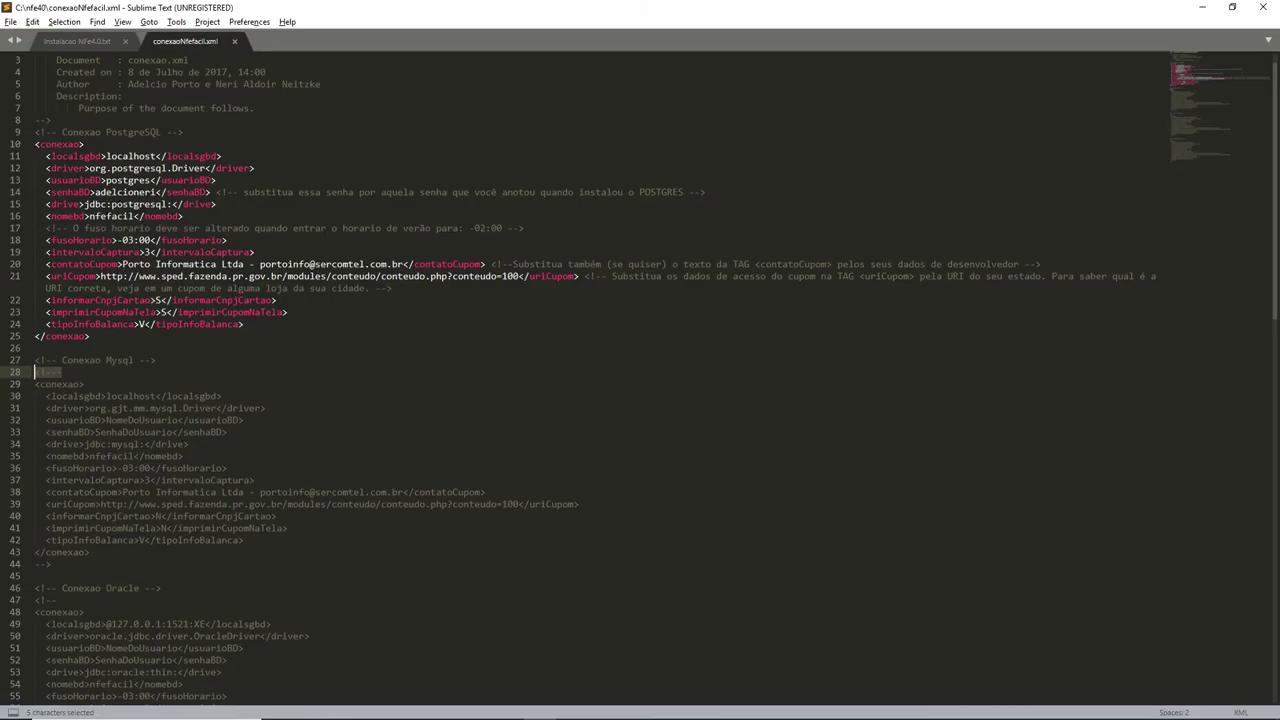
double_click(110, 216)
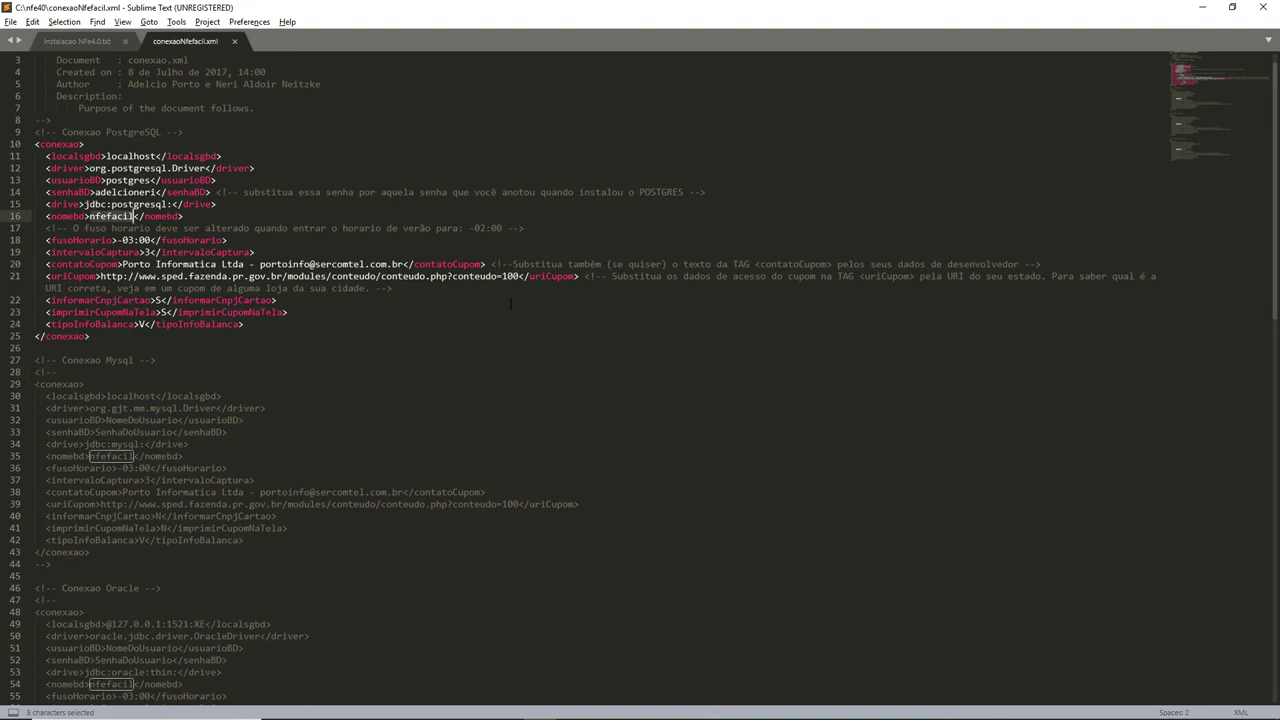
key("alt+Tab")
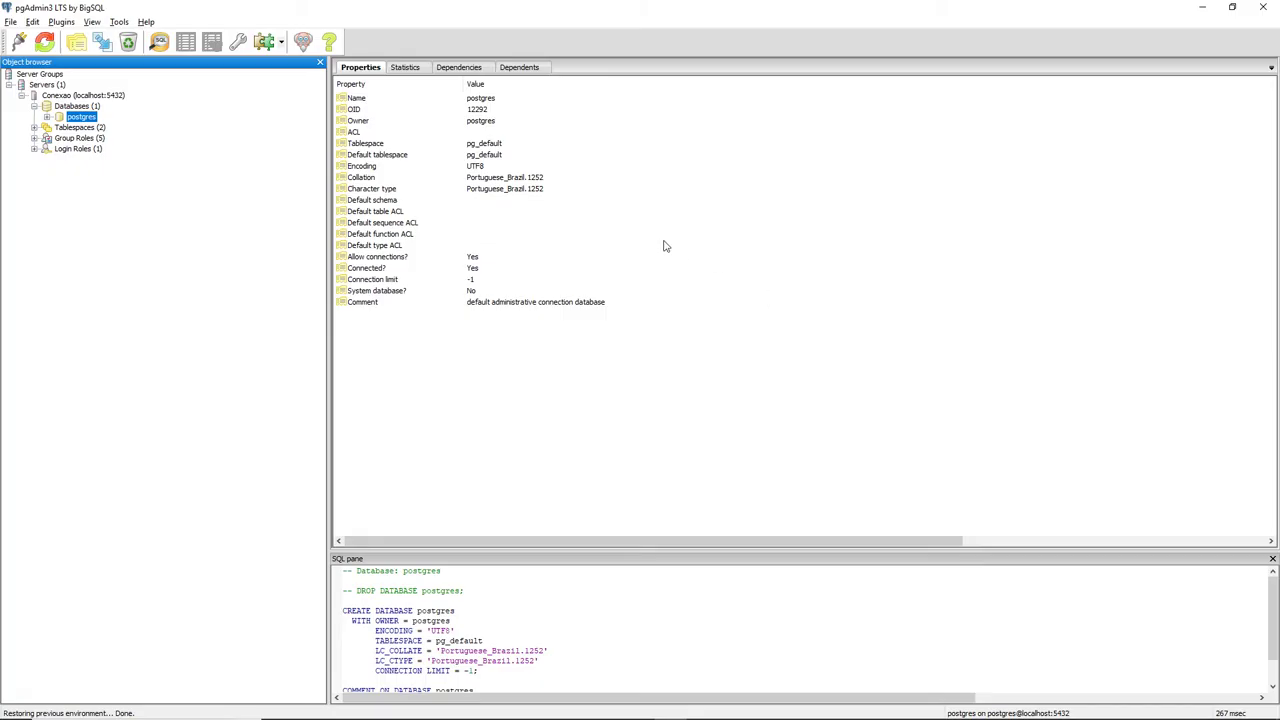
key("alt+Tab")
left_click(664, 246)
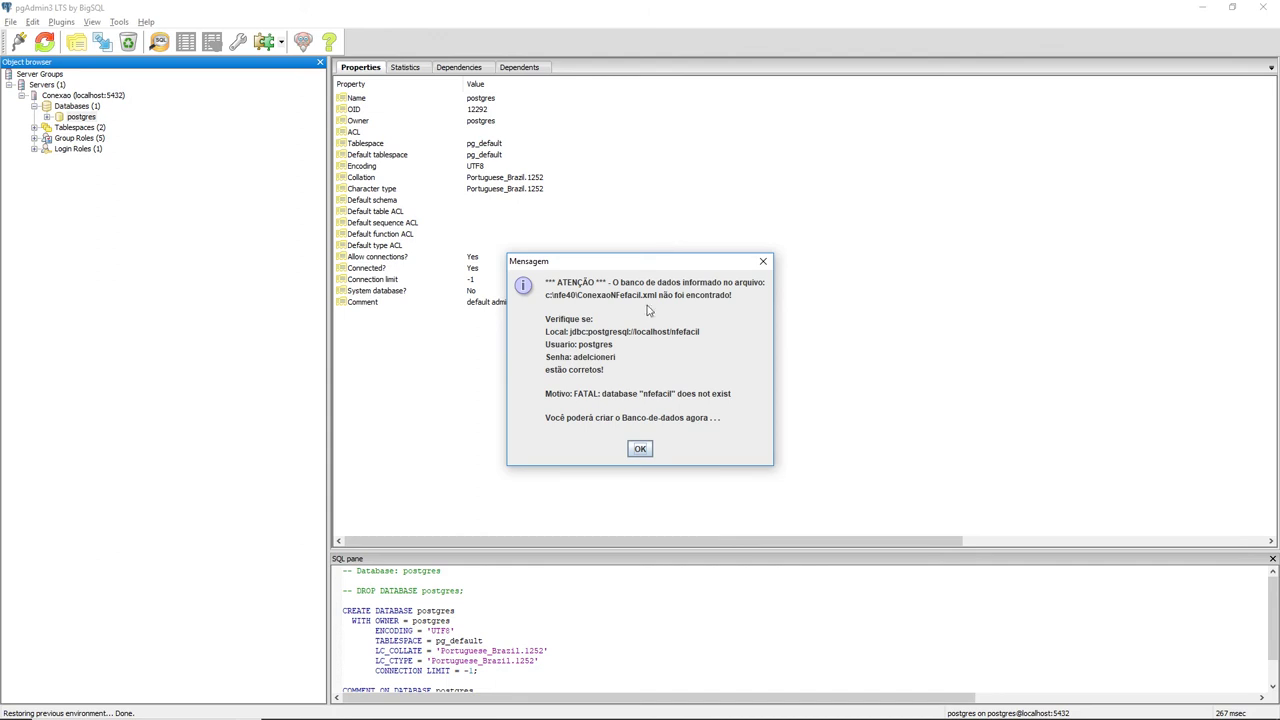
left_click(642, 449)
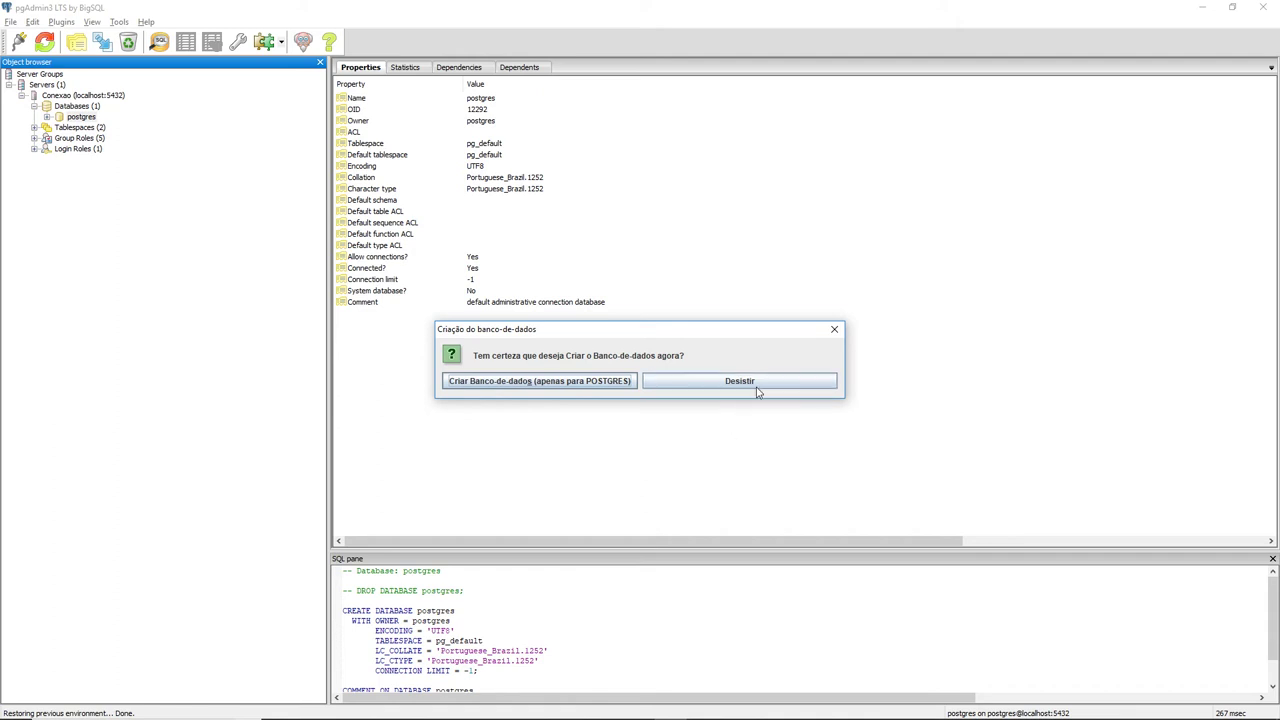
Confirm creating the nfefacil database and acknowledge the wait and creation-complete messages.
left_click(536, 381)
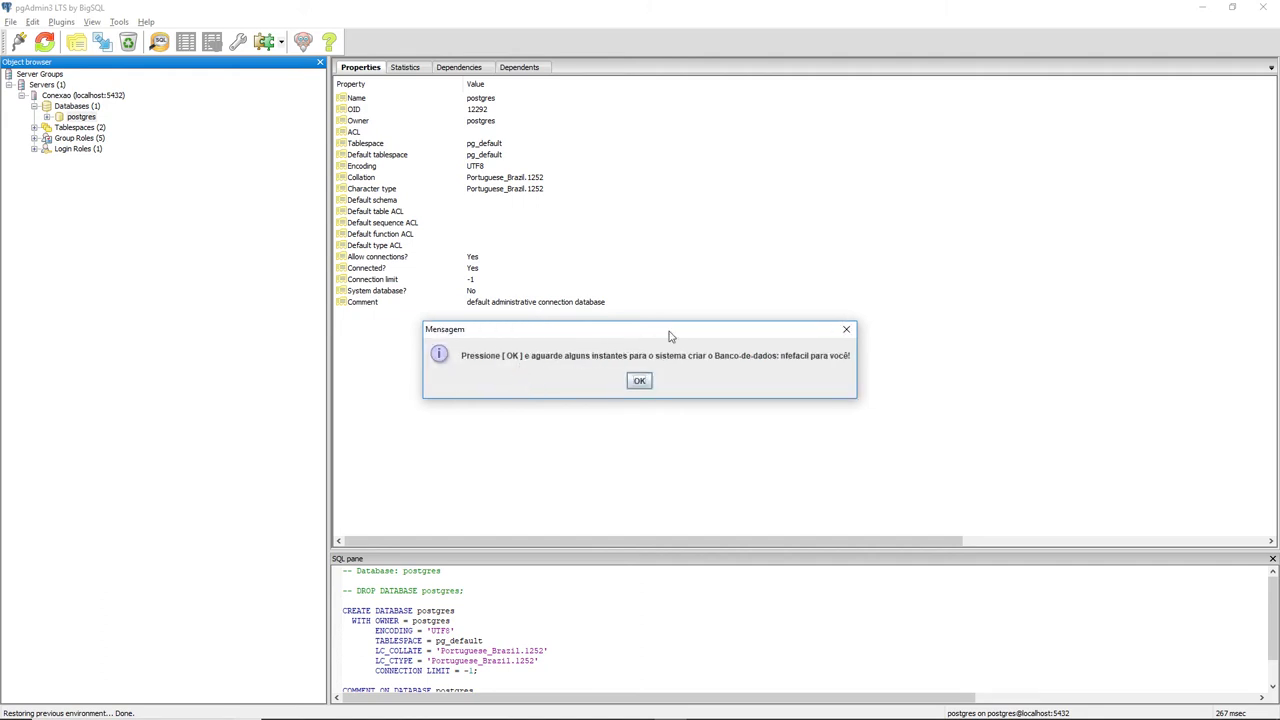
left_click(640, 384)
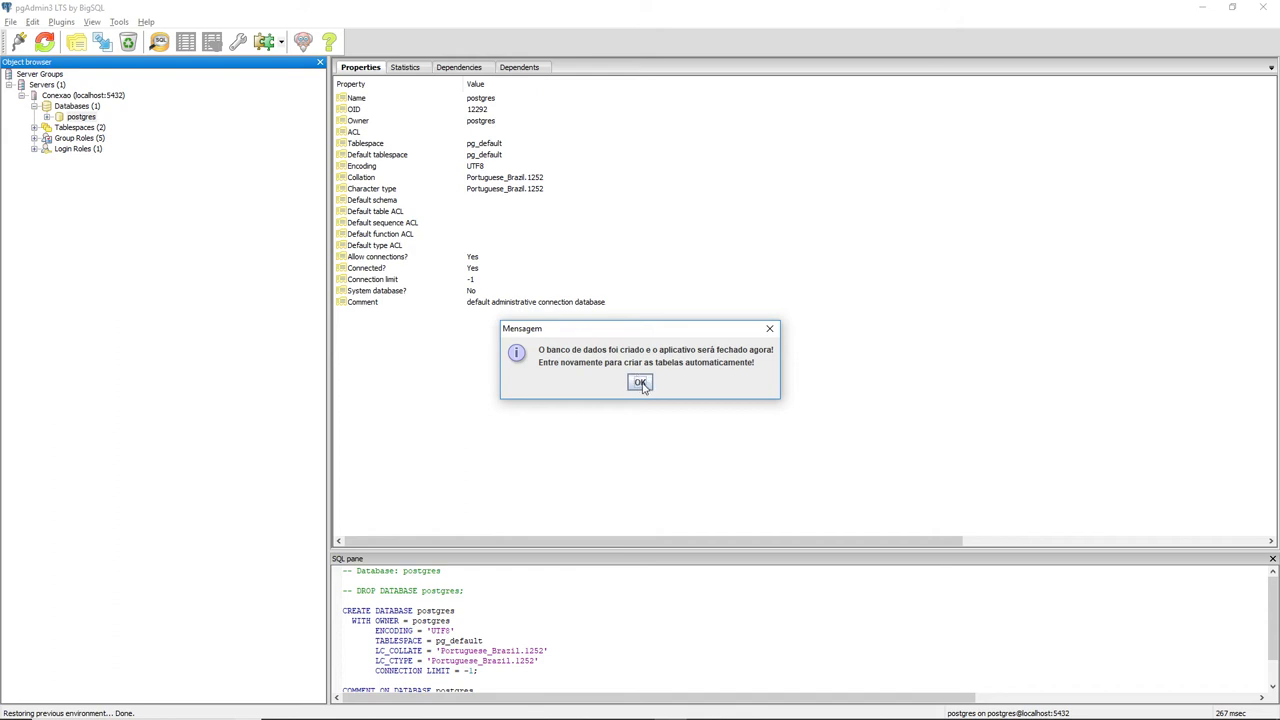
left_click(640, 383)
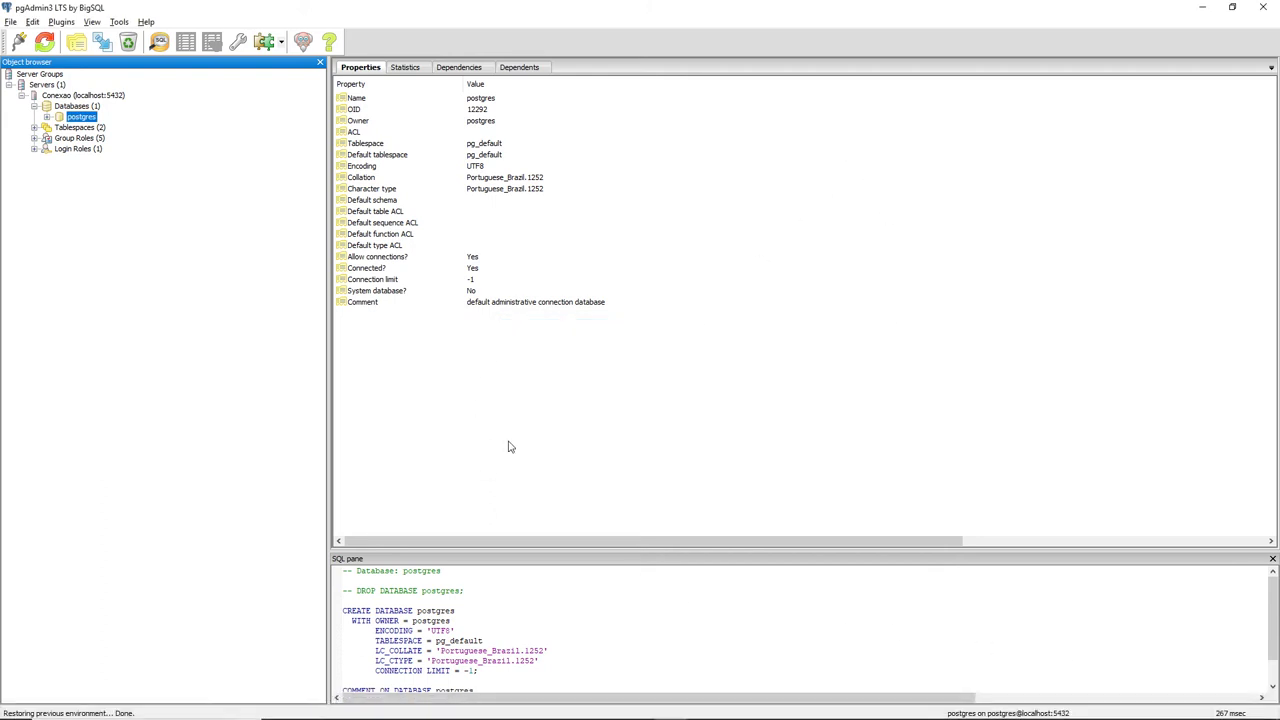
Refresh the pgAdmin server, expand nfefacil > Schemas > public to find it empty, then show the desktop.
mouse_move(565, 712)
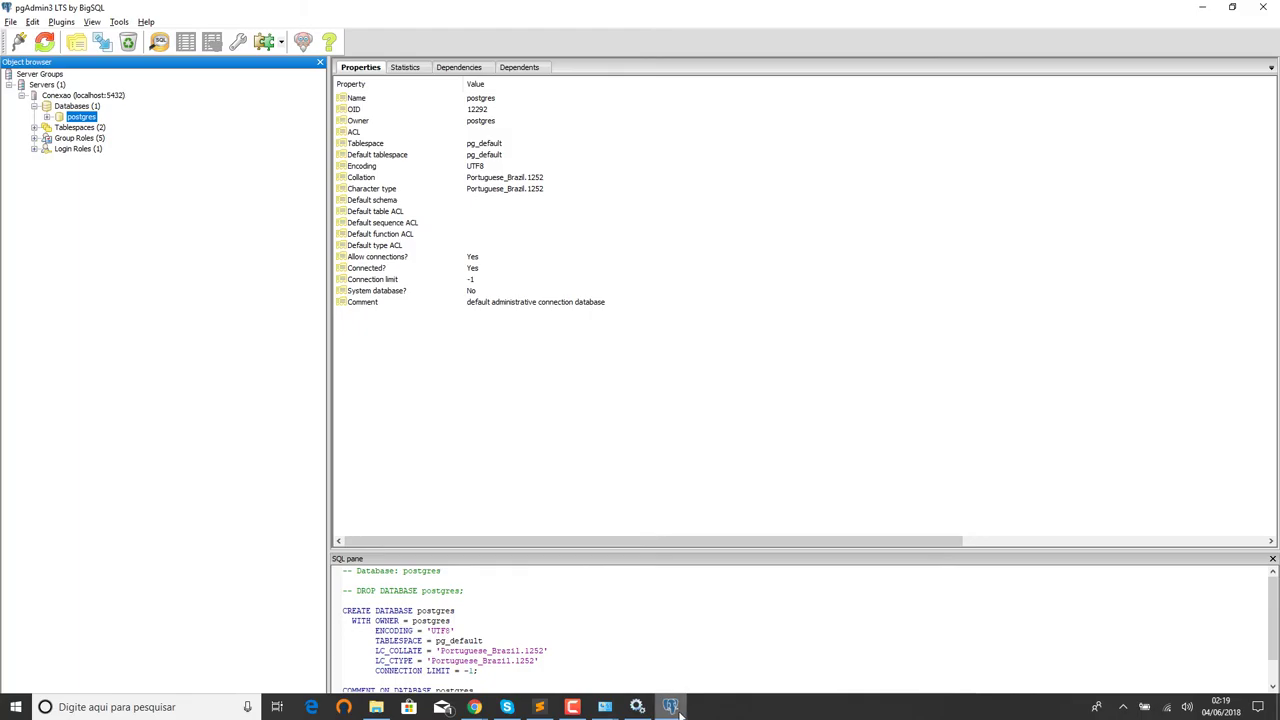
left_click(675, 709)
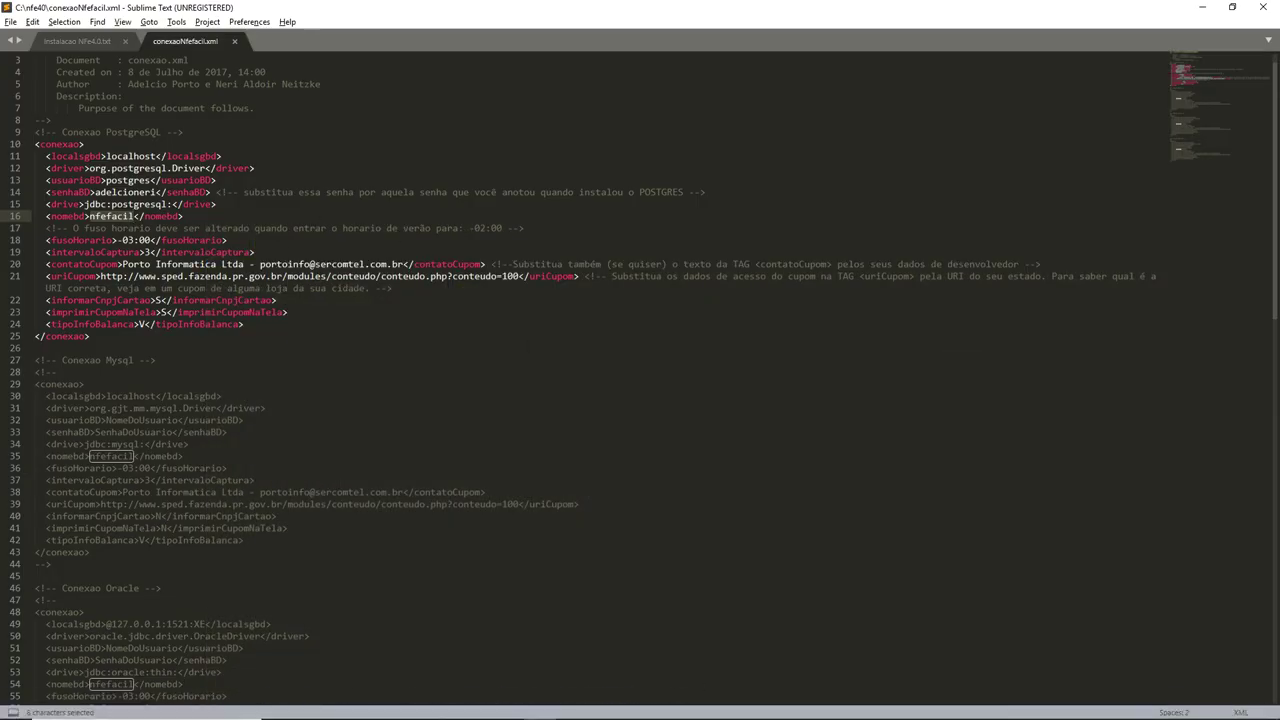
left_click(670, 712)
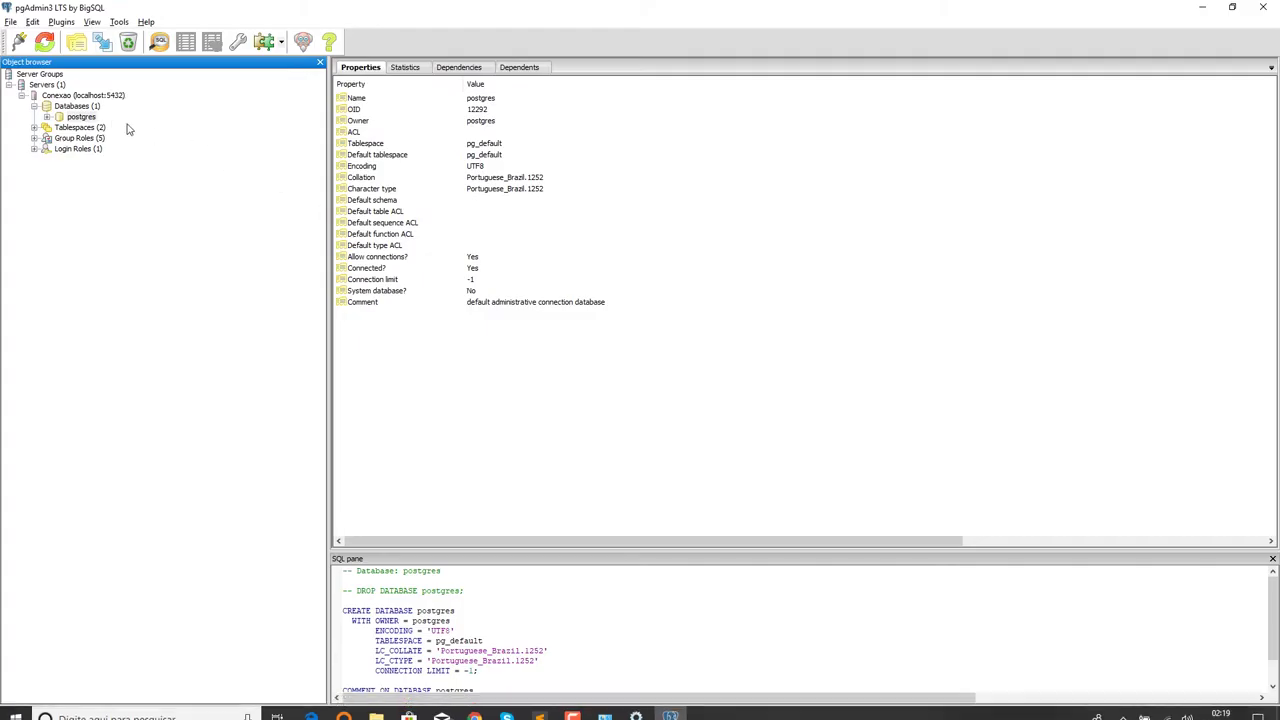
right_click(75, 99)
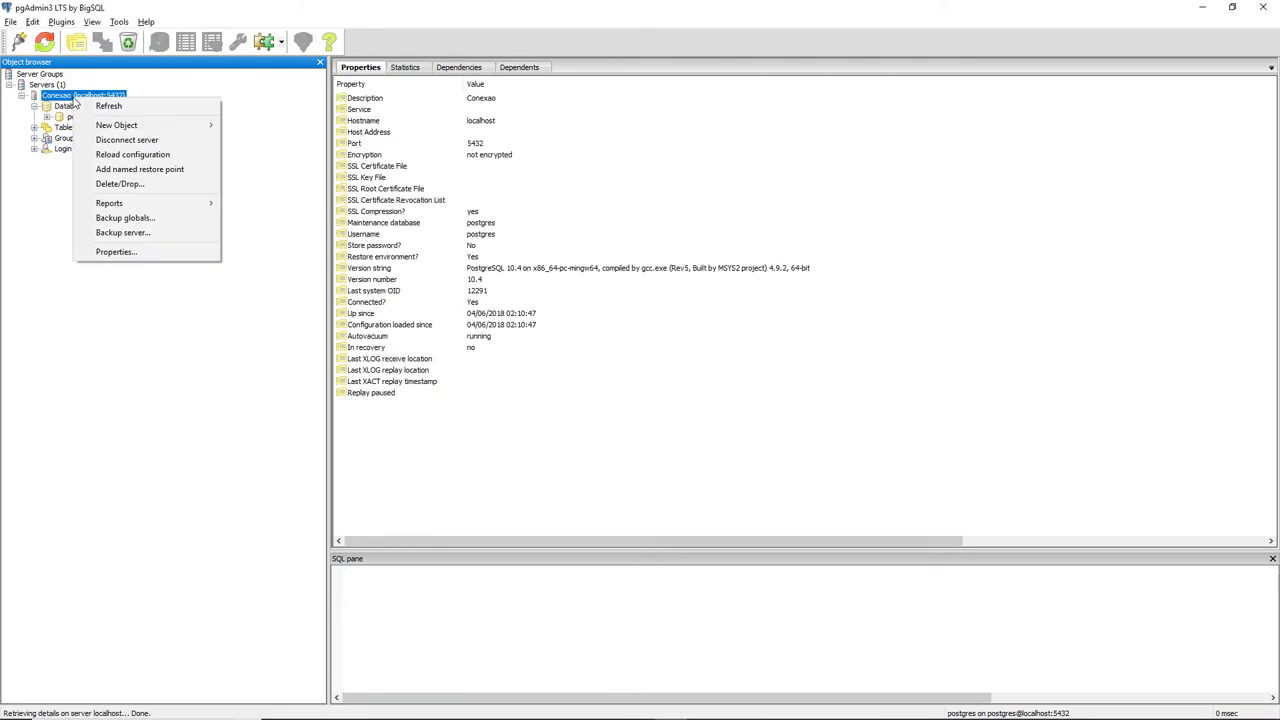
left_click(108, 106)
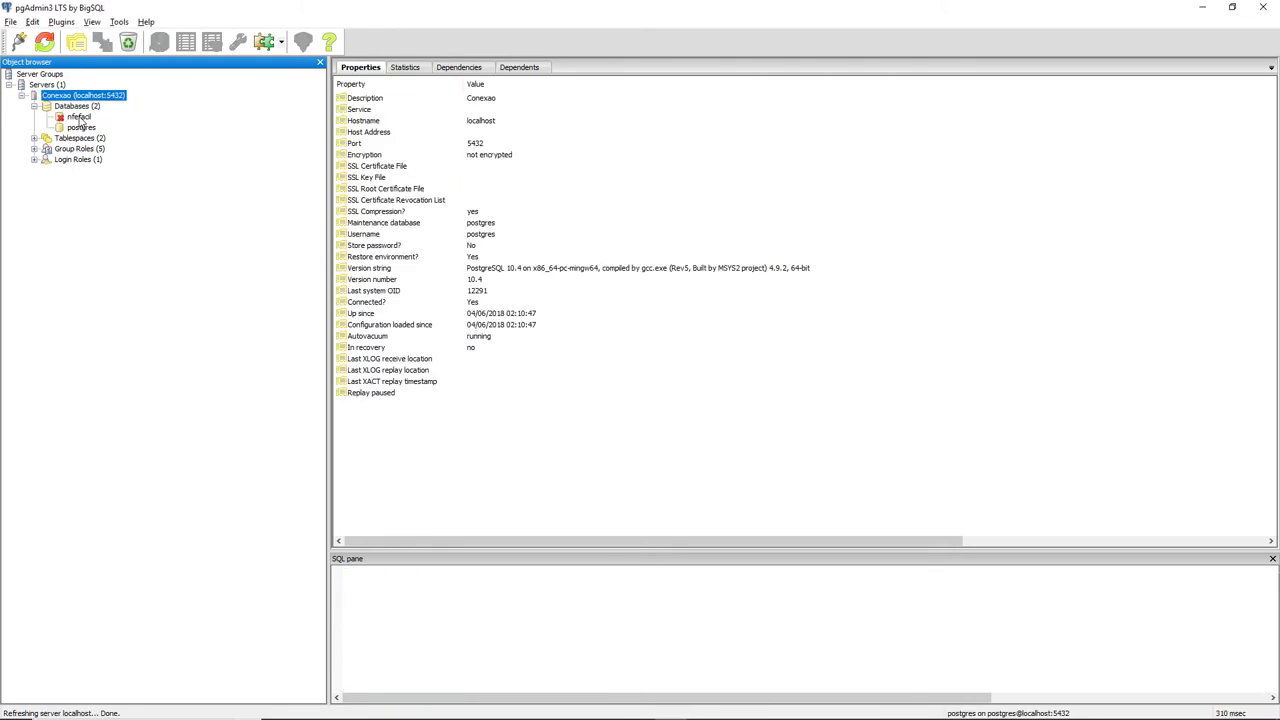
left_click(79, 117)
left_click(47, 118)
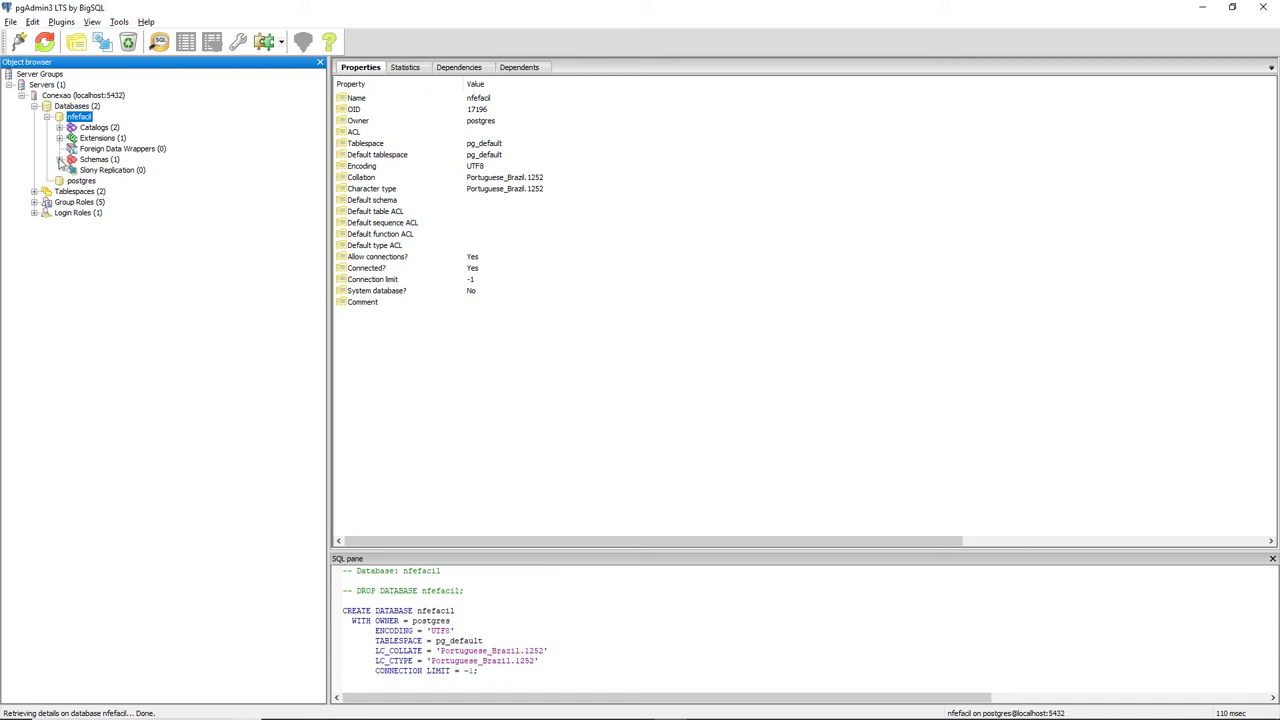
left_click(59, 160)
left_click(72, 171)
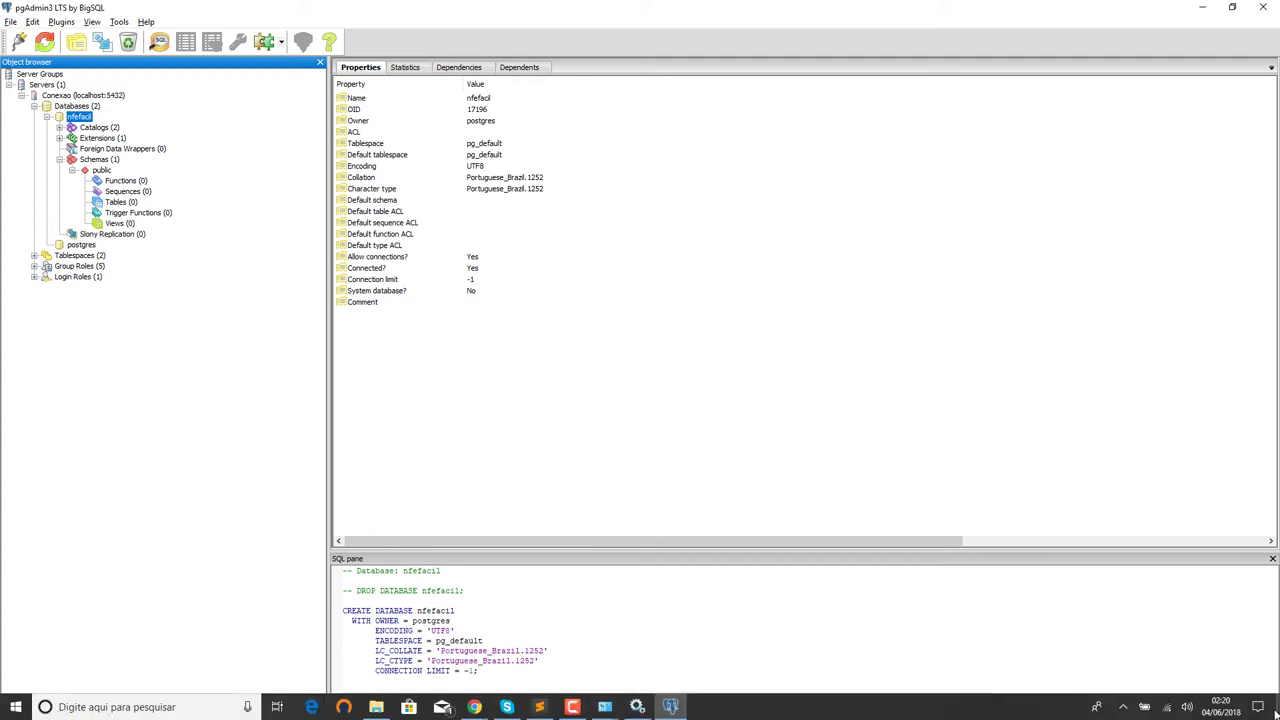
left_click(1277, 710)
Relaunch NFeFacil and accept the imports of 5570 cities and 133 CFOP records until the login appears.
left_click(357, 307)
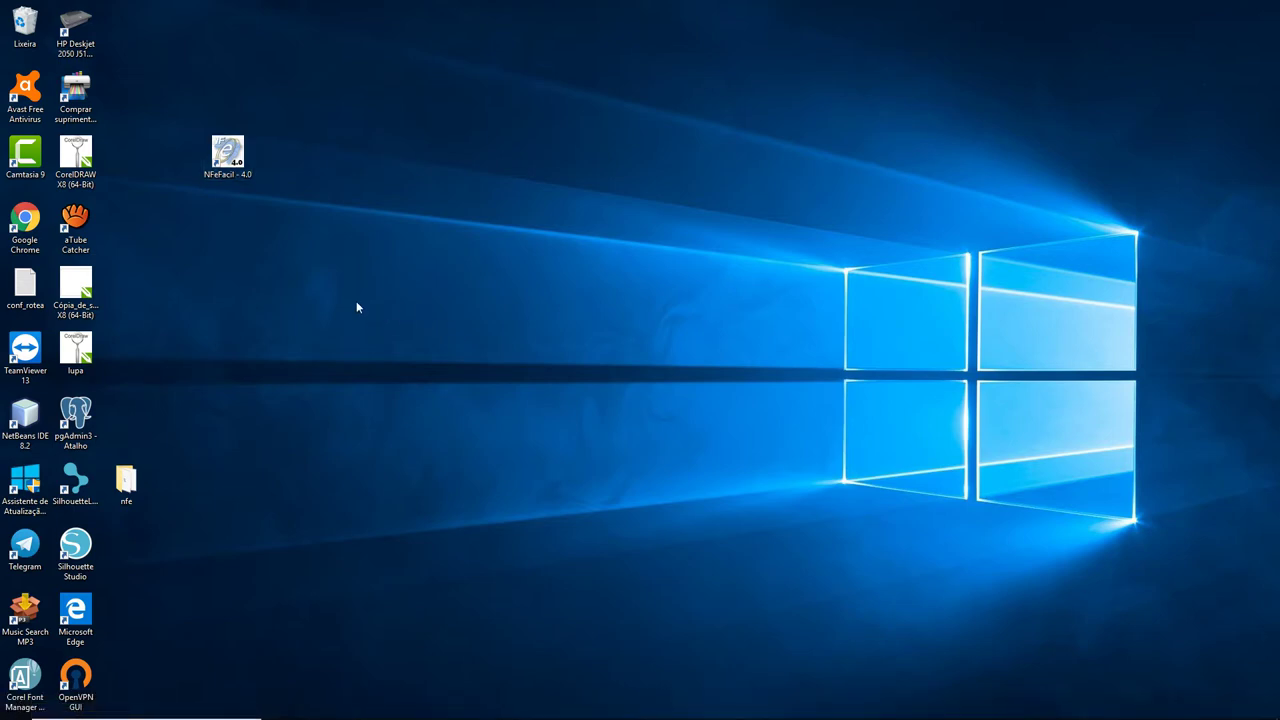
left_click(229, 160)
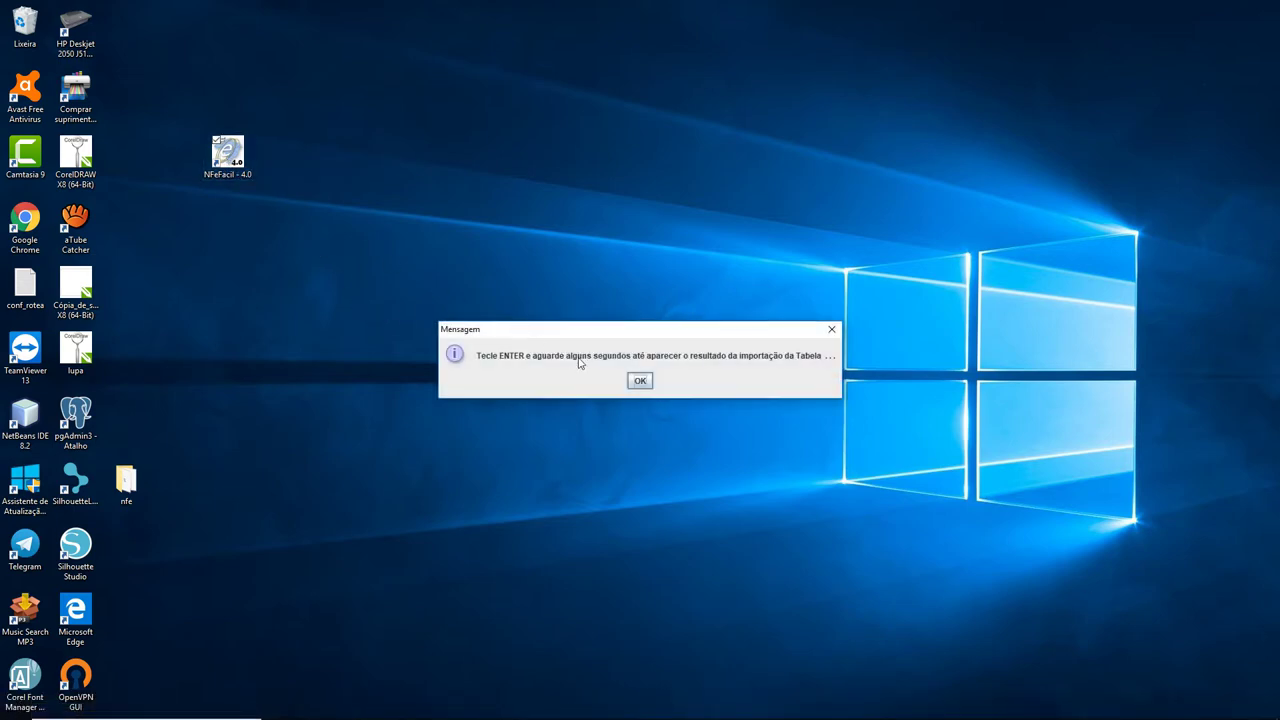
left_click(641, 381)
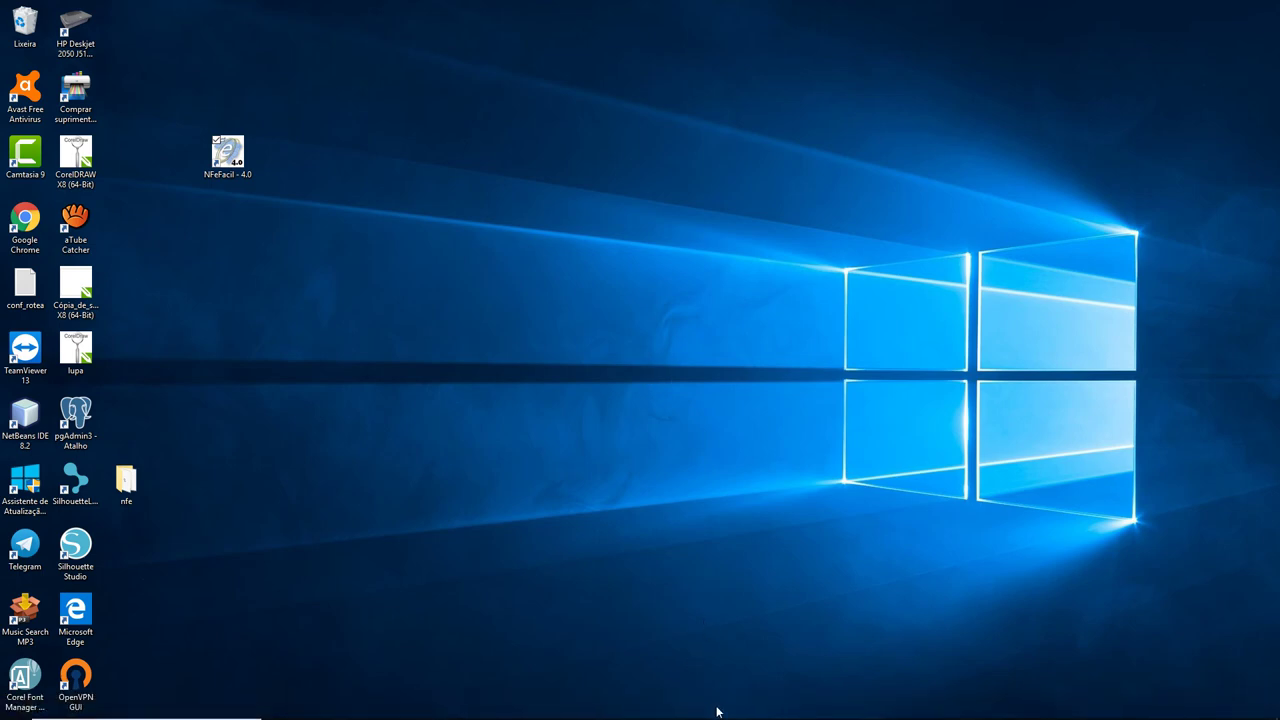
mouse_move(717, 715)
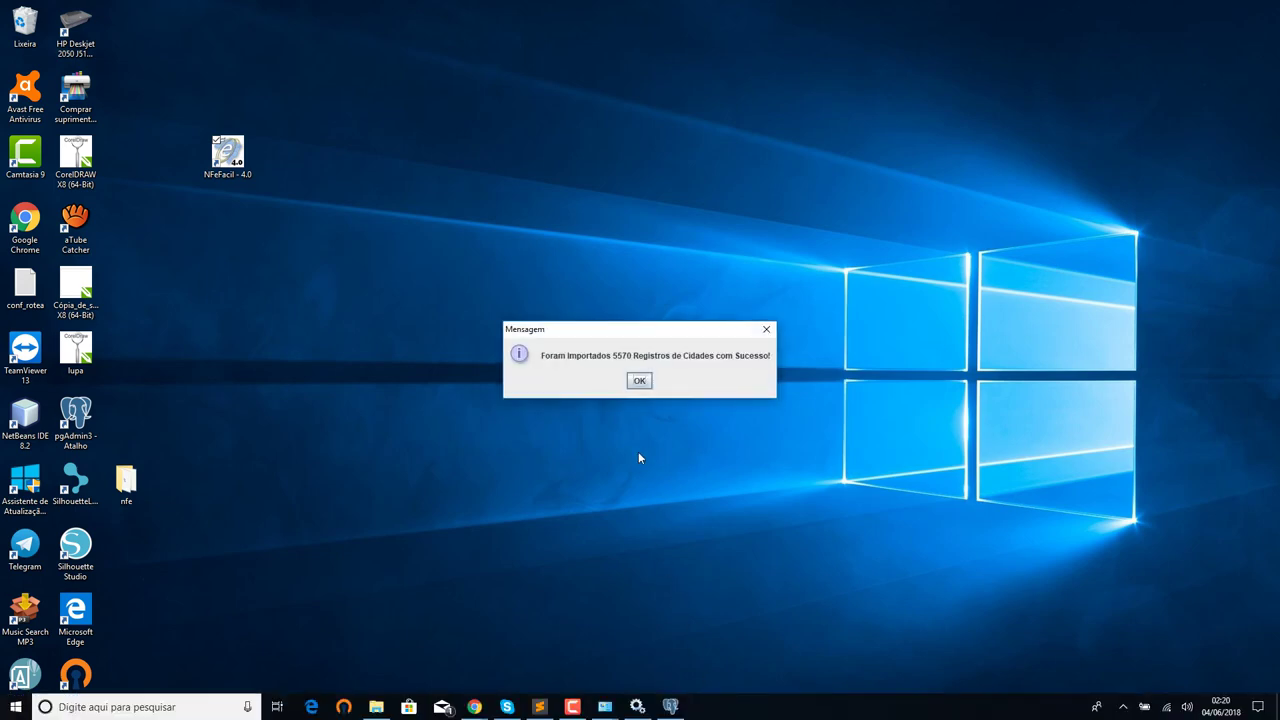
left_click(640, 381)
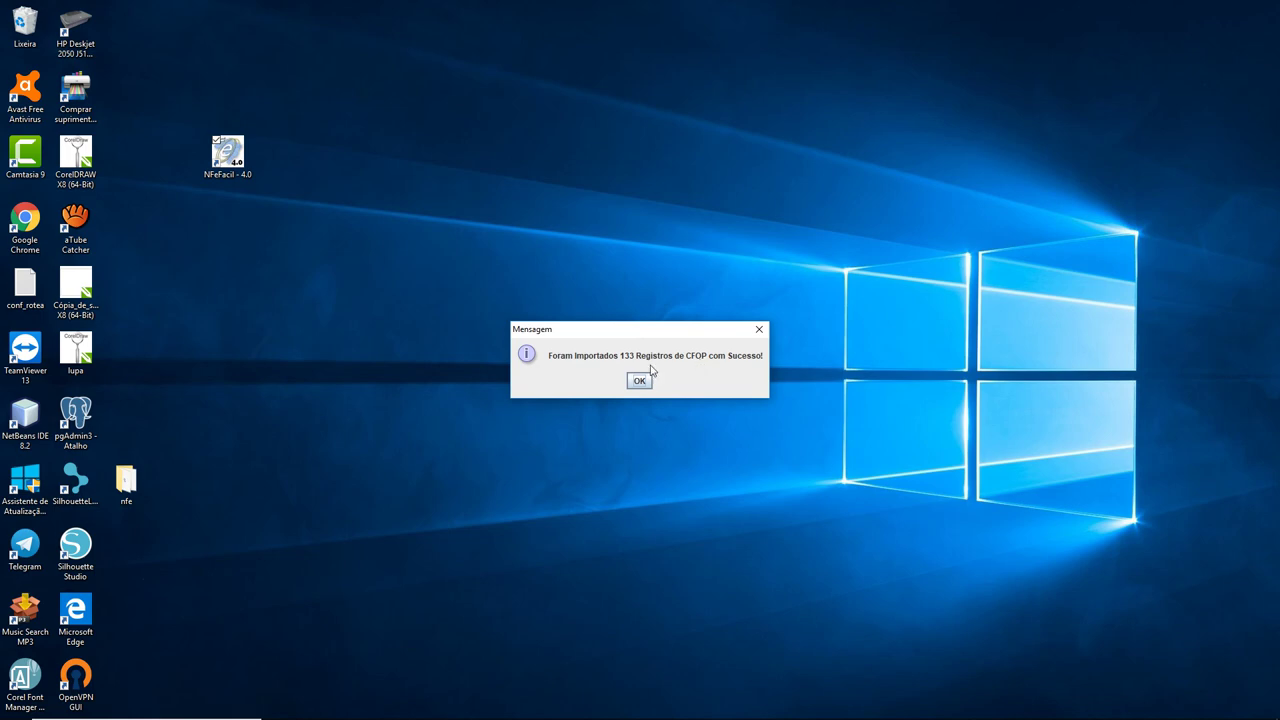
left_click(640, 381)
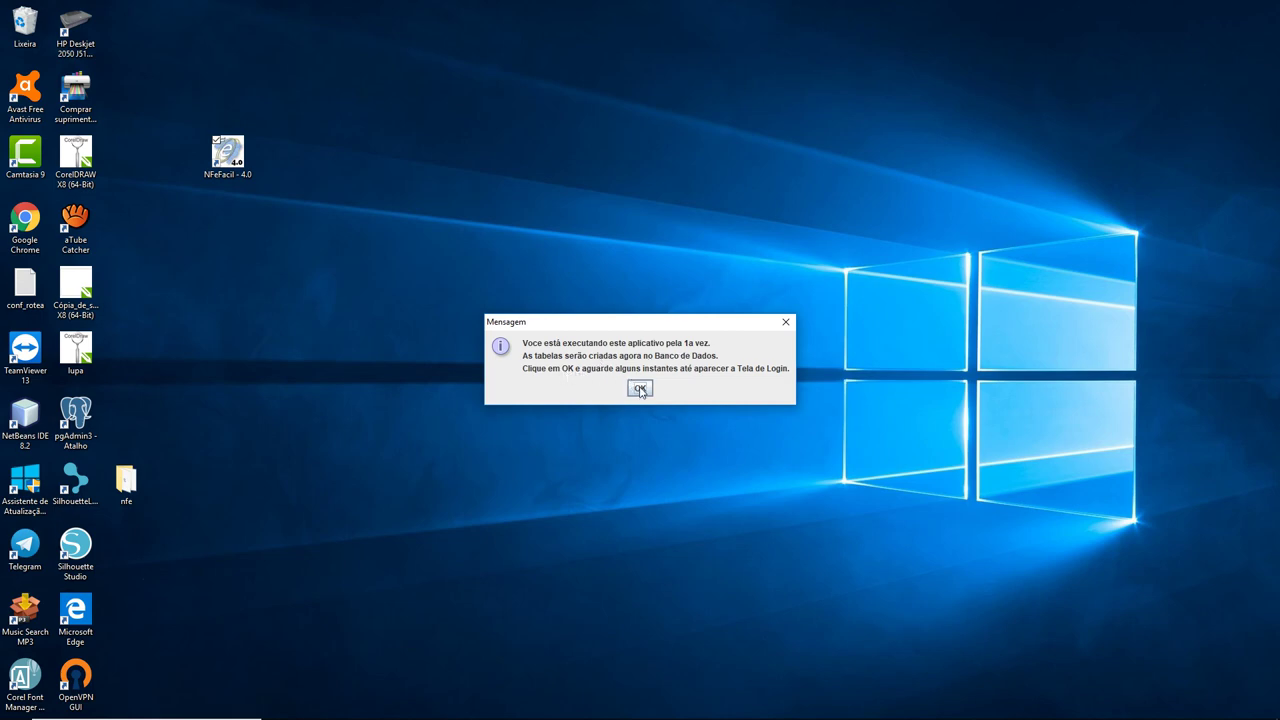
left_click(640, 389)
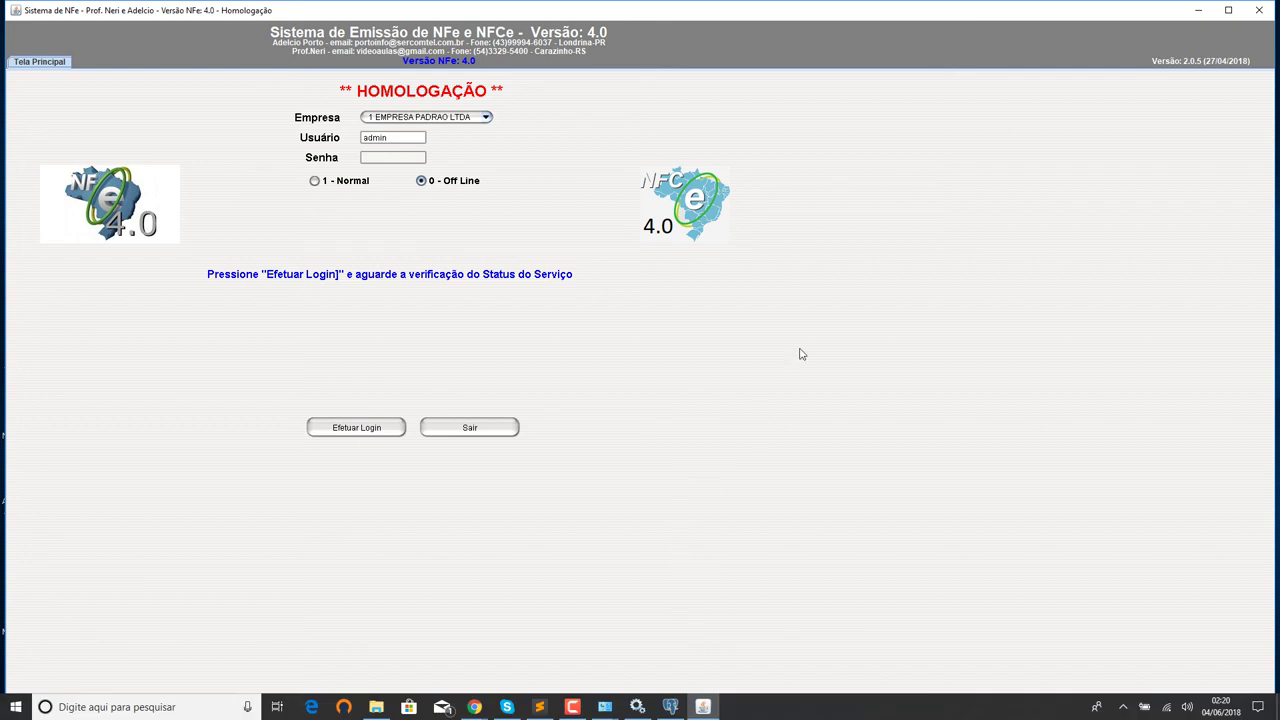
Restore and re-maximize the NFeFacil login window, then return to pgAdmin.
left_click(1230, 11)
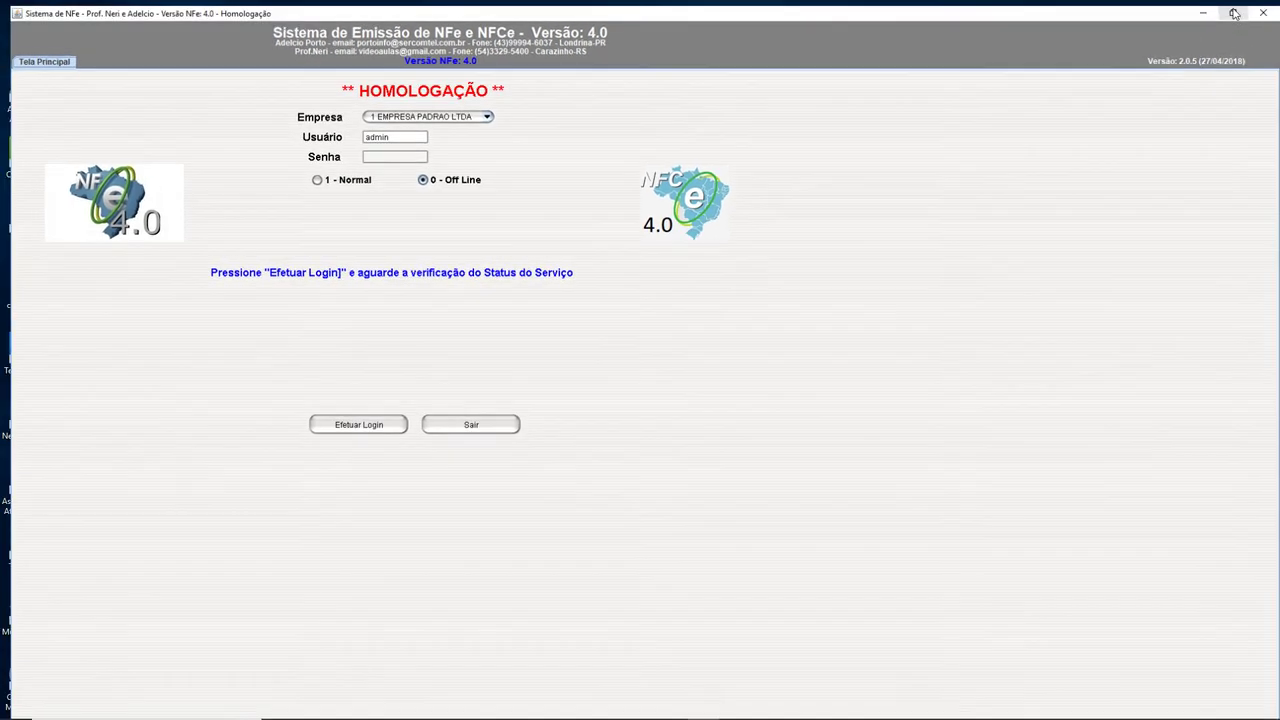
left_click(1234, 12)
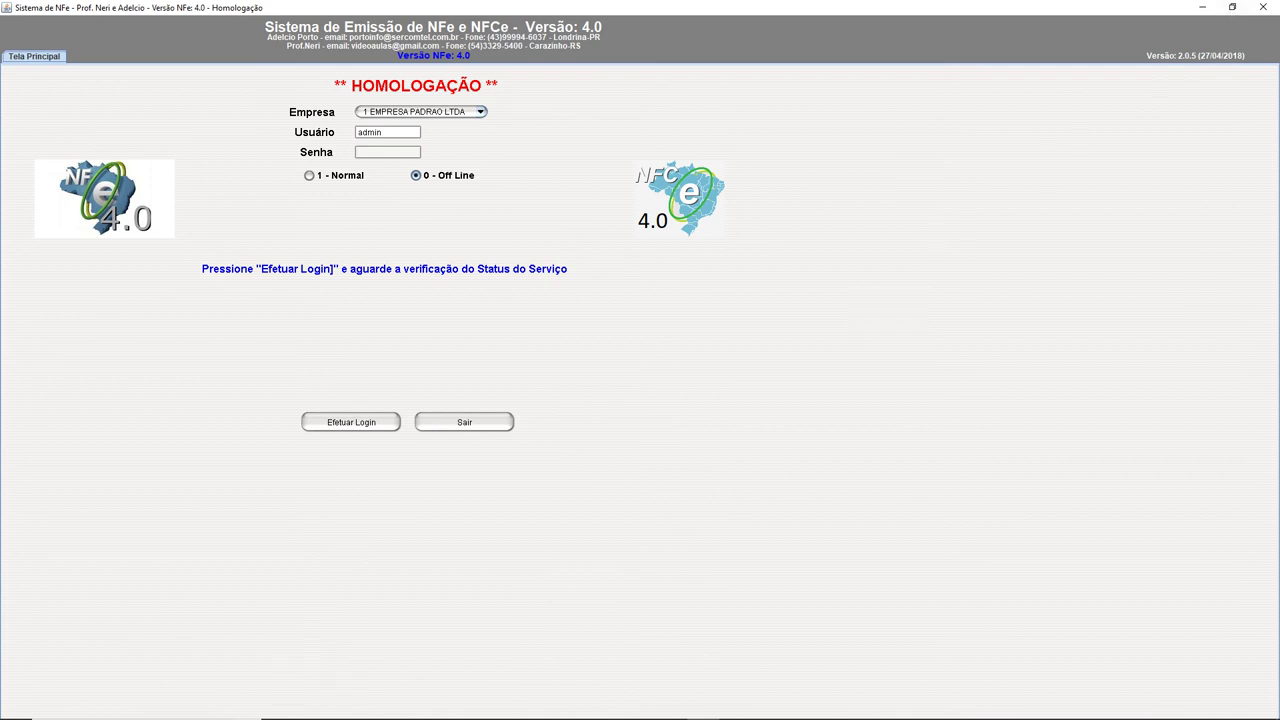
left_click(672, 708)
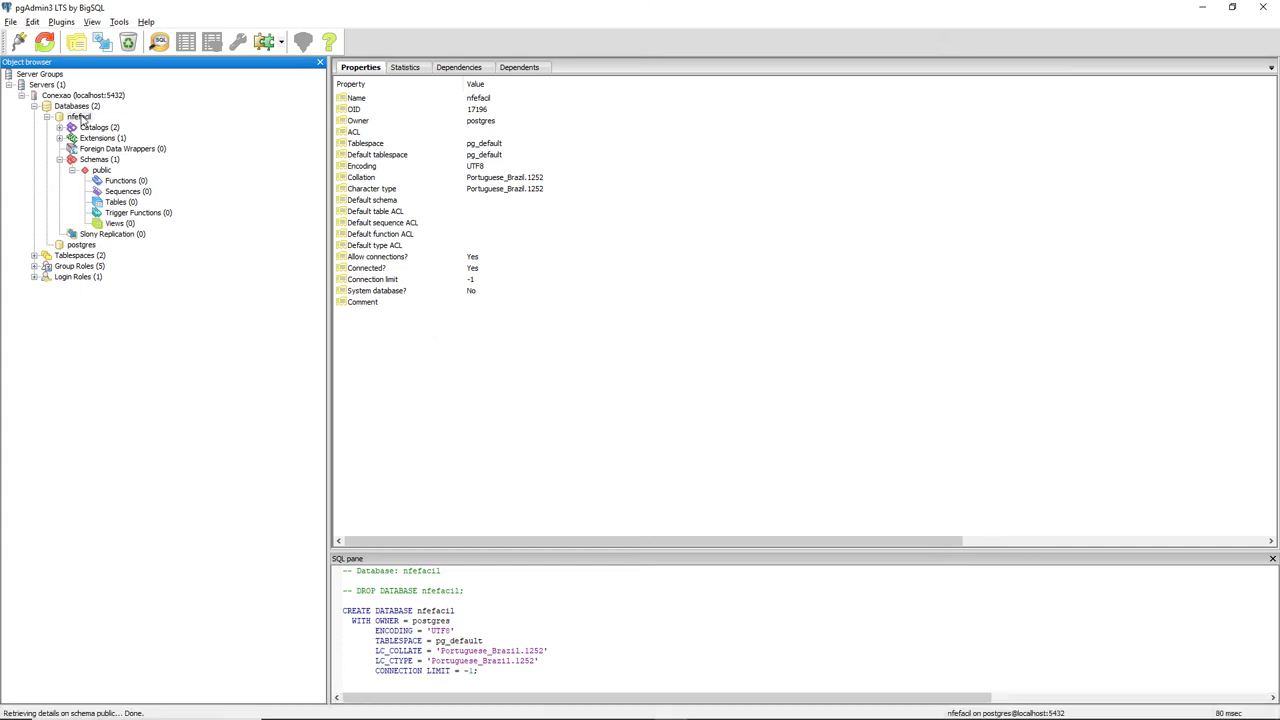
Refresh nfefacil to reveal its 37 tables, then browse and close the top 100 rows of ibge.
right_click(84, 118)
left_click(115, 123)
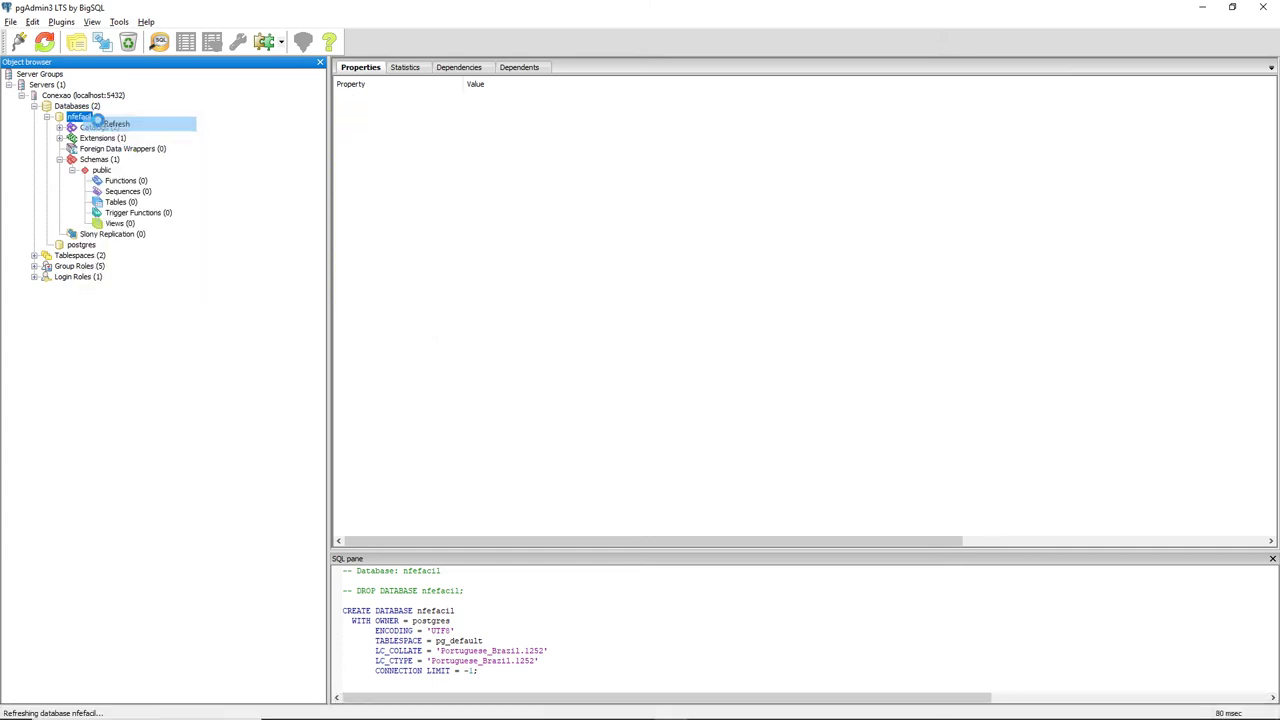
left_click(86, 203)
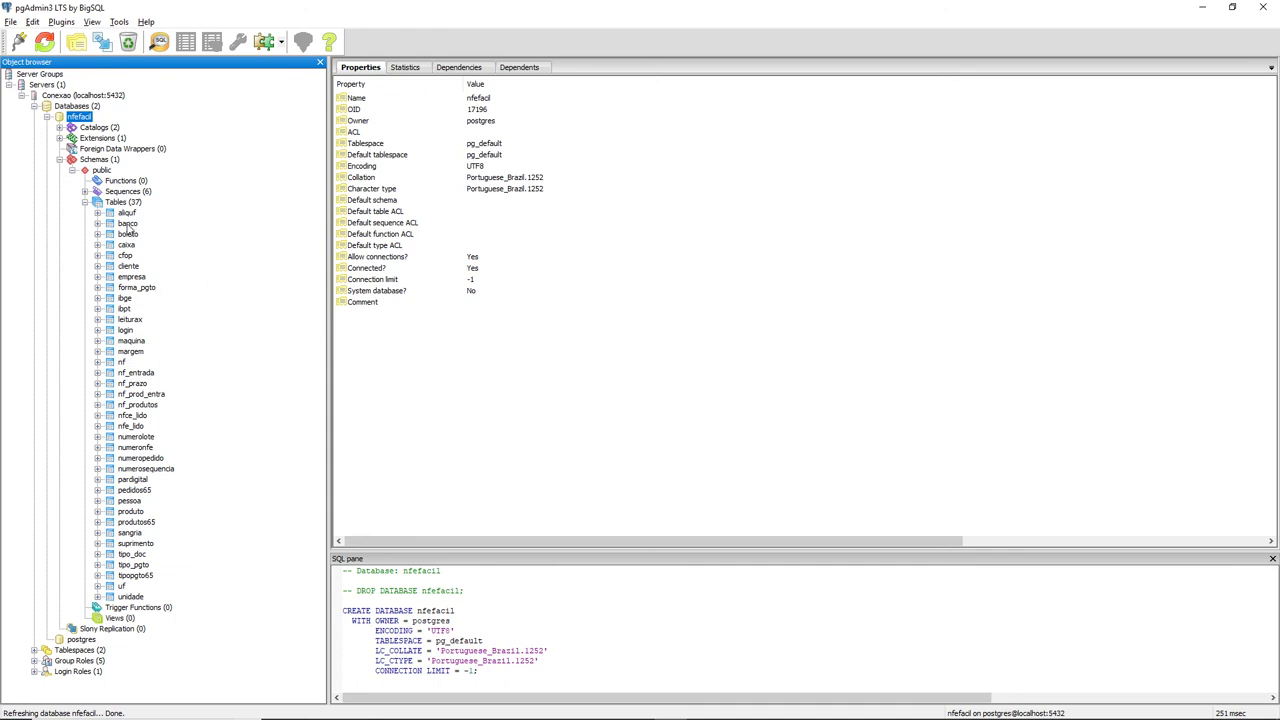
left_click(124, 300)
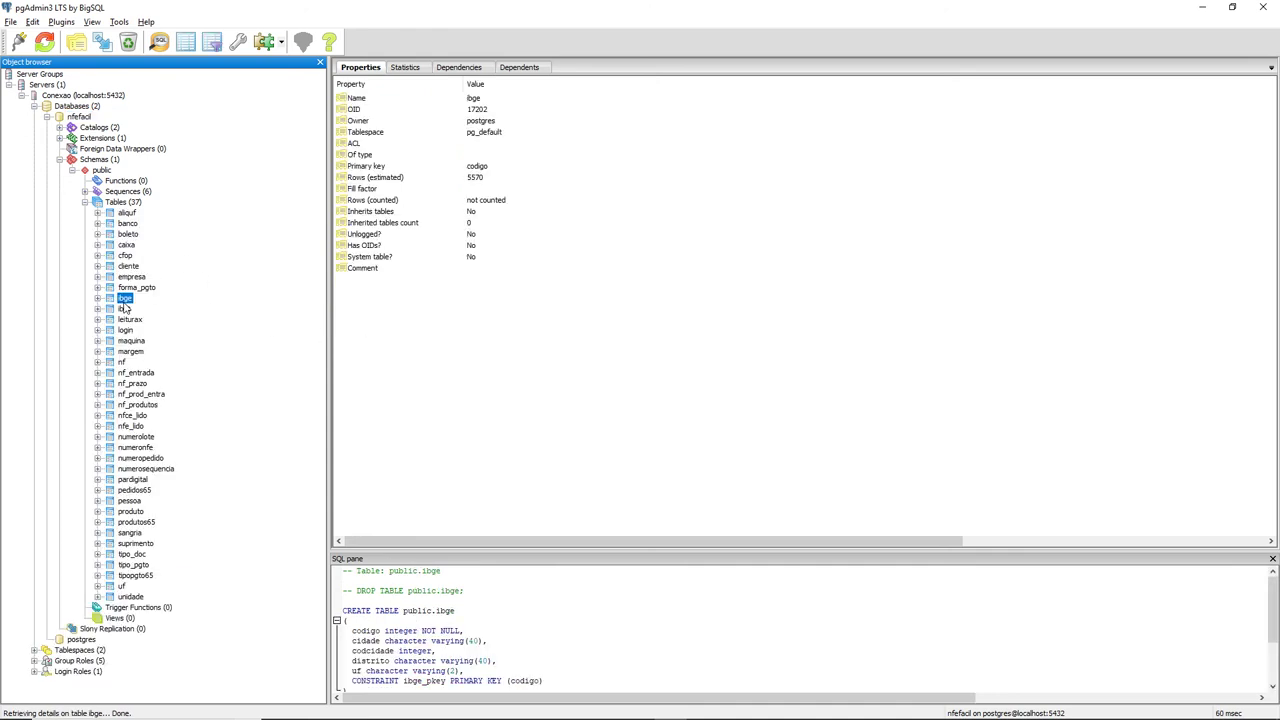
right_click(124, 300)
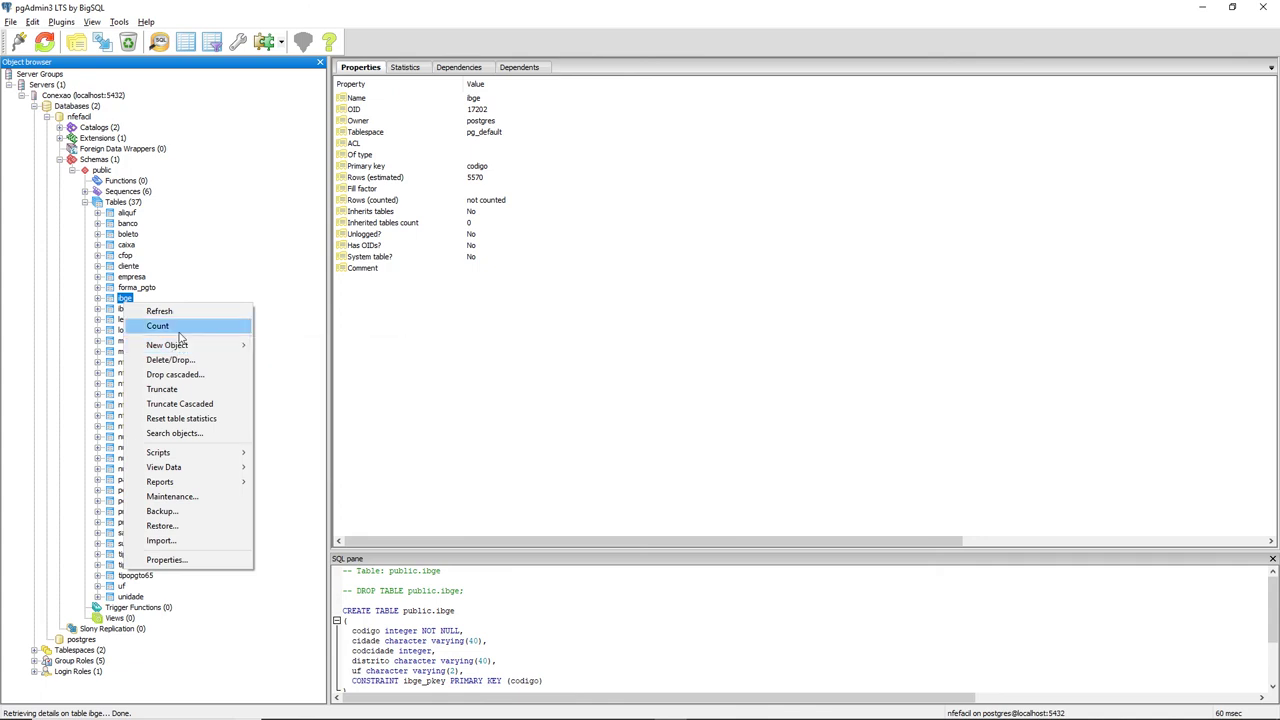
mouse_move(226, 468)
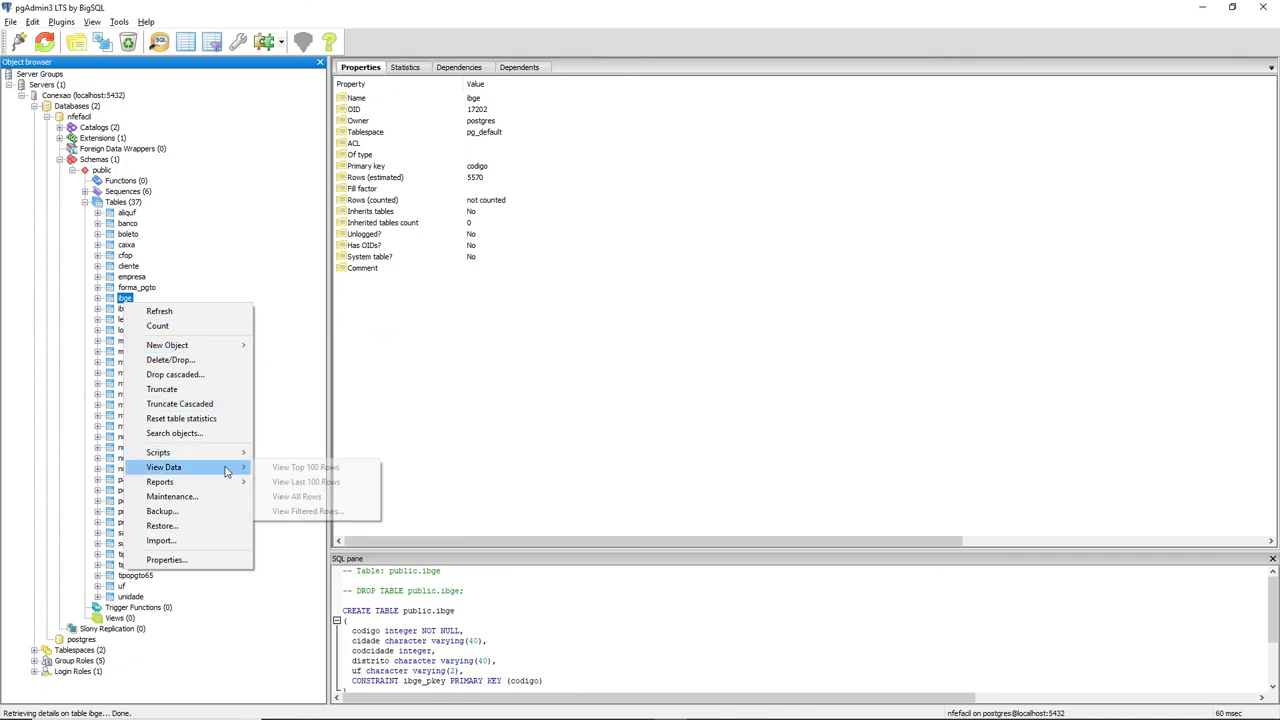
left_click(285, 467)
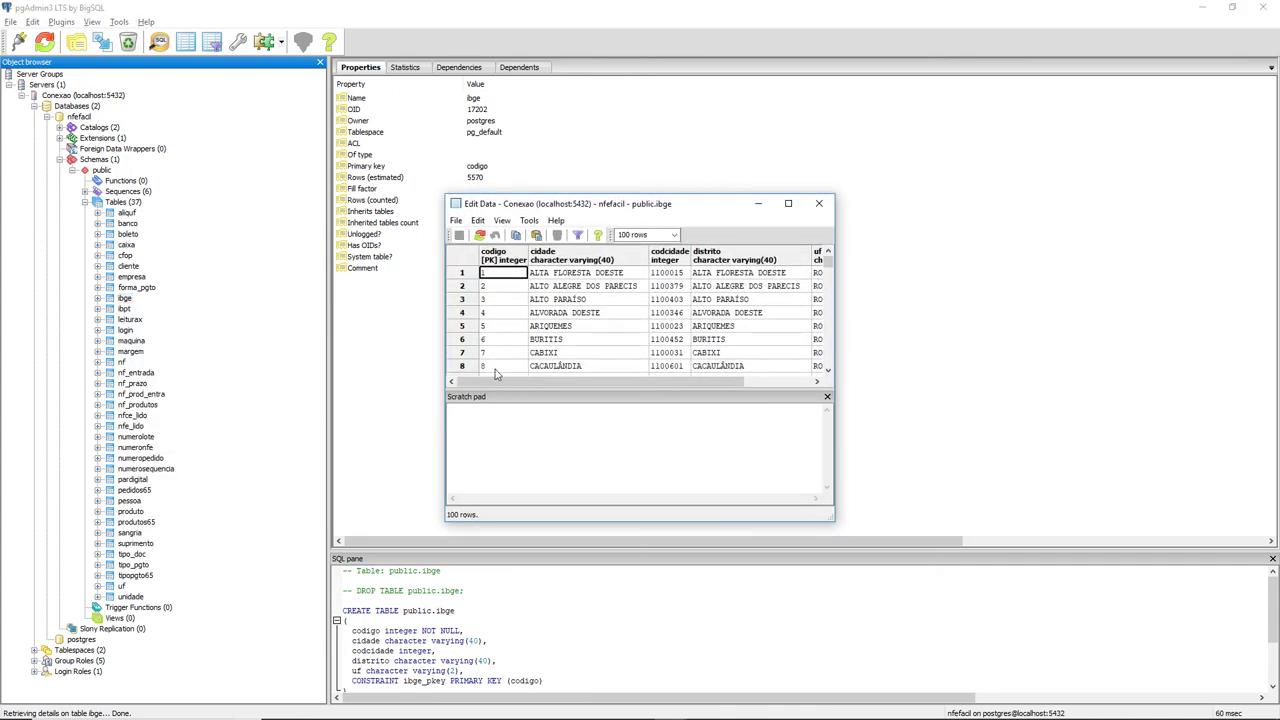
left_click_drag(644, 385, 775, 381)
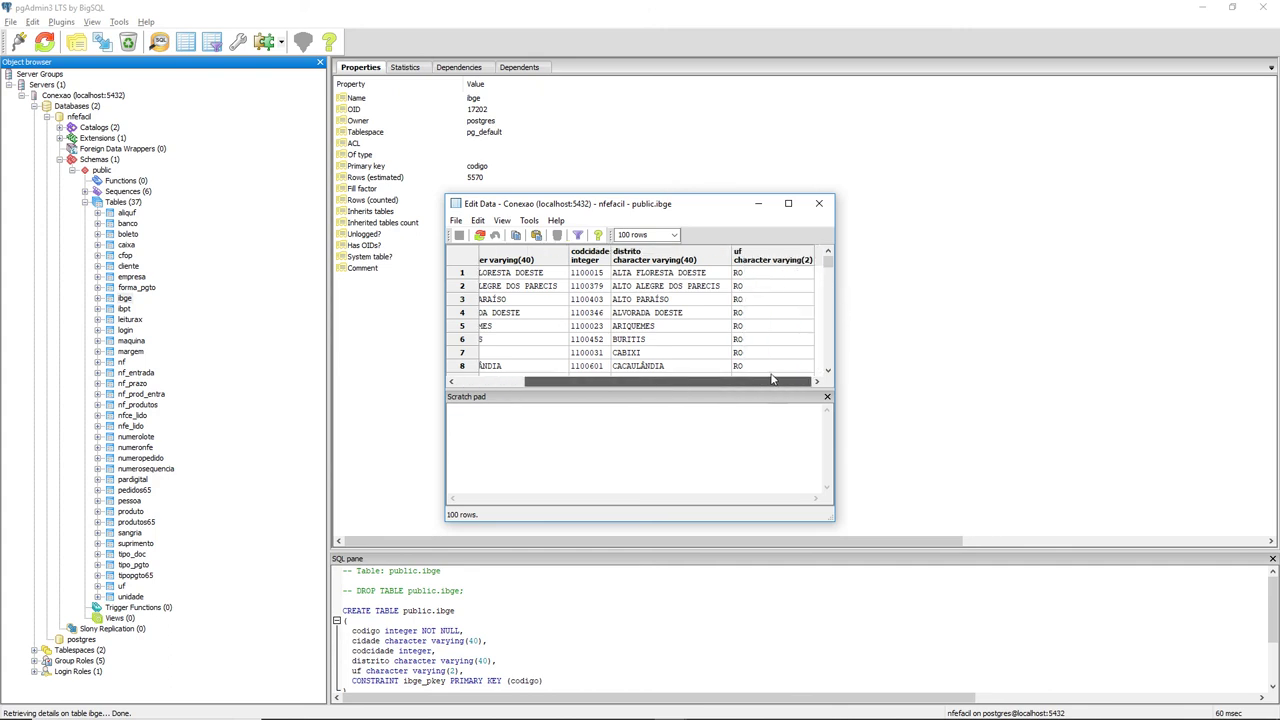
left_click(819, 203)
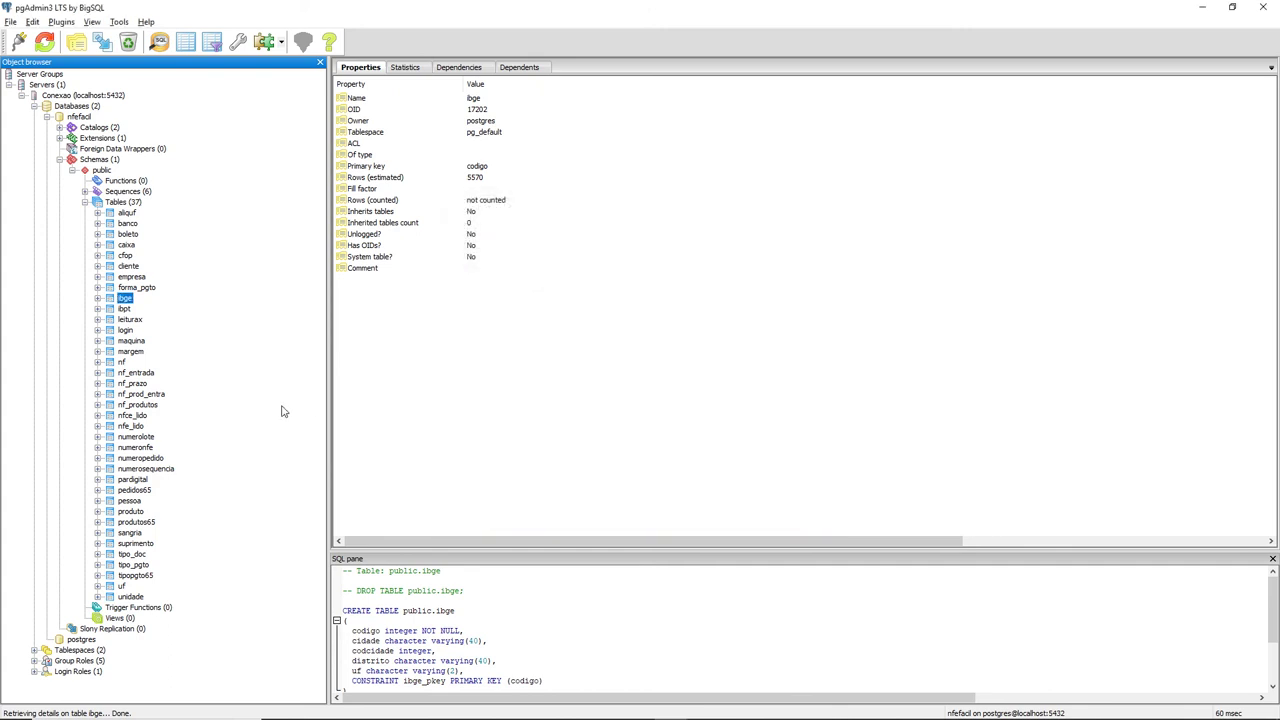
View and scroll the top 100 rows of the cfop table, then close the view.
right_click(126, 255)
mouse_move(196, 300)
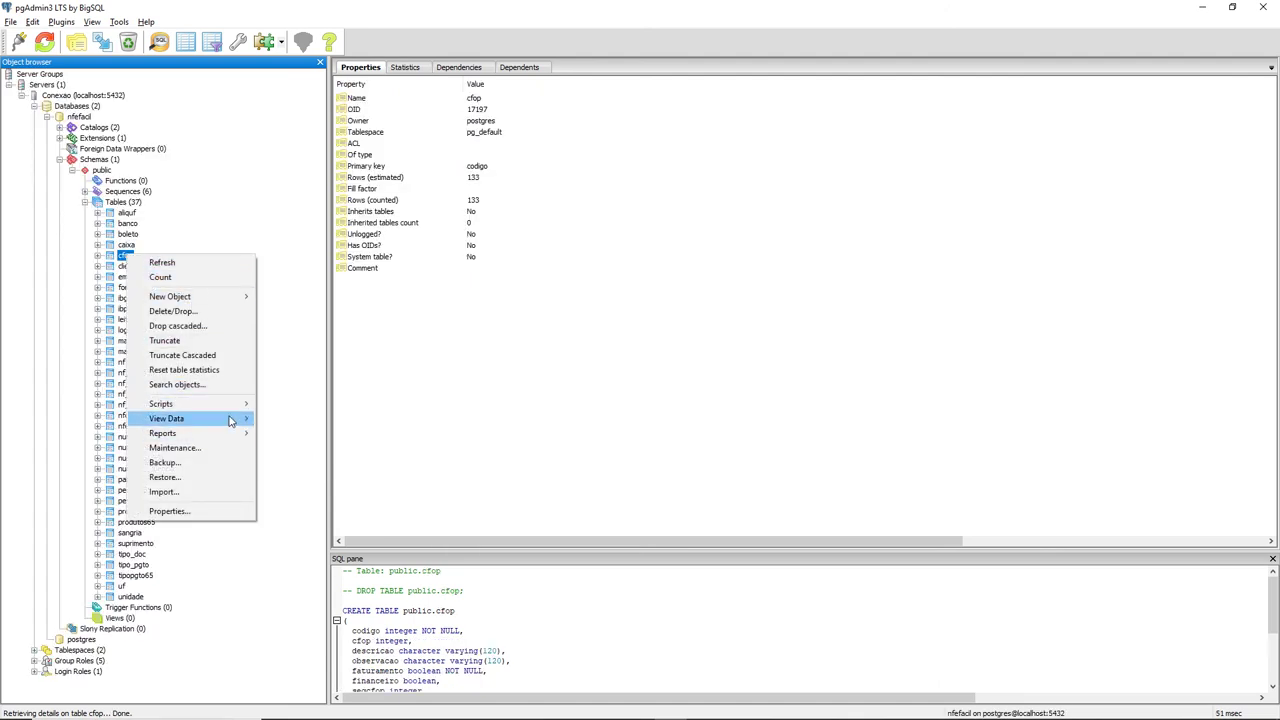
mouse_move(235, 419)
left_click(320, 419)
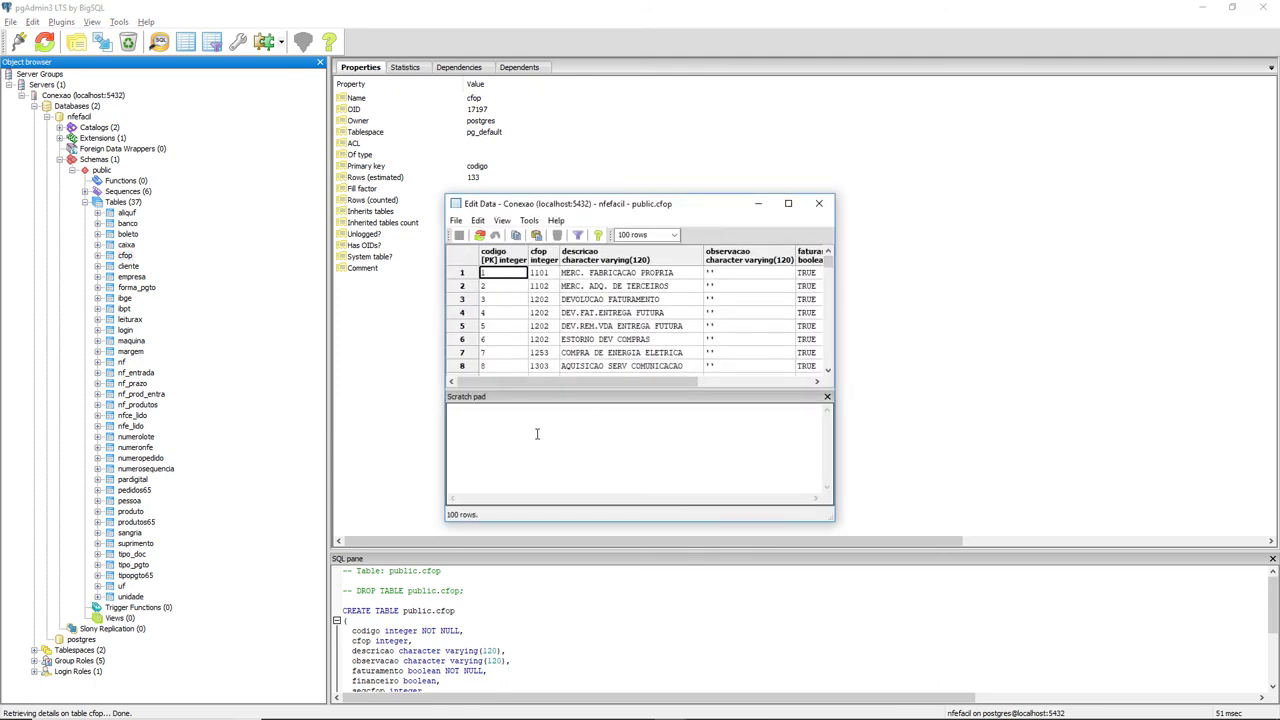
left_click_drag(600, 384, 686, 431)
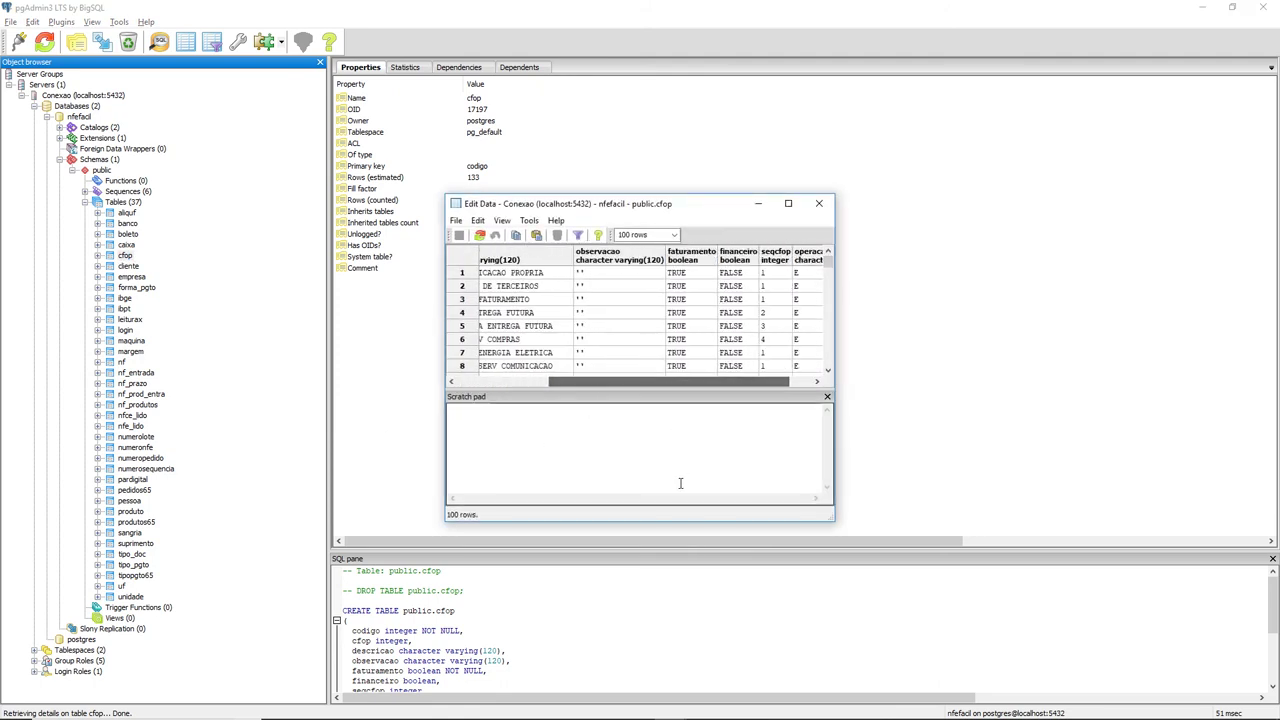
left_click(819, 203)
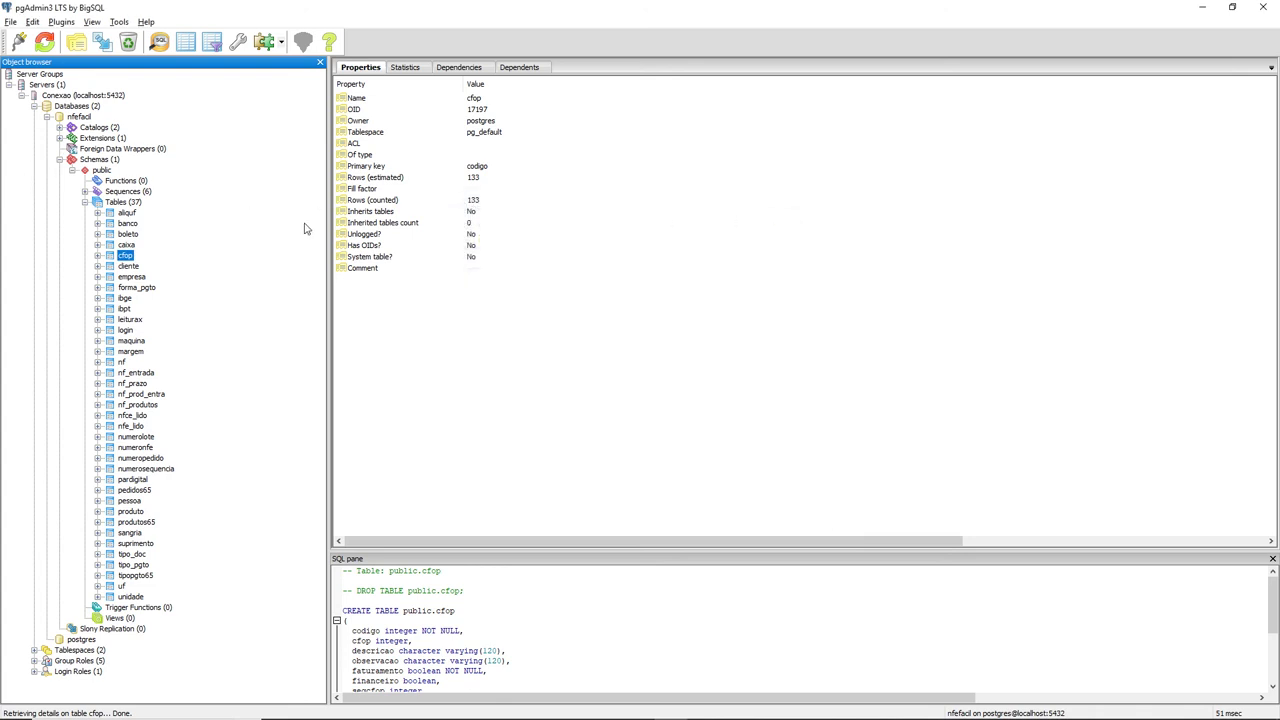
View the caixa table's single row, caixa01, close the view, and bring up the nfe40 folder.
right_click(130, 247)
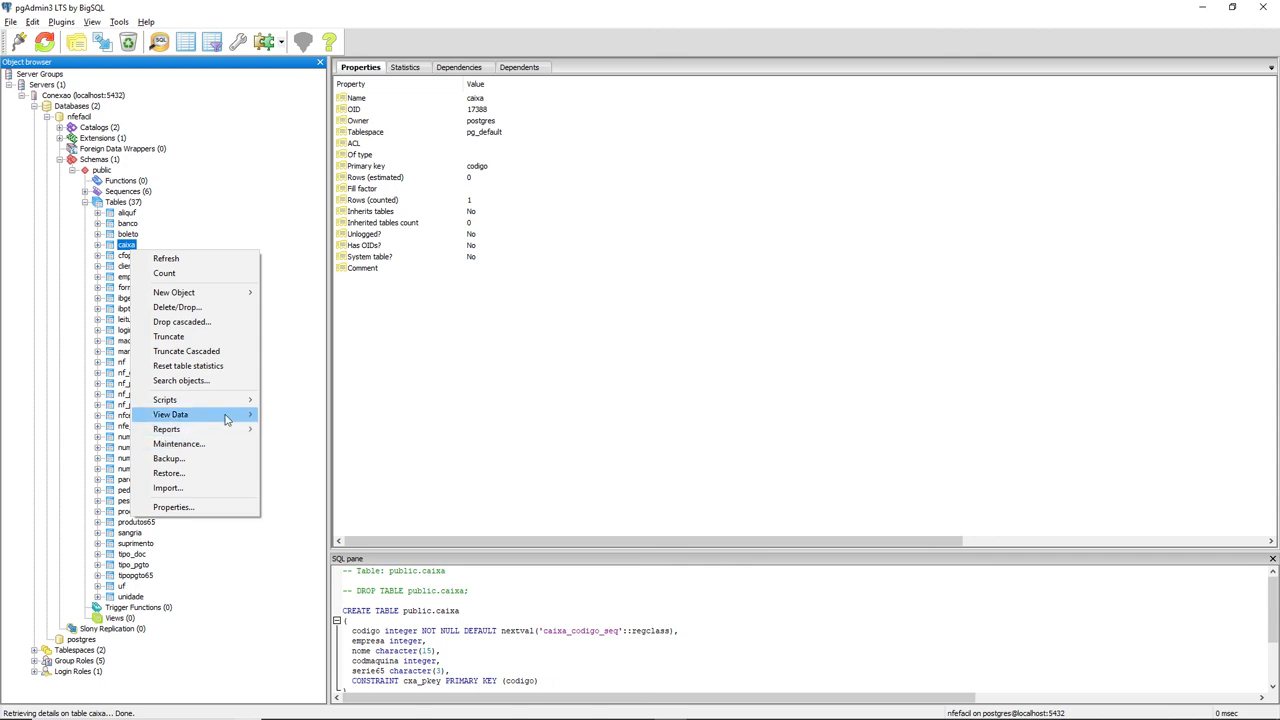
mouse_move(235, 414)
left_click(290, 414)
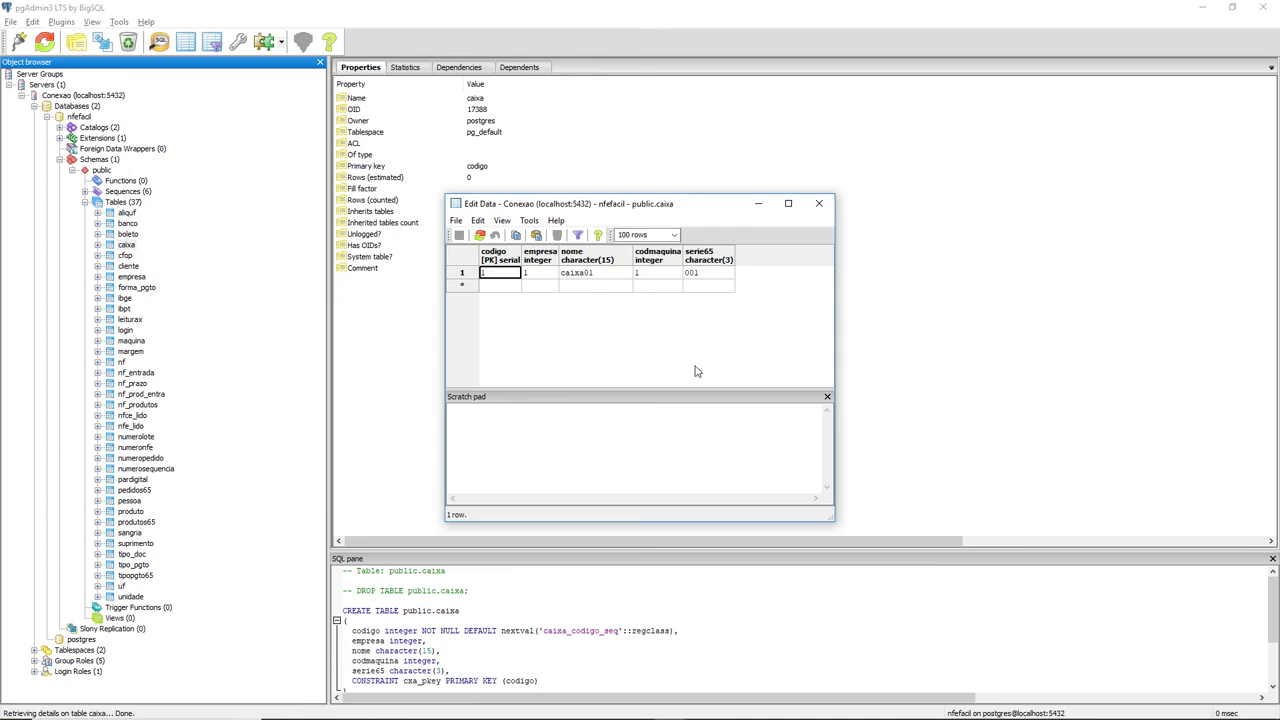
left_click(819, 203)
mouse_move(752, 712)
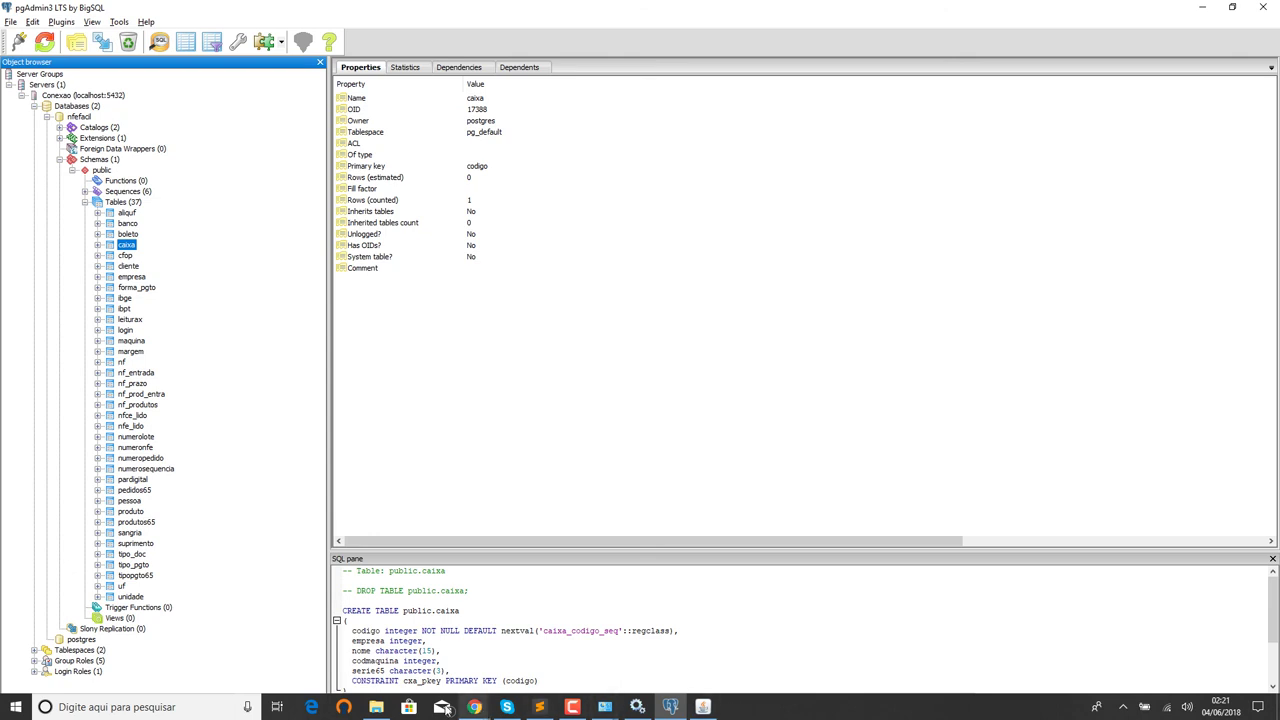
left_click(376, 707)
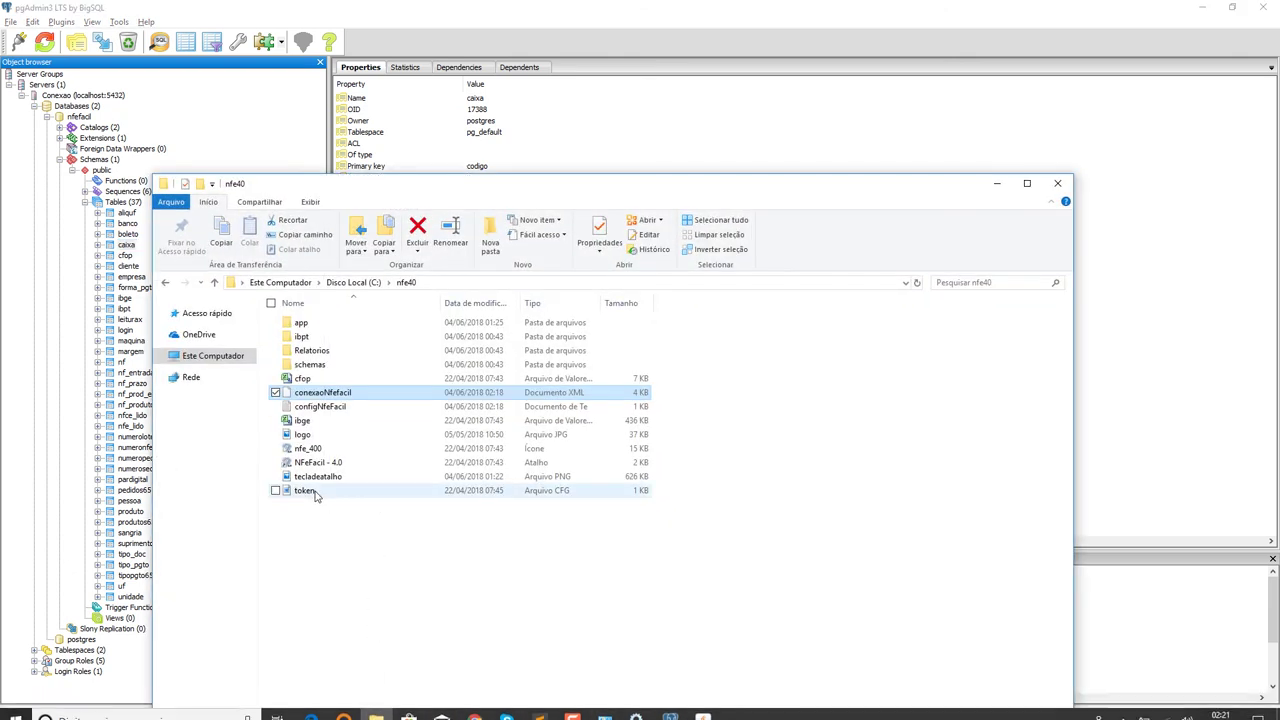
From Quick access, open the tecladeatalho image with Photos, review it, and close the viewer.
right_click(314, 481)
left_click(377, 481)
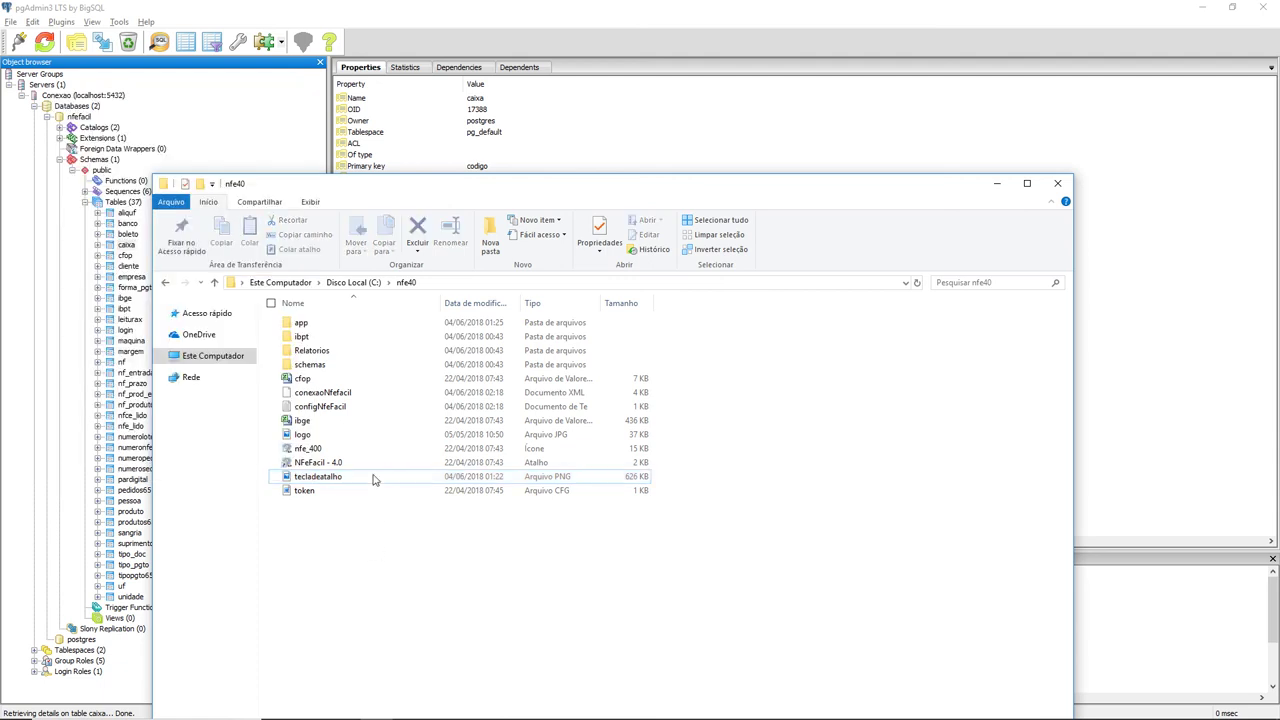
left_click(217, 318)
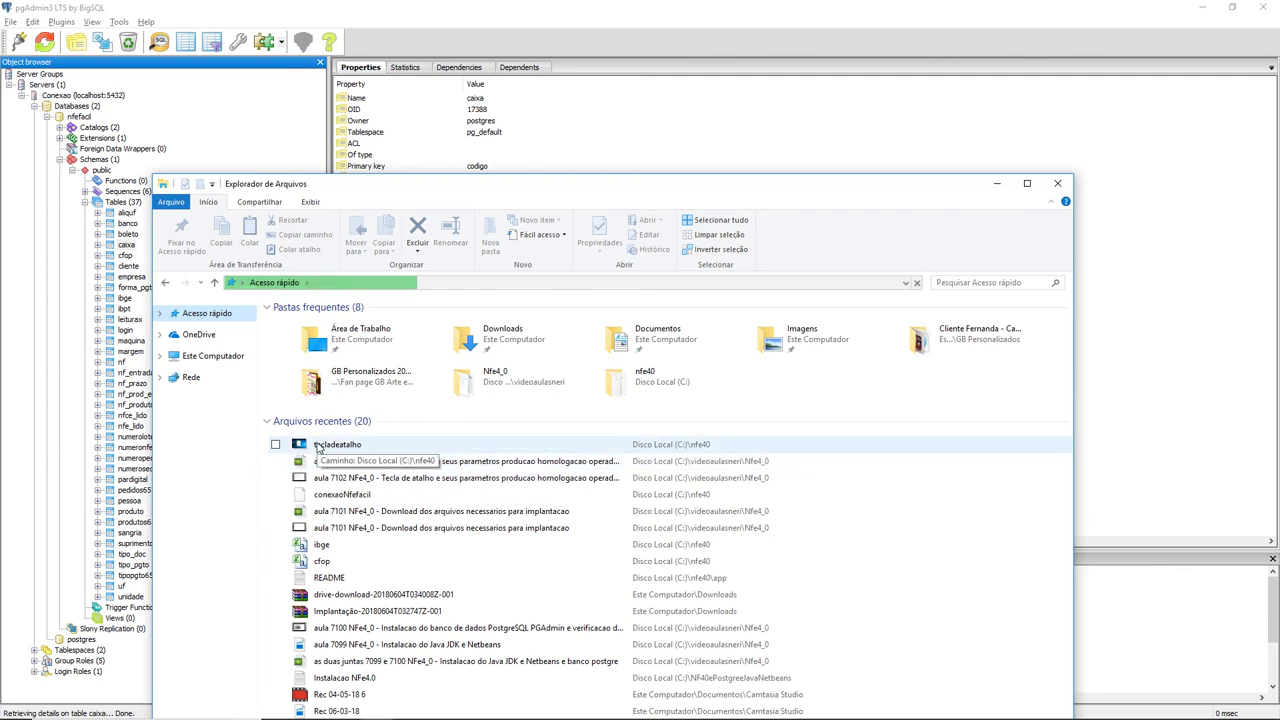
left_click(350, 448)
double_click(352, 450)
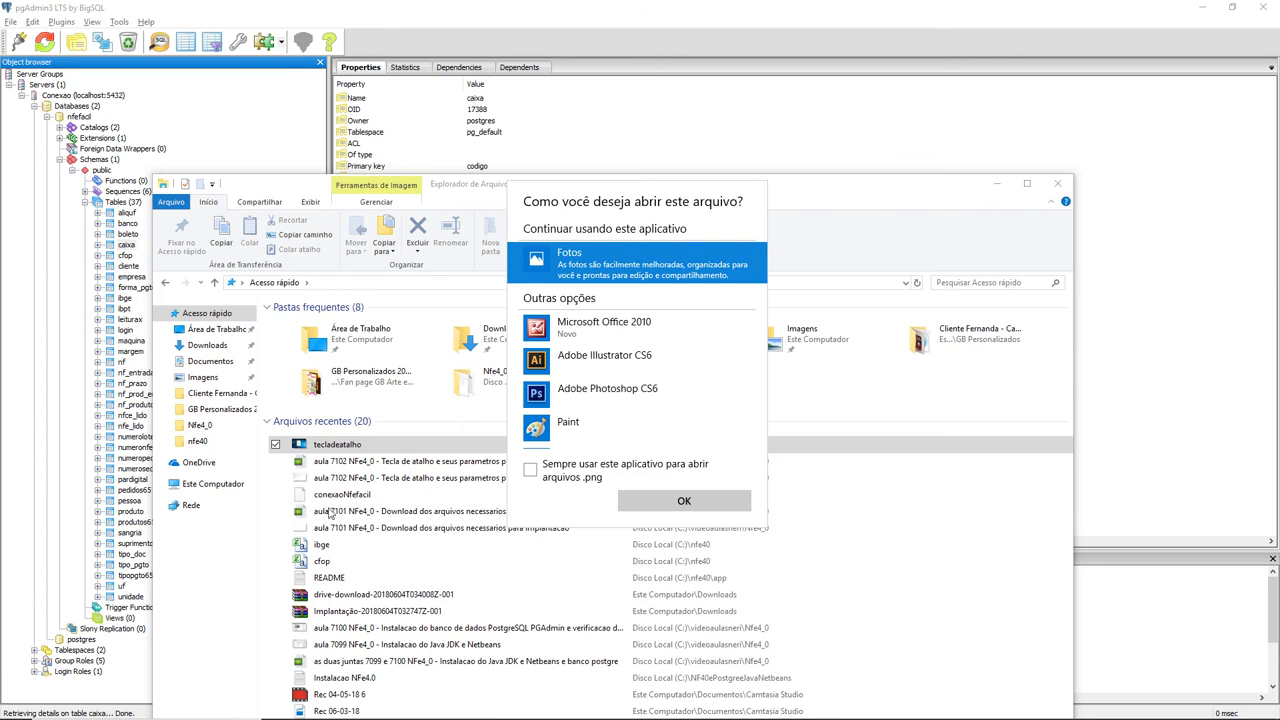
key("Escape")
right_click(333, 440)
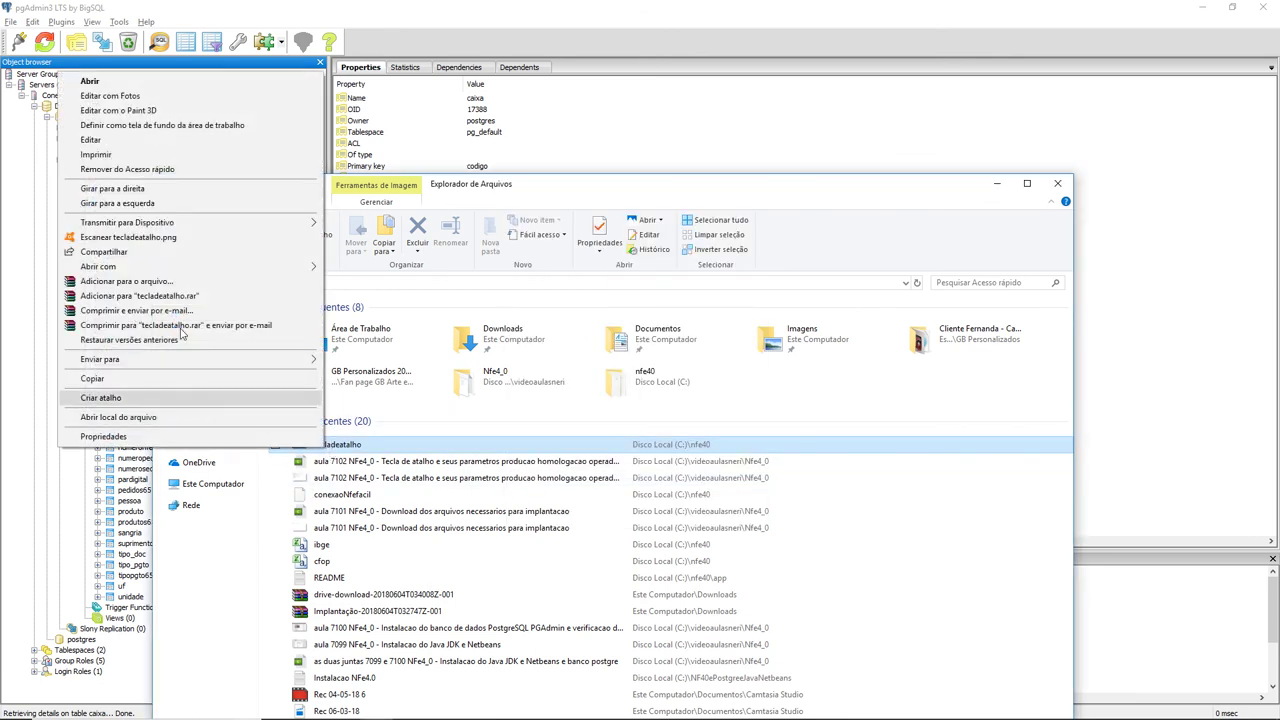
mouse_move(295, 272)
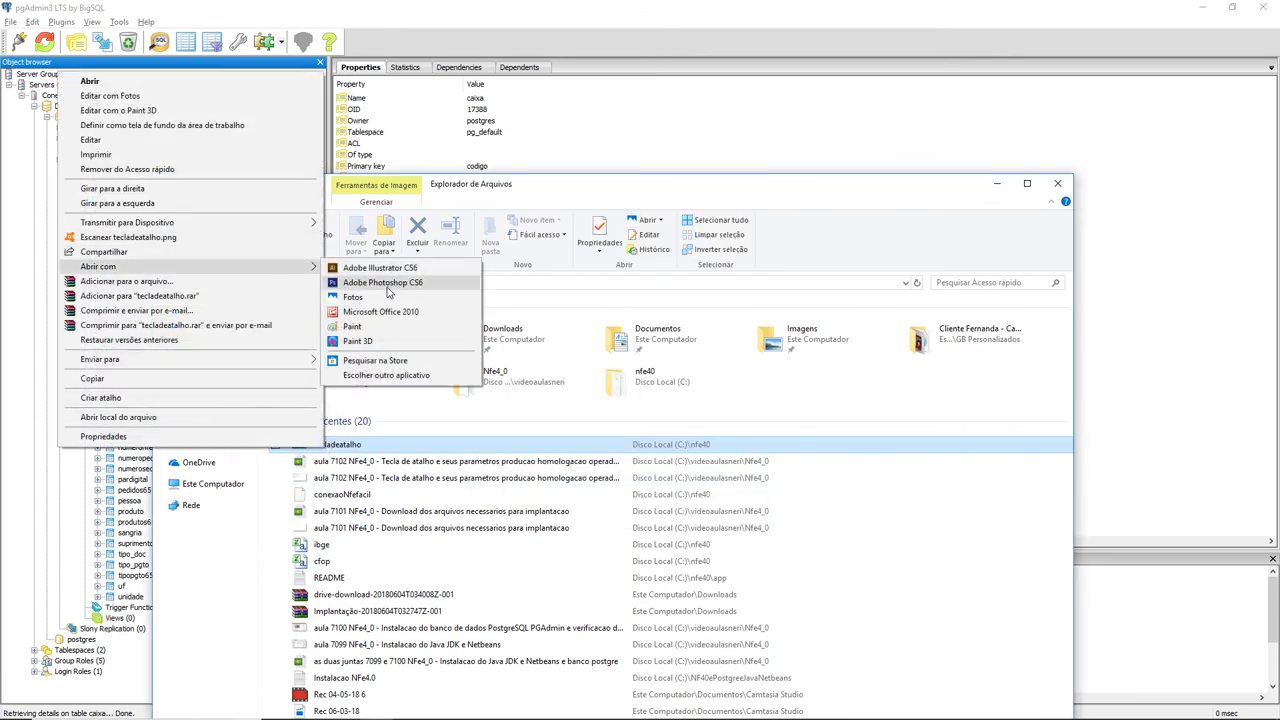
left_click(478, 341)
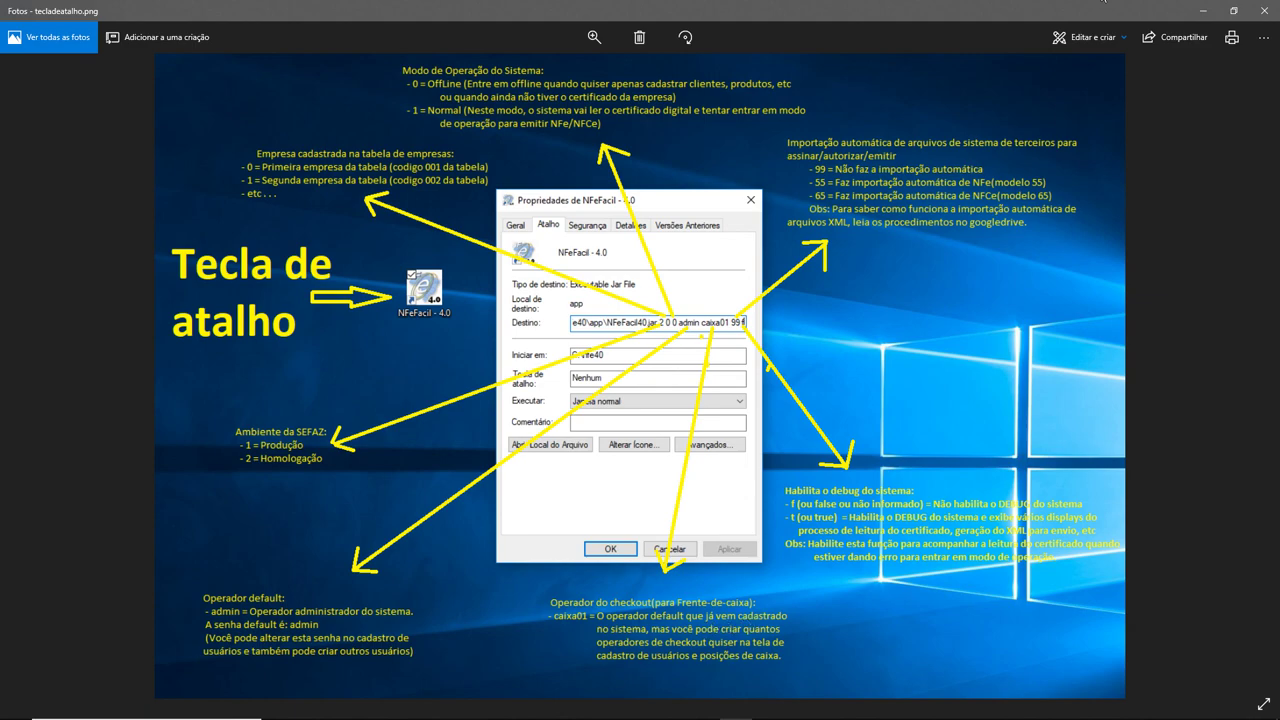
left_click(1262, 11)
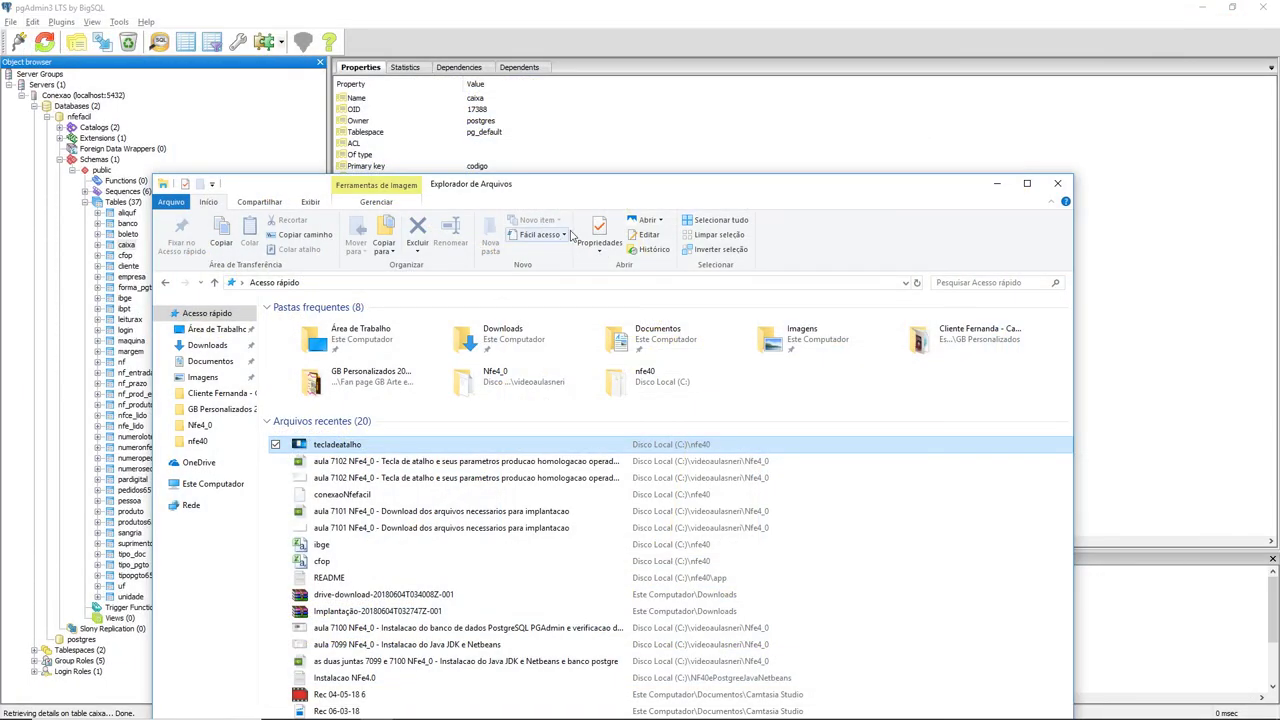
Browse the uf table's 26 state rows in pgAdmin, close the view, and return to the NFeFacil login.
left_click(716, 135)
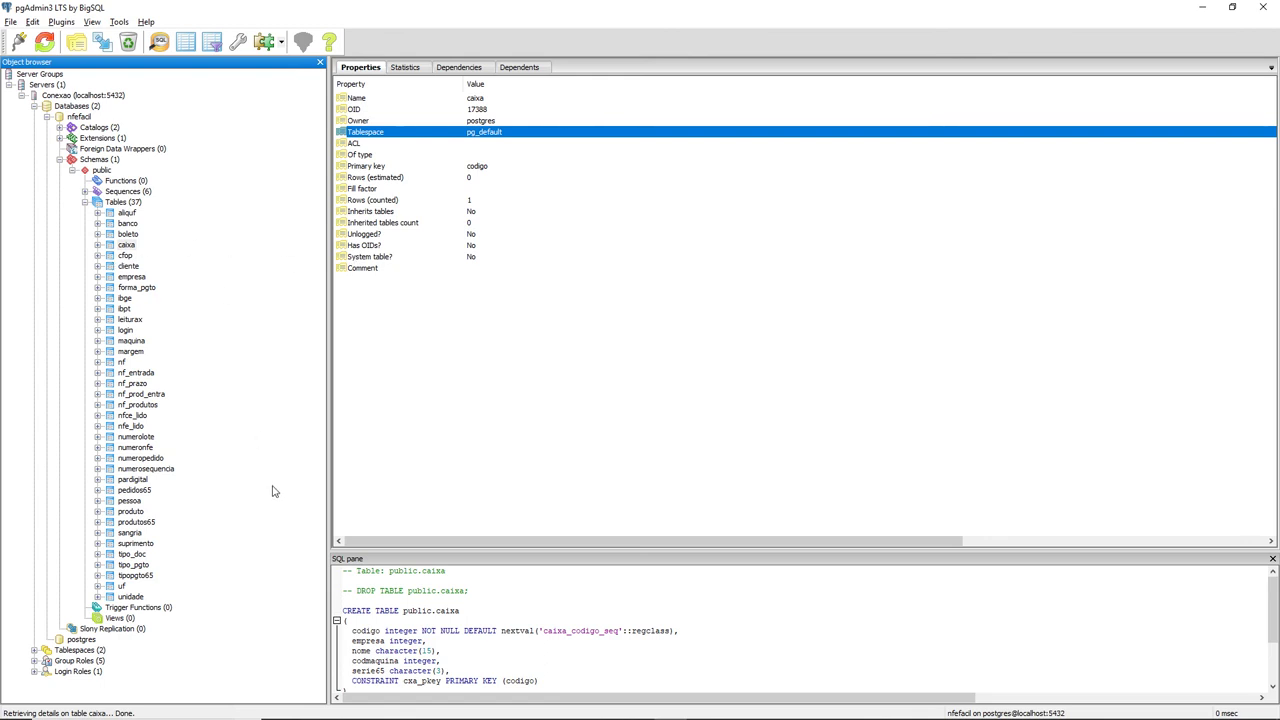
right_click(122, 586)
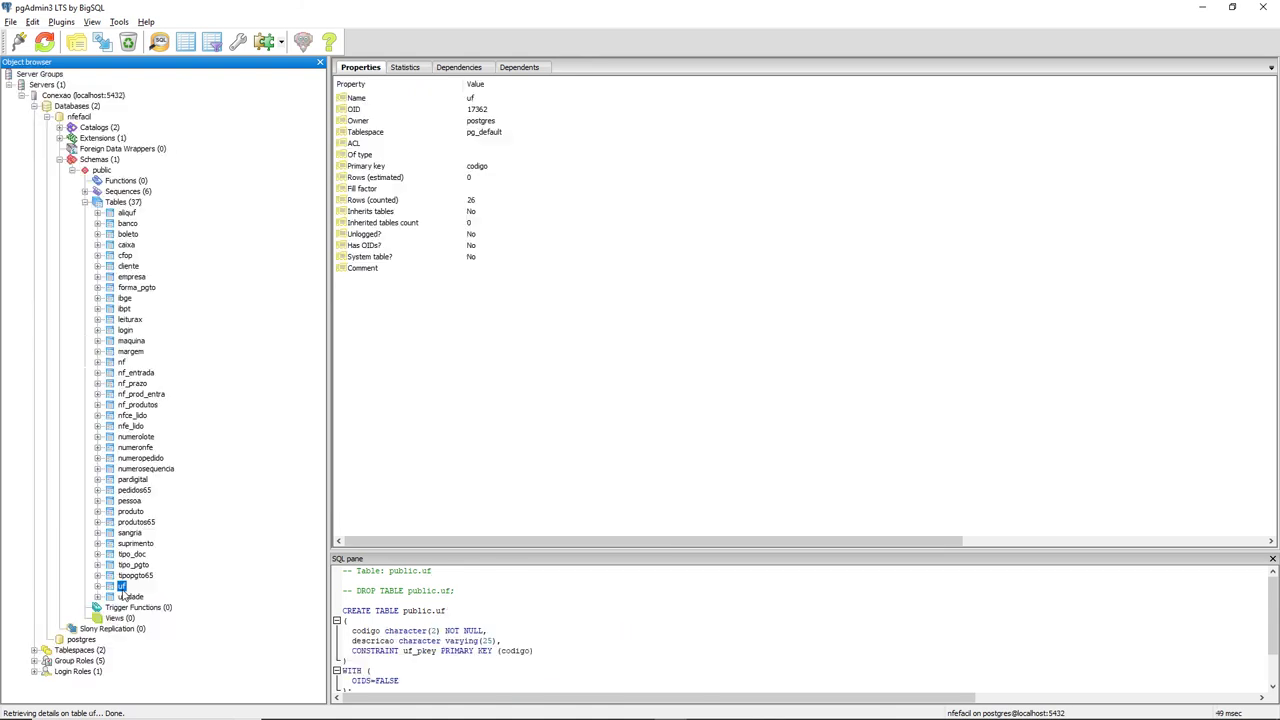
mouse_move(218, 488)
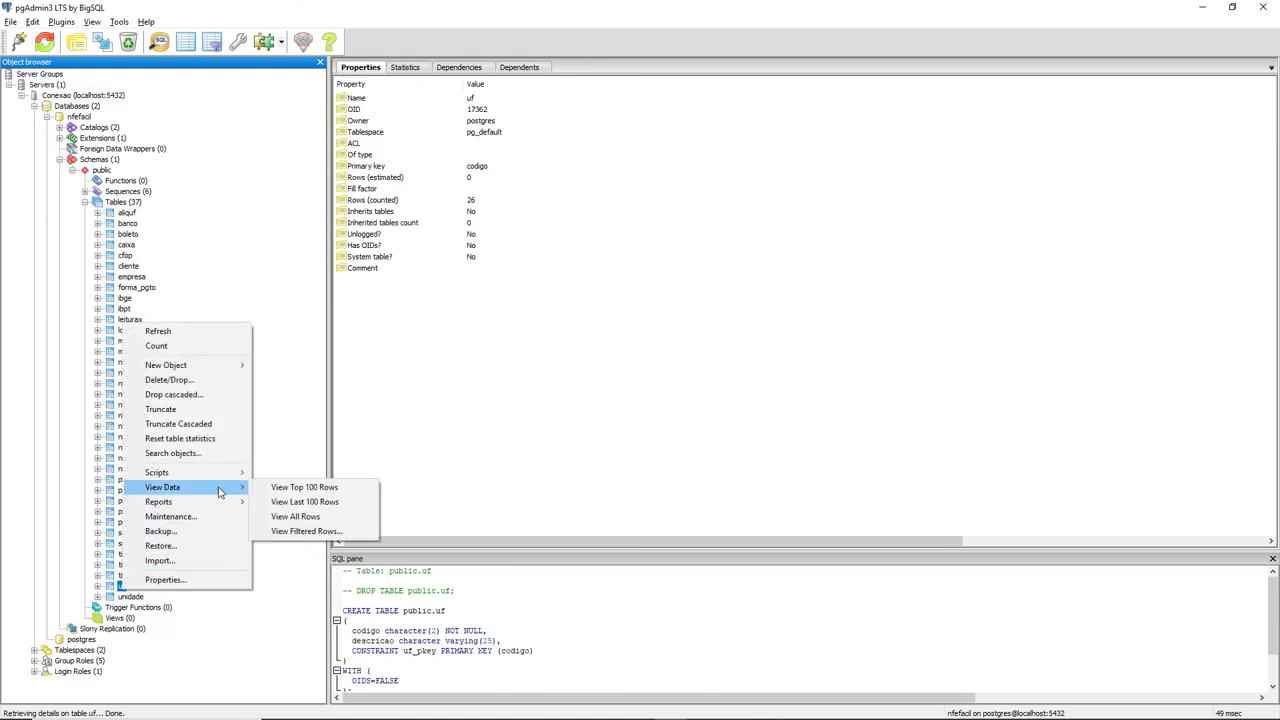
left_click(290, 487)
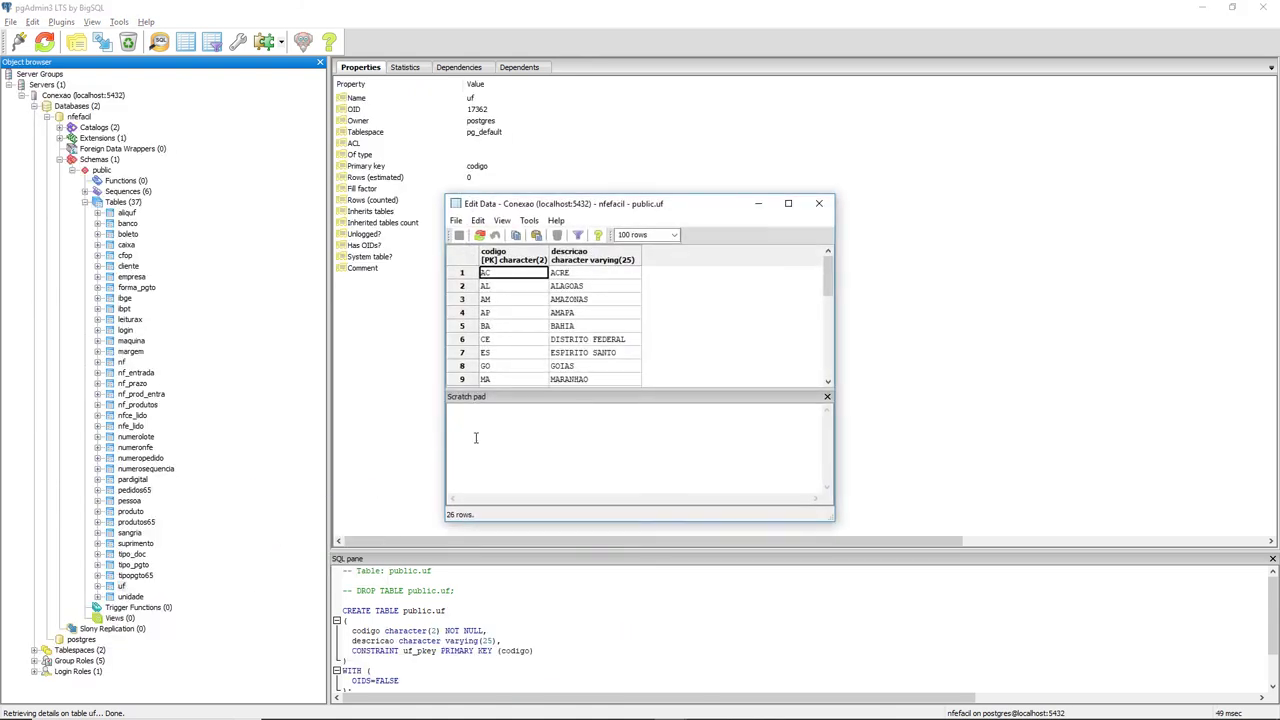
left_click_drag(828, 268, 824, 230)
left_click(819, 203)
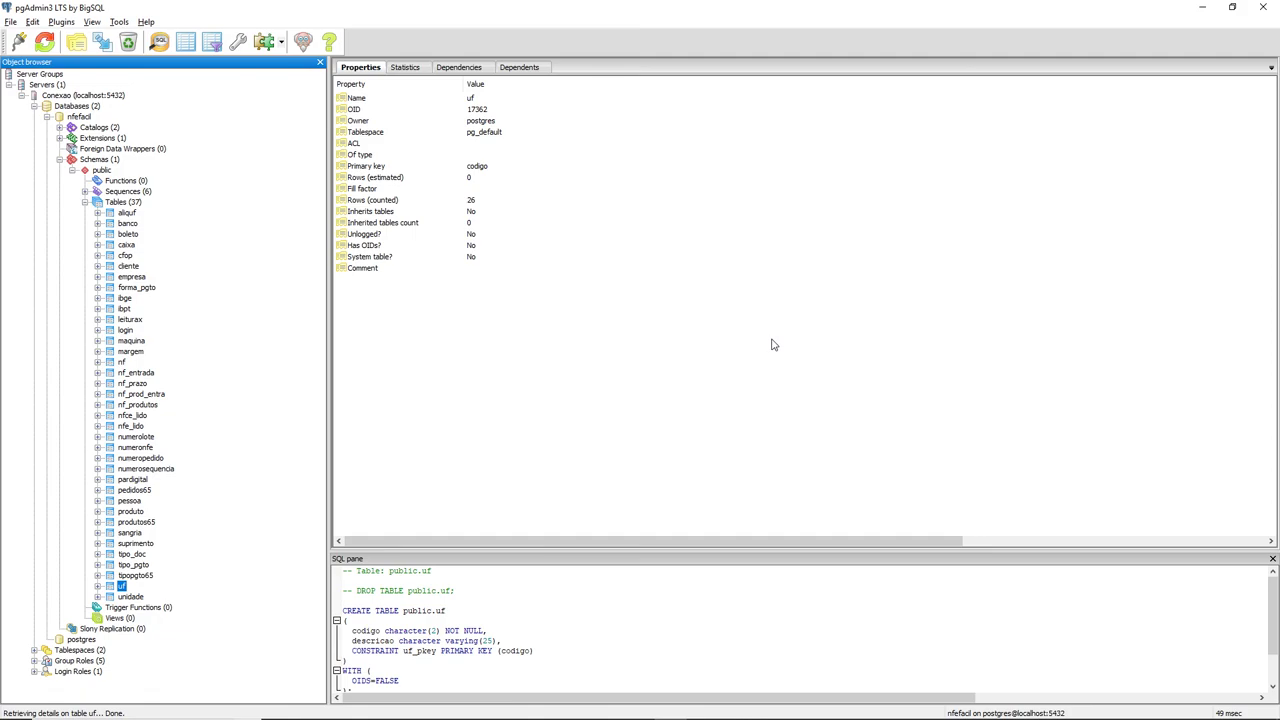
left_click(706, 708)
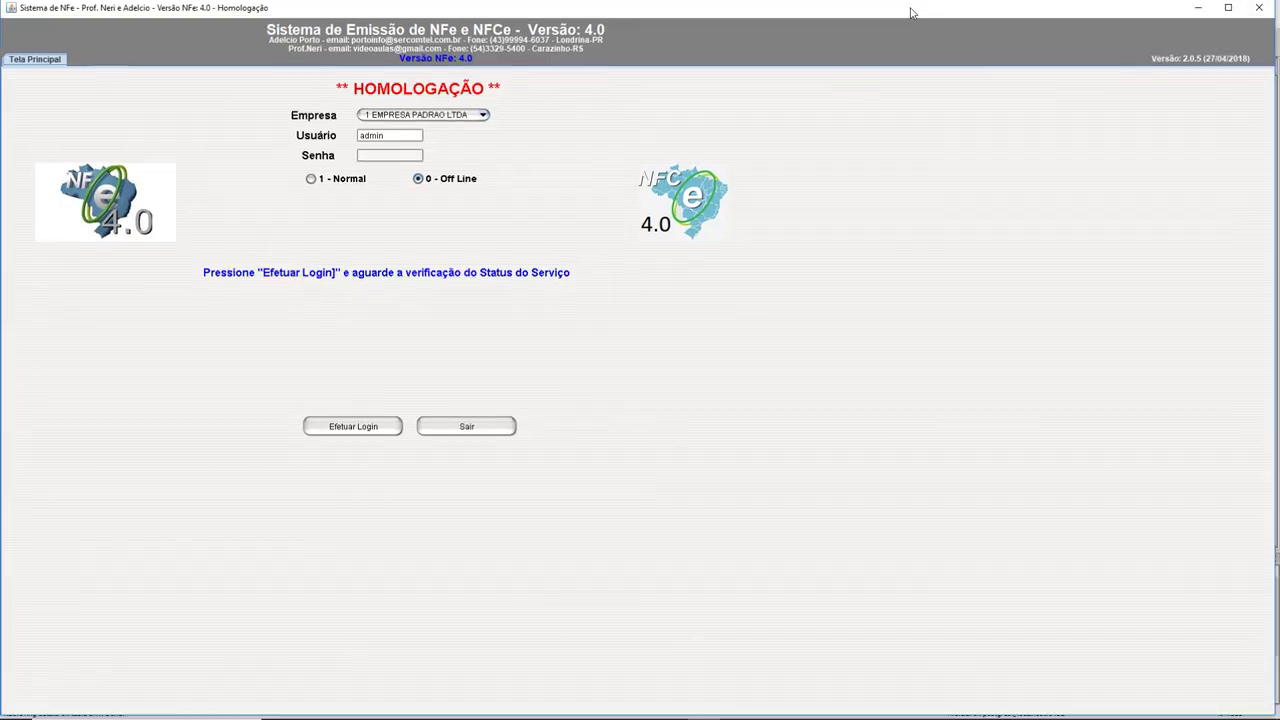
Drag the NFeFacil login window's title bar down so it leaves full-screen.
left_click_drag(920, 12, 888, 19)
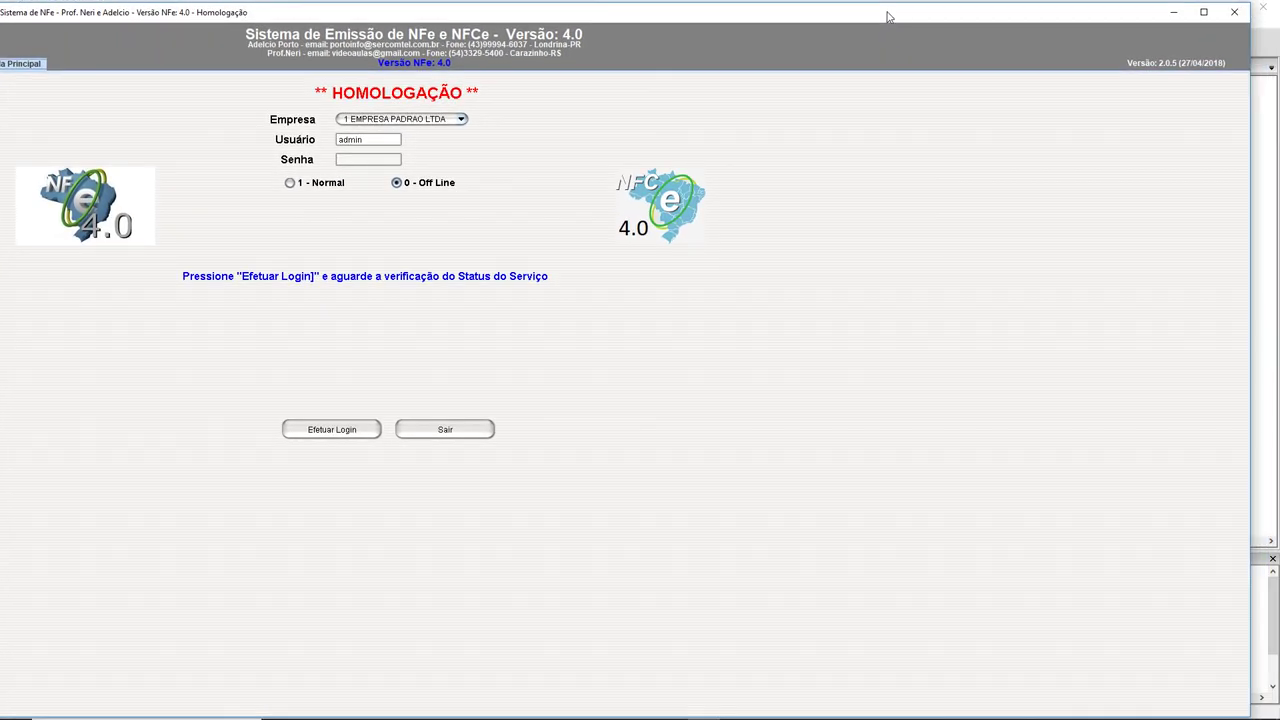